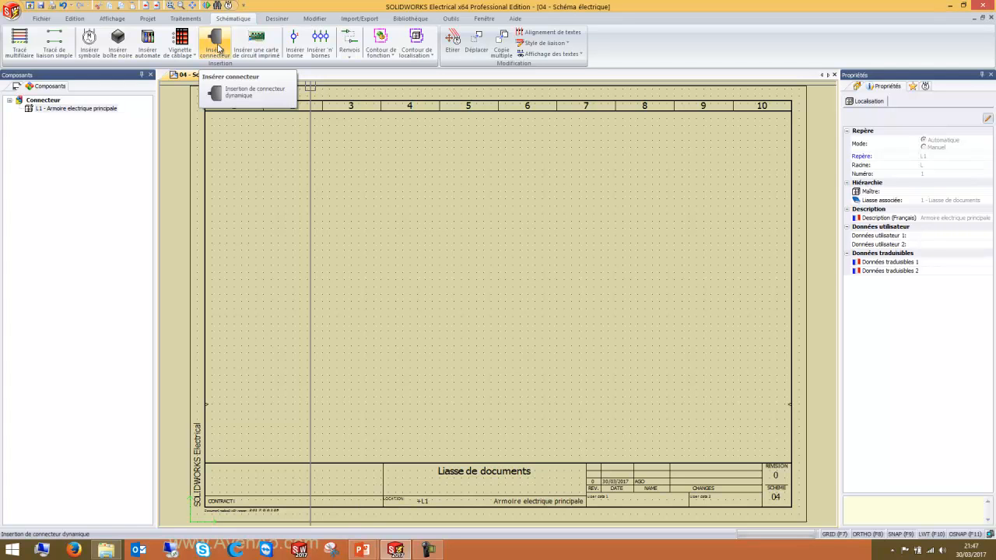
# Start a dynamic connector insertion and assign the manufacturer reference Connecteur AVENAO 10 Broches Male.
pyautogui.click(217, 47)
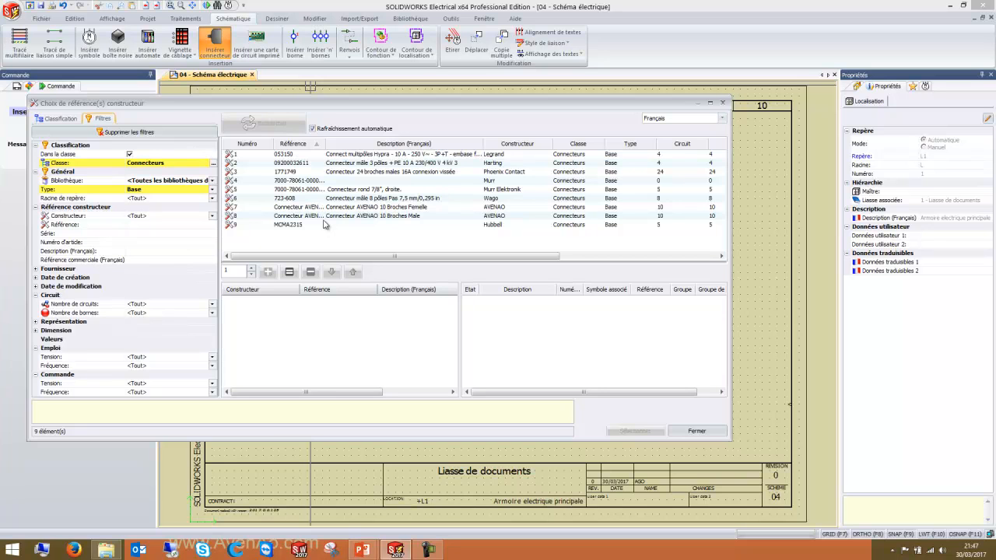
pyautogui.click(364, 209)
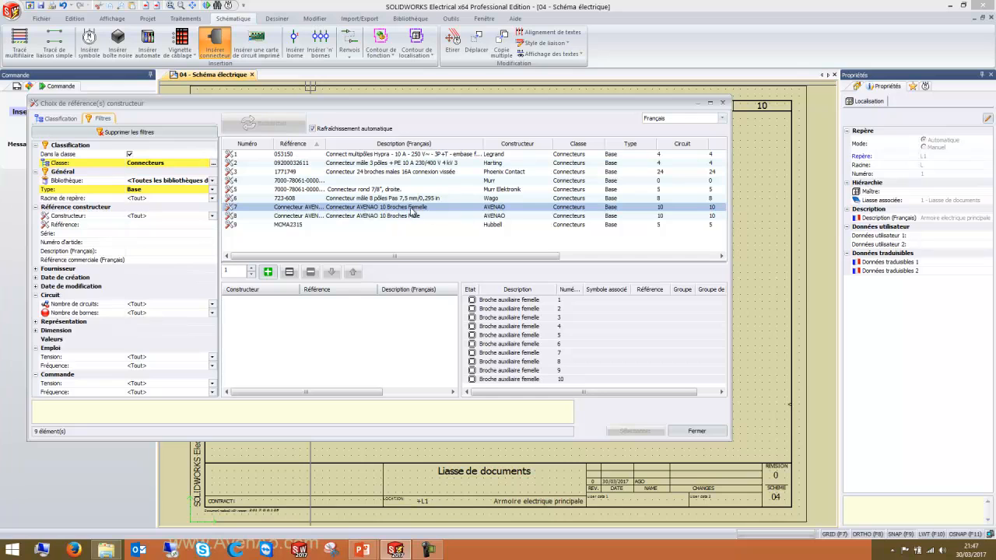
pyautogui.click(364, 217)
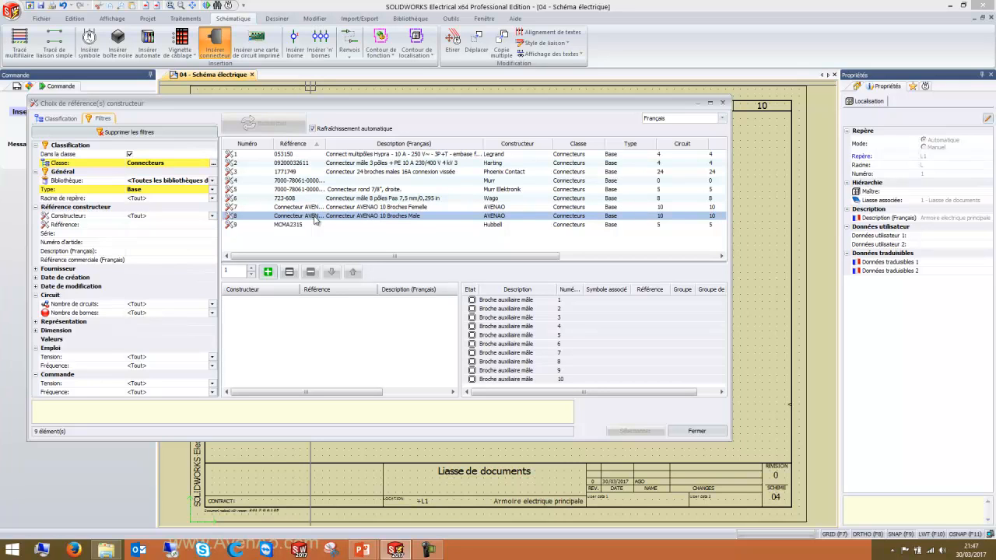
pyautogui.moveTo(545, 440); pyautogui.dragTo(557, 482)
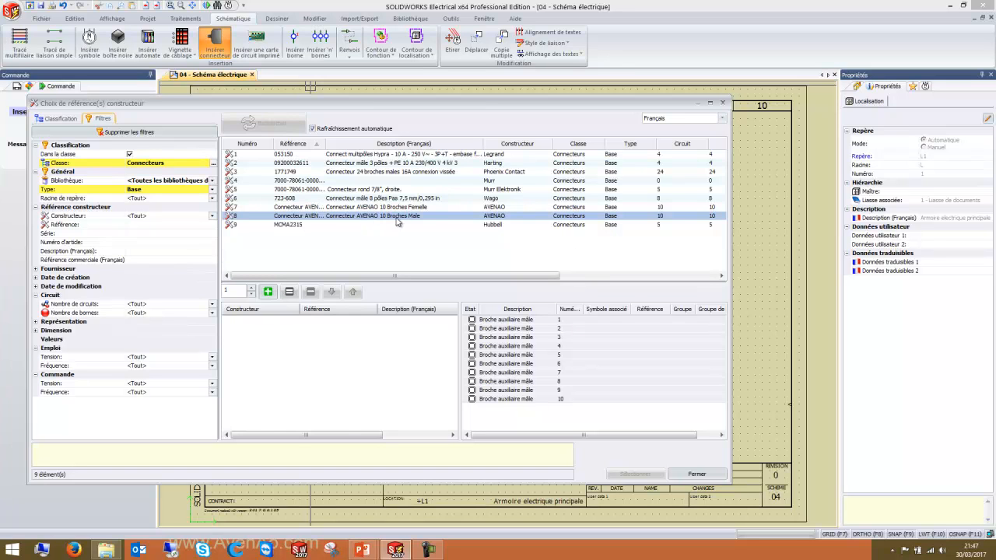
pyautogui.click(267, 291)
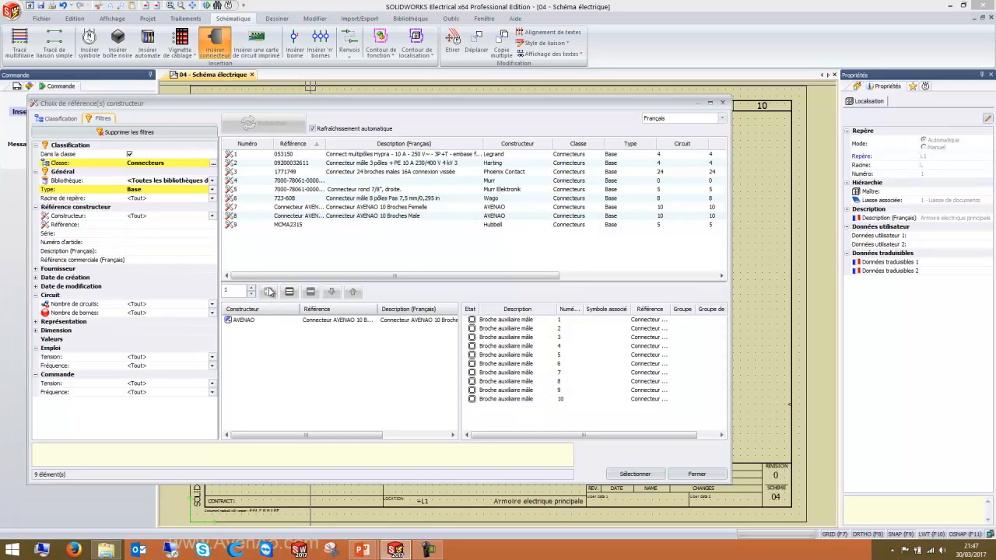
pyautogui.click(625, 476)
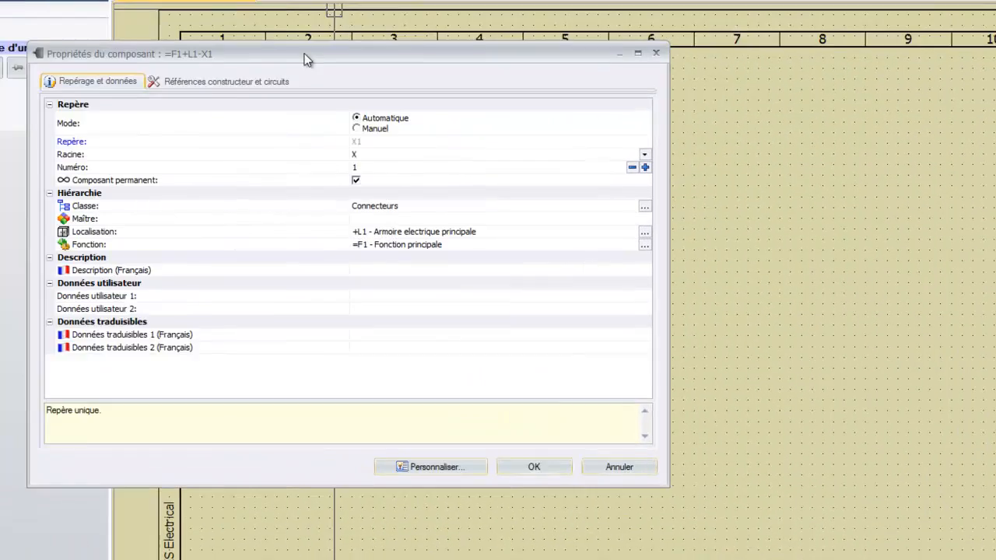
# Set the new connector's mark root to C and accept the component properties.
pyautogui.moveTo(305, 60); pyautogui.dragTo(447, 52)
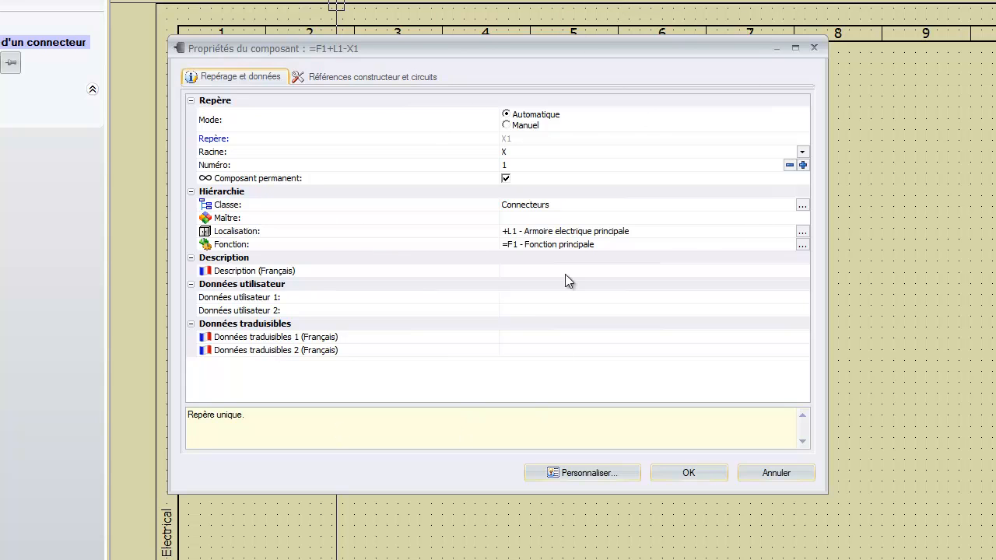
pyautogui.click(536, 151)
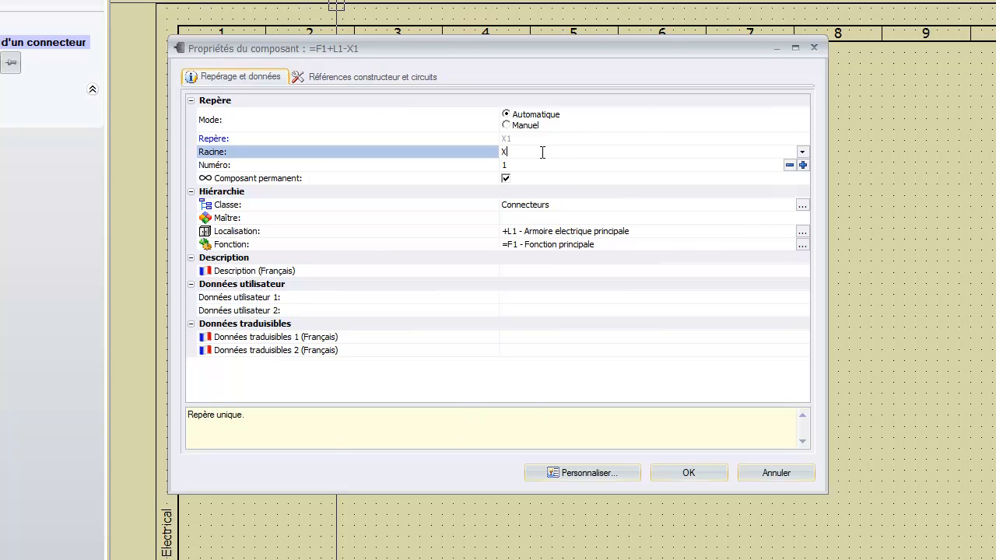
pyautogui.moveTo(538, 154); pyautogui.dragTo(470, 155)
pyautogui.write('C')
pyautogui.click(685, 474)
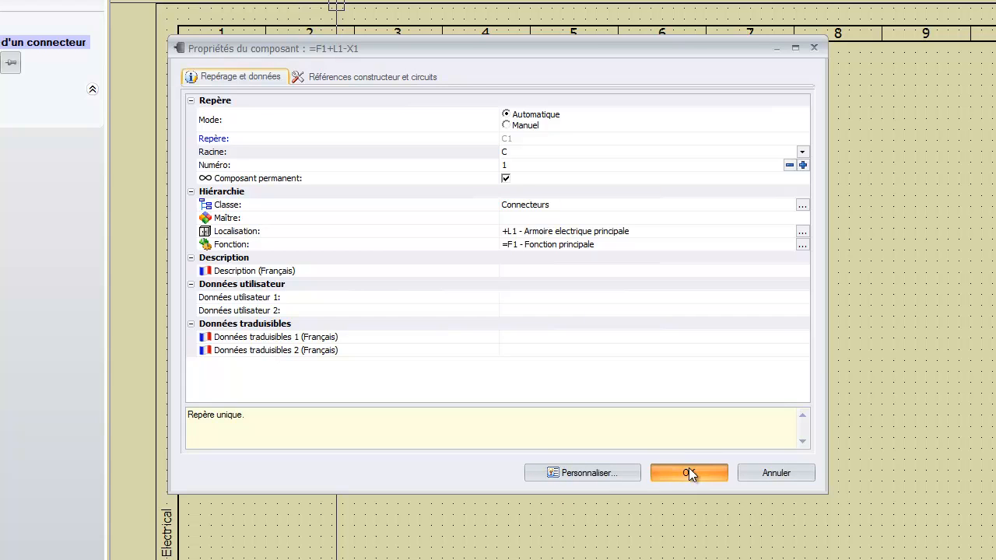
pyautogui.click(631, 271)
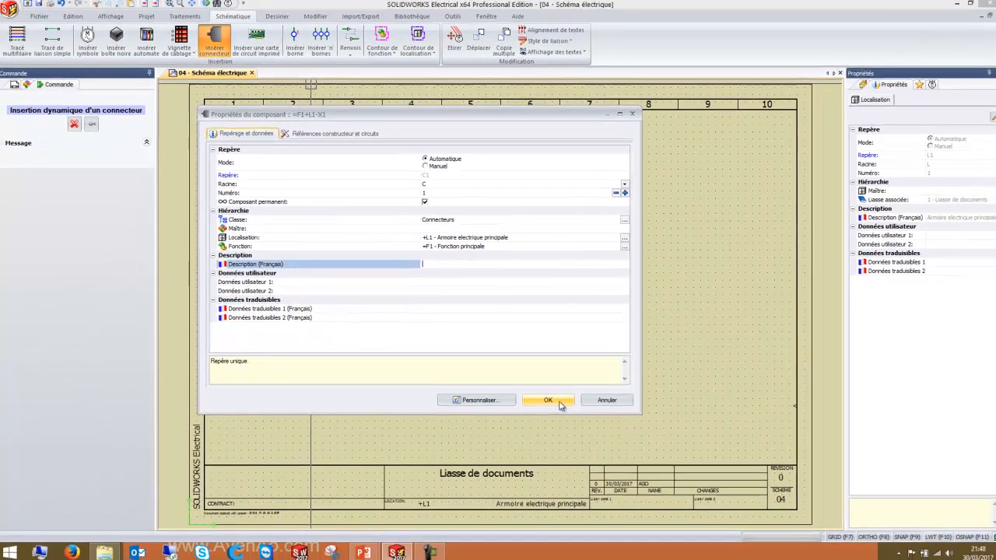
pyautogui.click(705, 475)
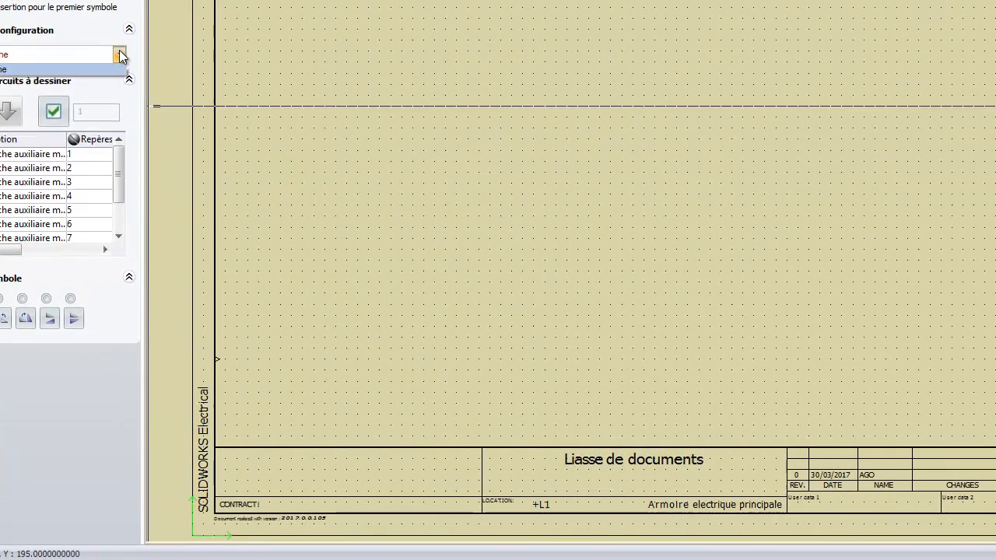
# Set the connector's insertion configuration to <Sélectionner le symbole à insérer>.
pyautogui.click(123, 200)
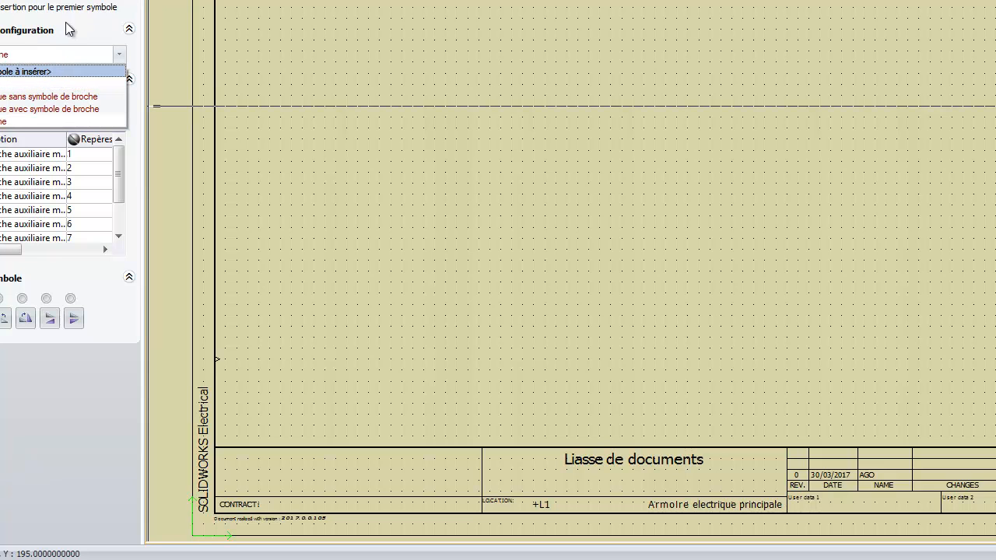
pyautogui.click(42, 72)
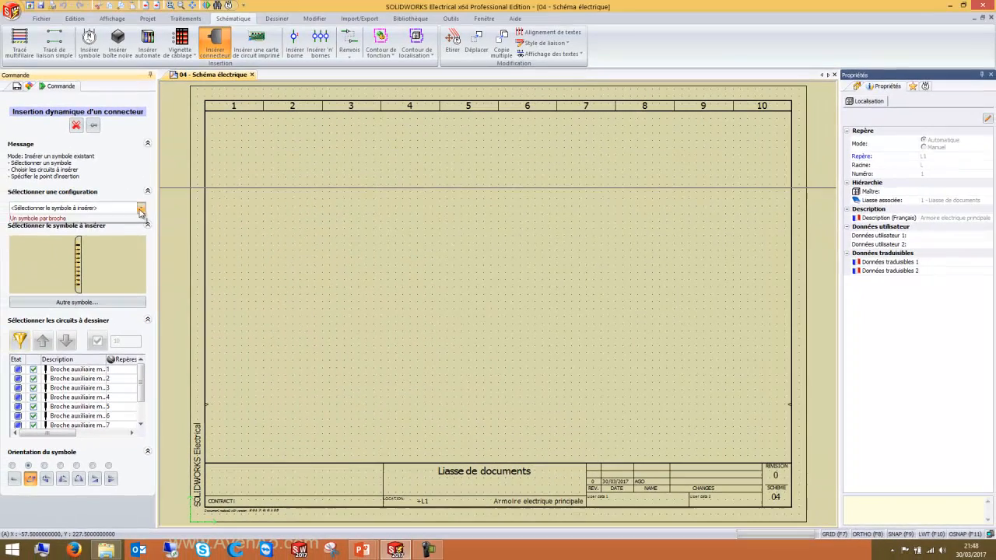
pyautogui.click(70, 147)
pyautogui.click(71, 166)
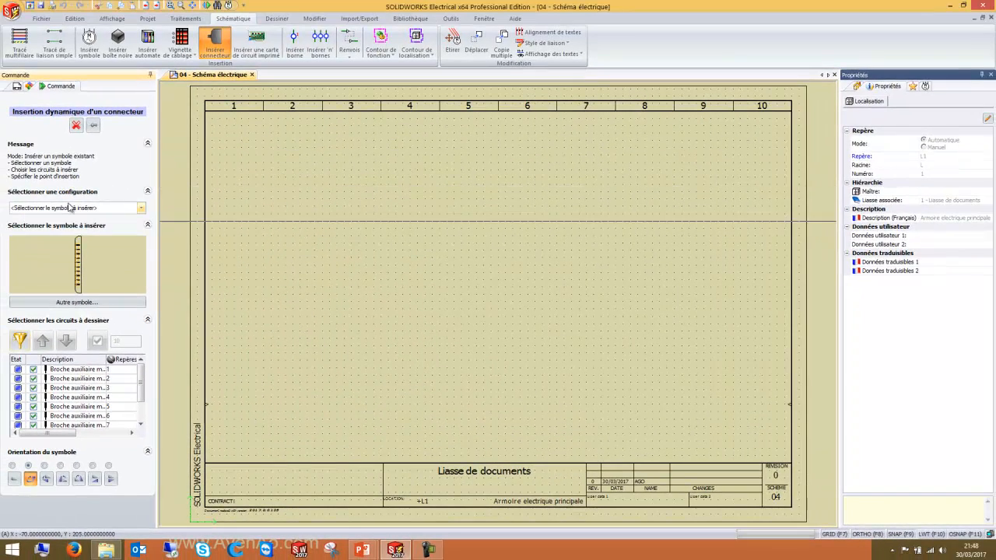
# Browse the Connecteurs symbol library and choose the symbol Connecteur droit 10 broches AVENAO.
pyautogui.click(90, 305)
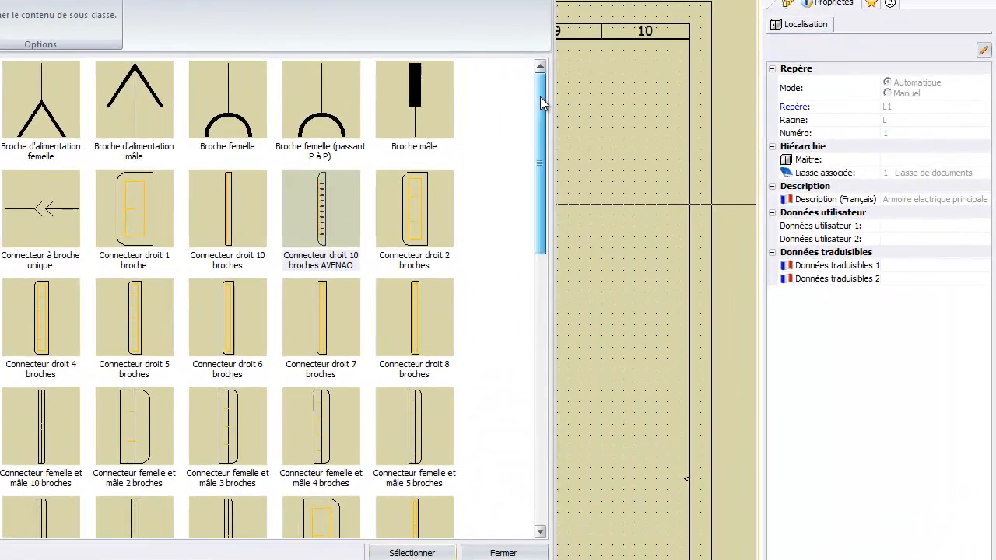
pyautogui.moveTo(691, 149); pyautogui.dragTo(692, 237)
pyautogui.moveTo(542, 227); pyautogui.dragTo(554, 95)
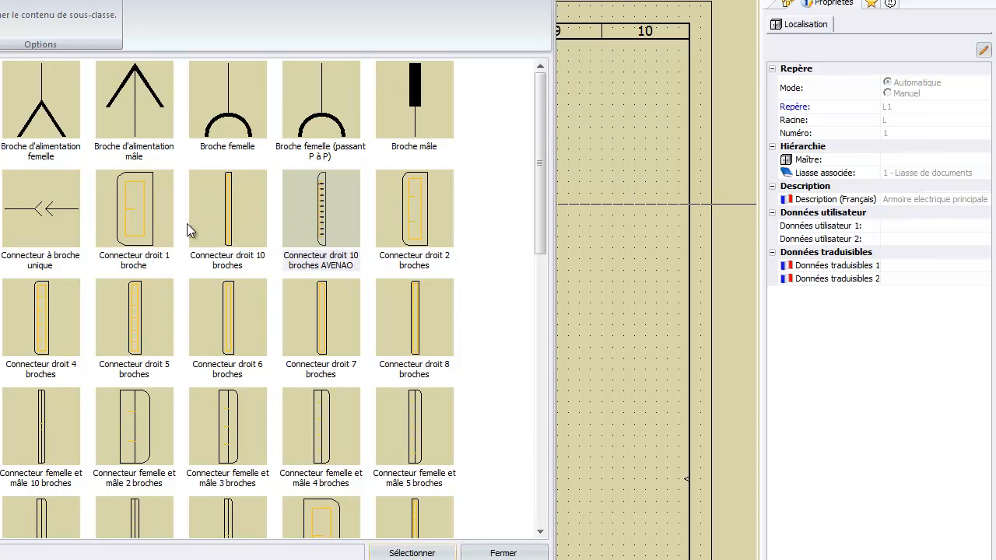
pyautogui.click(163, 313)
pyautogui.rightClick(164, 313)
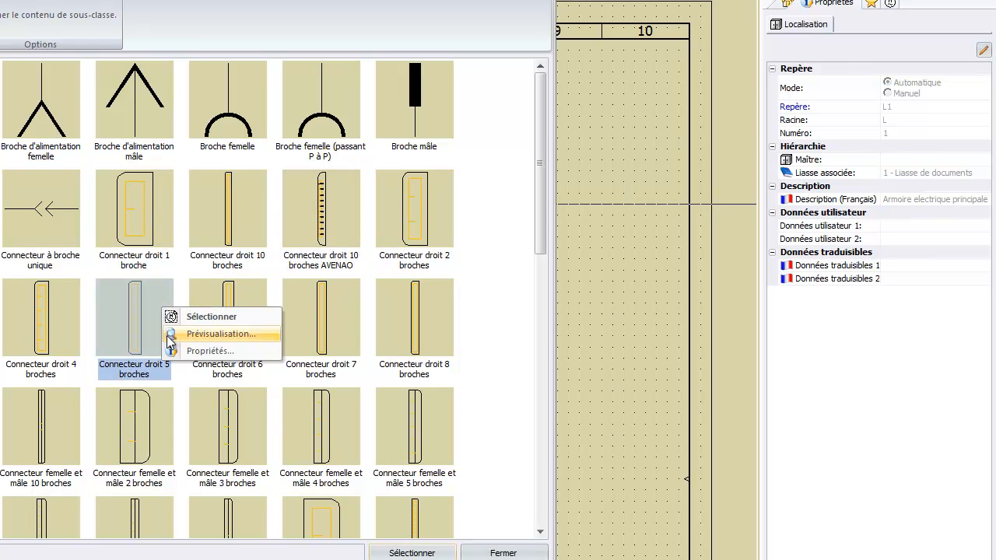
pyautogui.click(513, 299)
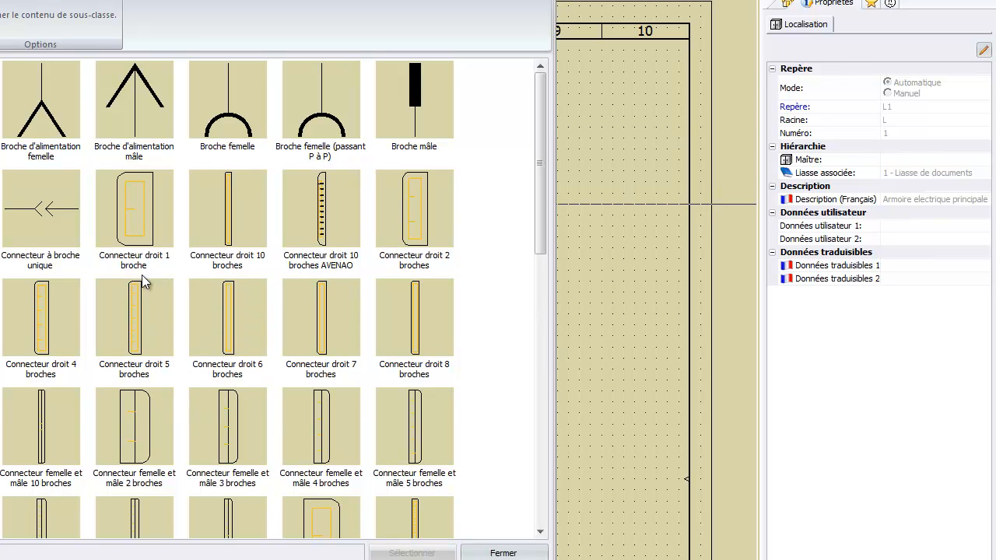
pyautogui.rightClick(117, 320)
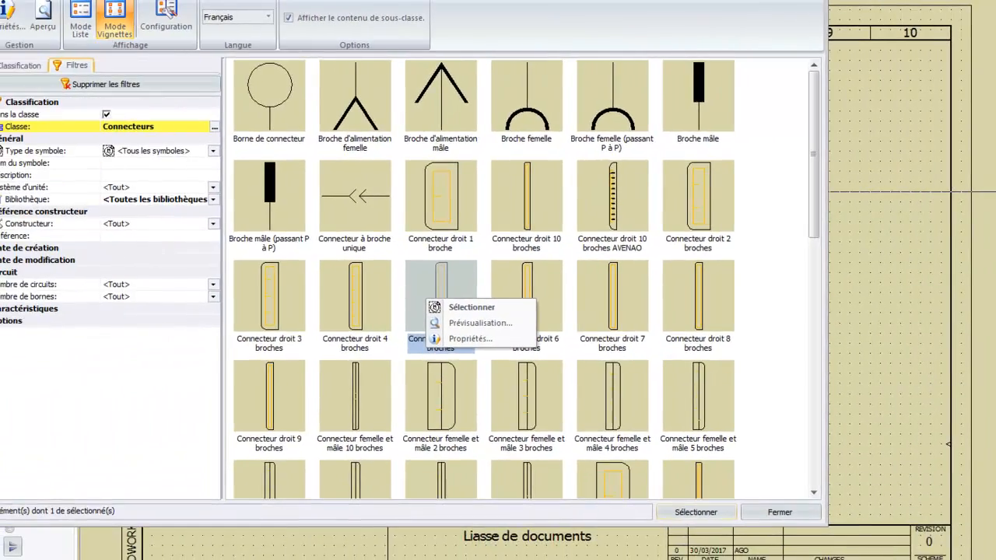
pyautogui.moveTo(161, 2); pyautogui.dragTo(211, 13)
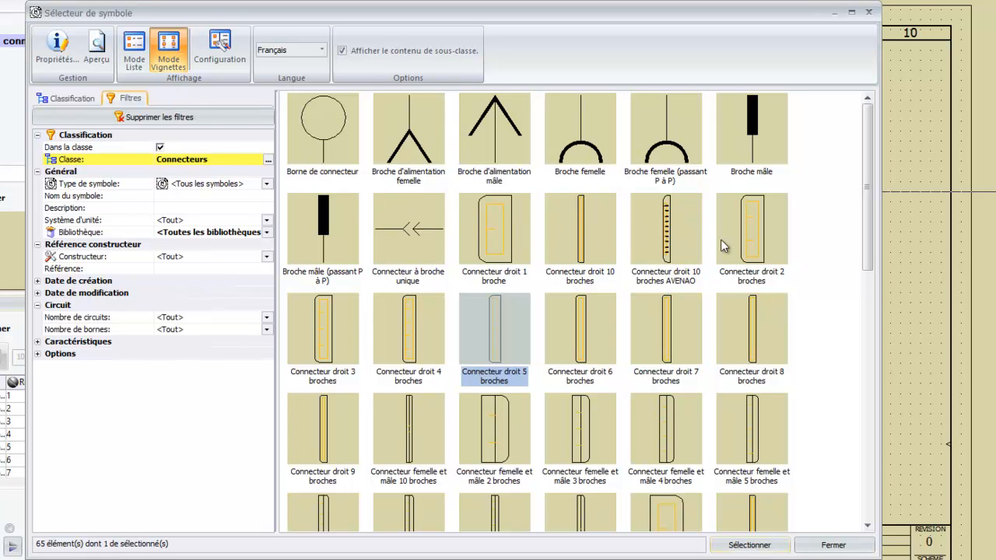
pyautogui.click(651, 232)
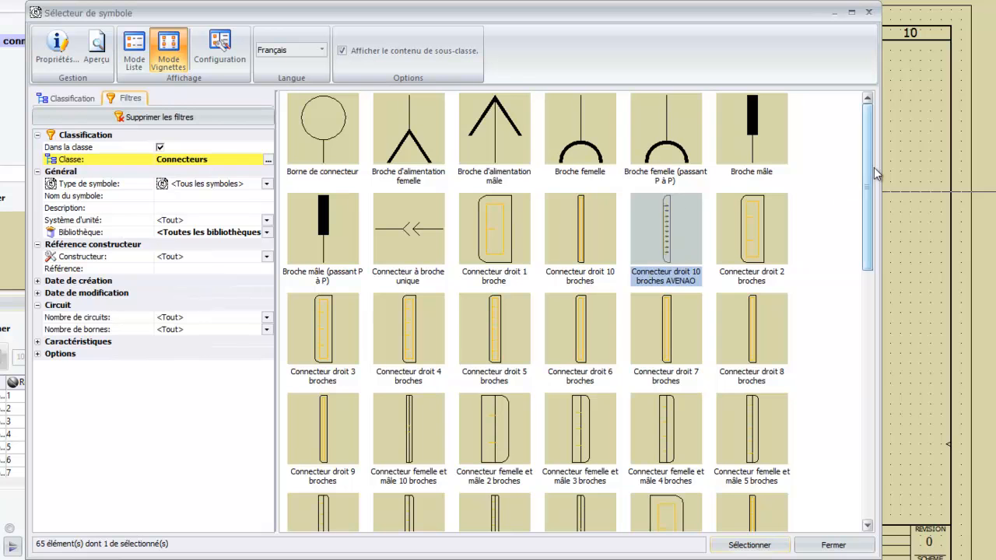
pyautogui.moveTo(869, 162); pyautogui.dragTo(879, 425)
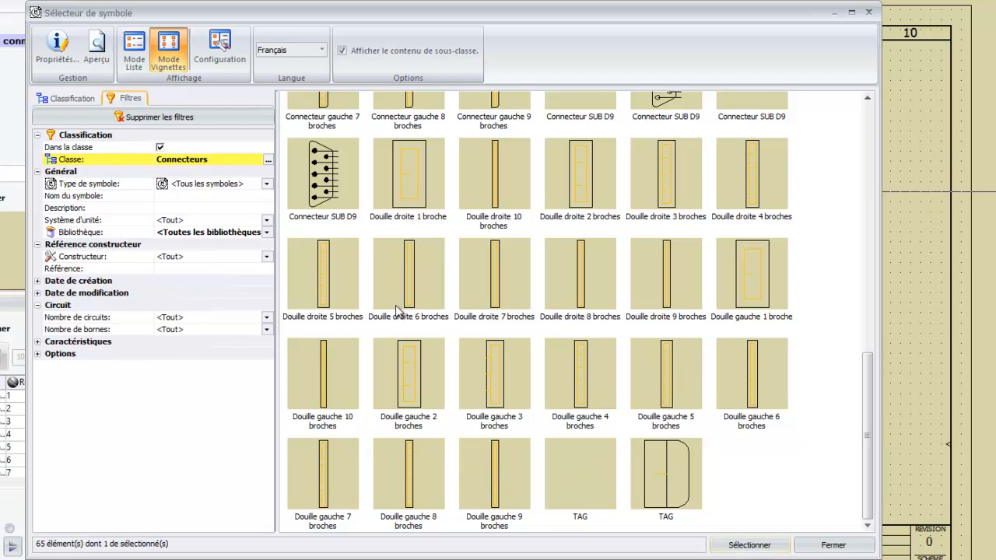
pyautogui.moveTo(870, 379); pyautogui.dragTo(870, 135)
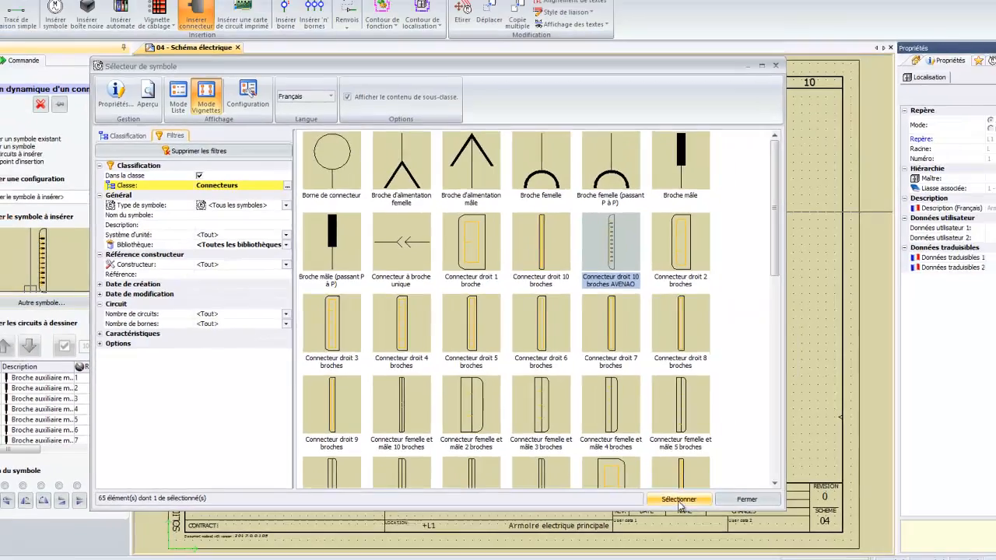
pyautogui.click(766, 543)
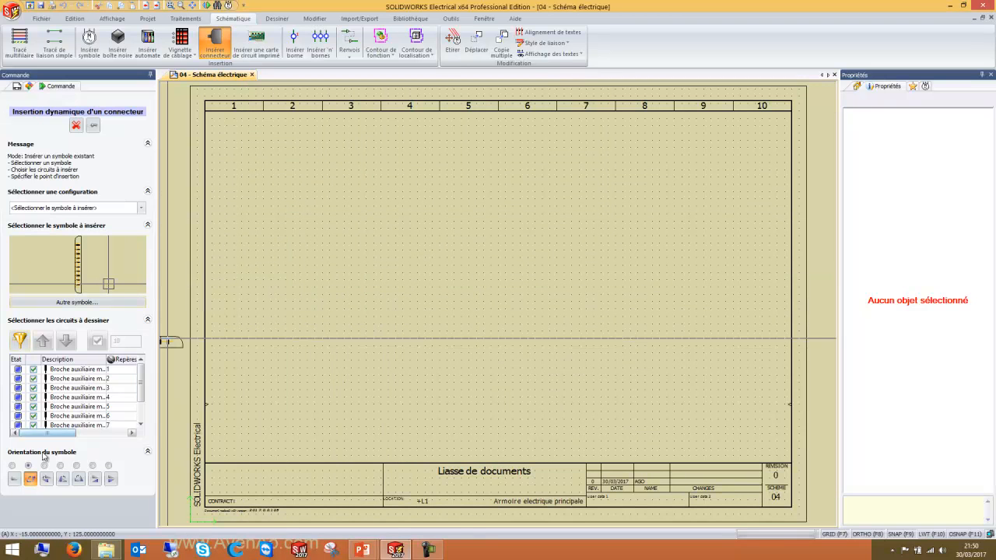
# Orient the connector symbol upright and place it in column 2 of the schematic, at about X 65, Y 220.
pyautogui.click(11, 480)
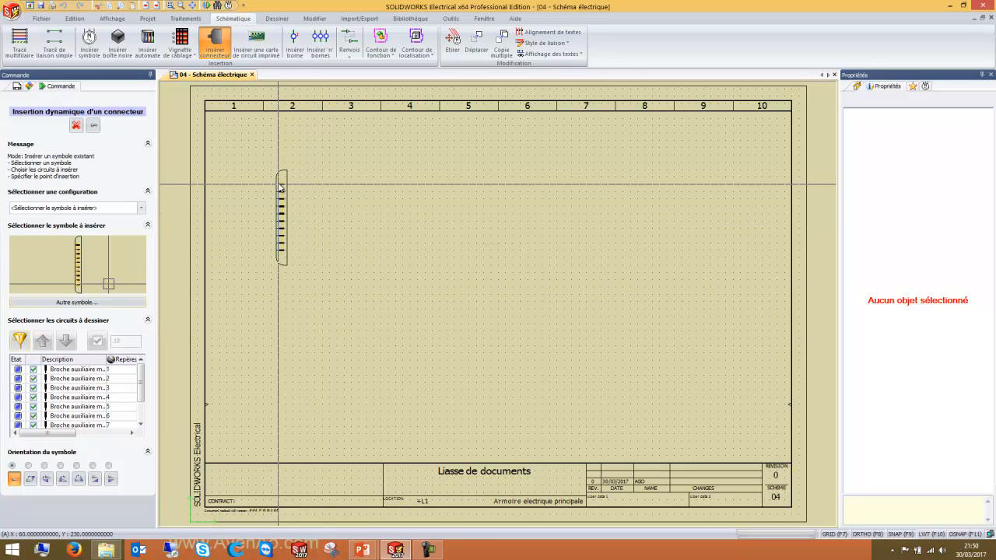
pyautogui.scroll(-2, 270, 199)
pyautogui.scroll(4, 271, 195)
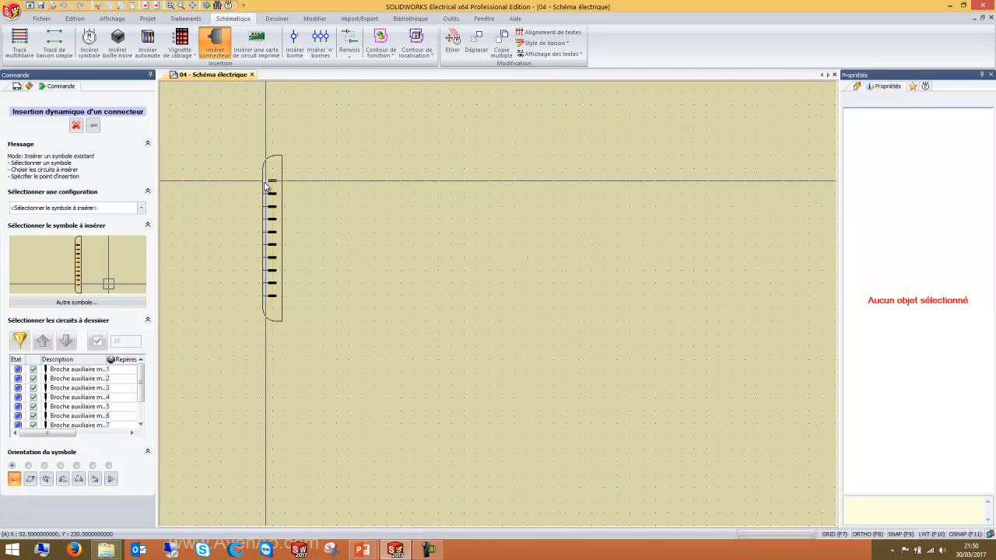
pyautogui.scroll(-2, 295, 155)
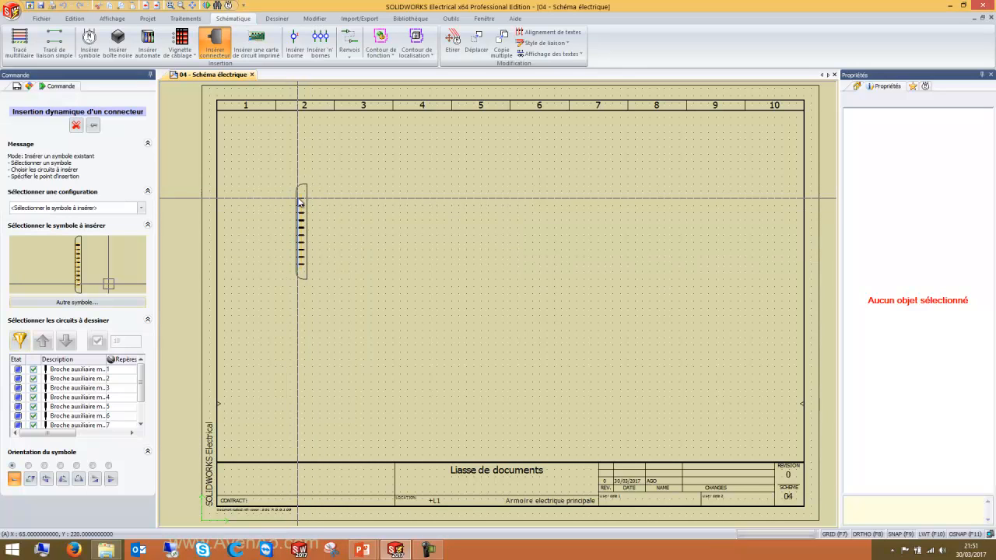
pyautogui.click(299, 200)
# Delete the placed C1 connector symbol from the schematic.
pyautogui.scroll(3, 312, 211)
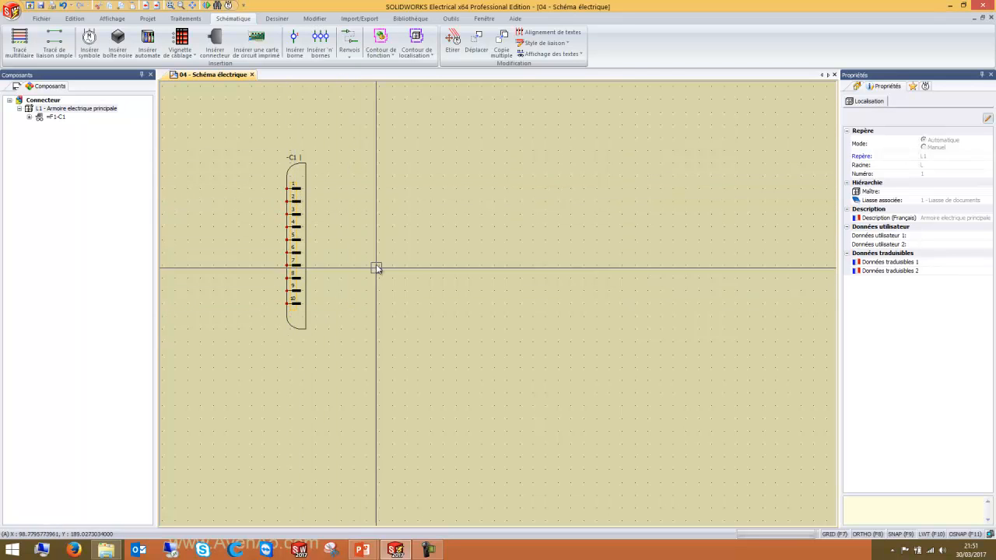
pyautogui.click(306, 176)
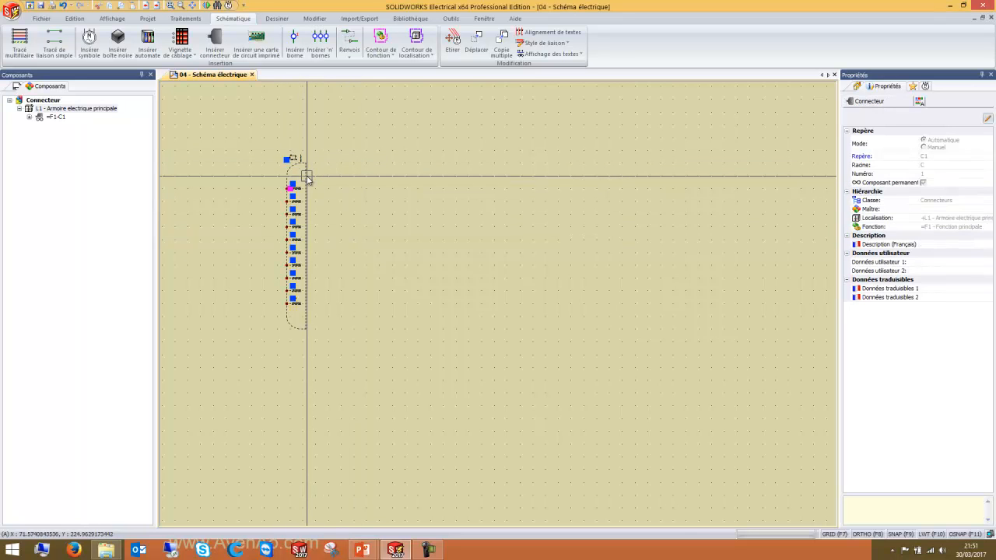
pyautogui.press('Delete')
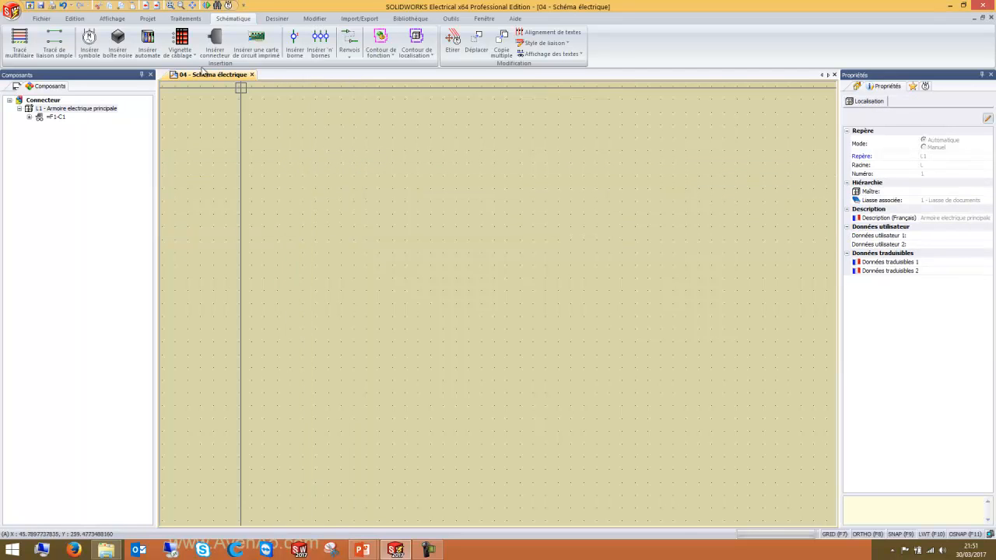
# Delete the connector component C1 from the location L1 - Armoire electrique principale.
pyautogui.click(214, 43)
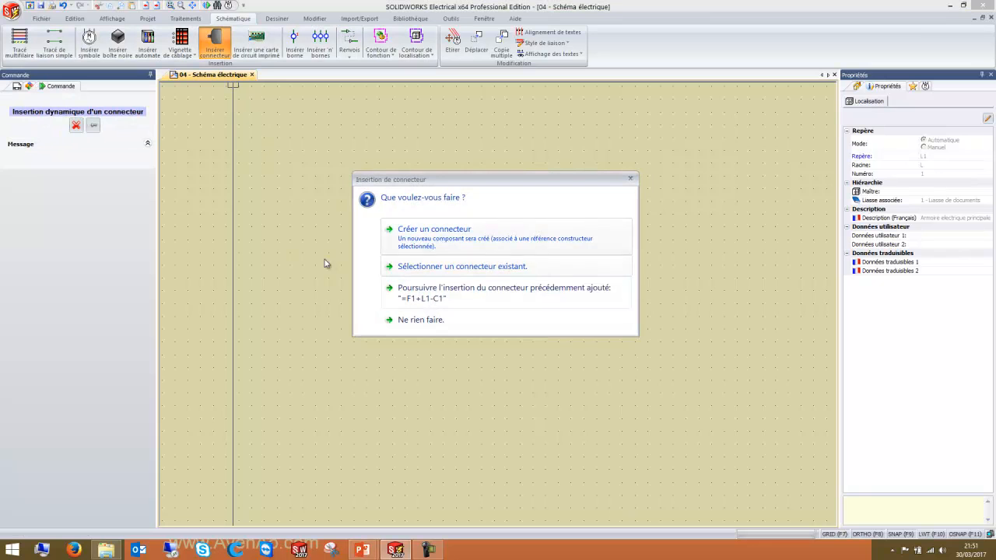
pyautogui.click(421, 320)
pyautogui.rightClick(47, 119)
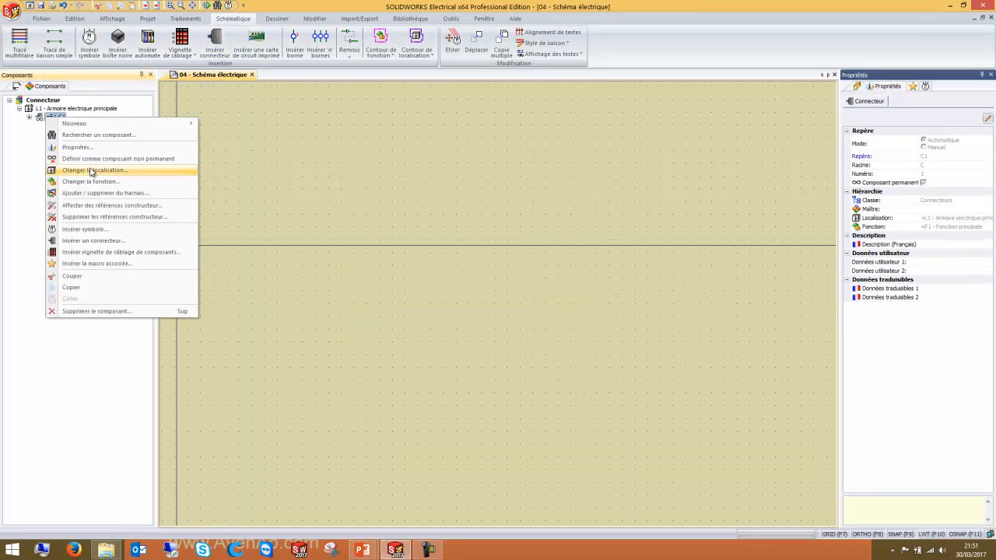
pyautogui.click(70, 309)
pyautogui.click(51, 114)
pyautogui.rightClick(51, 114)
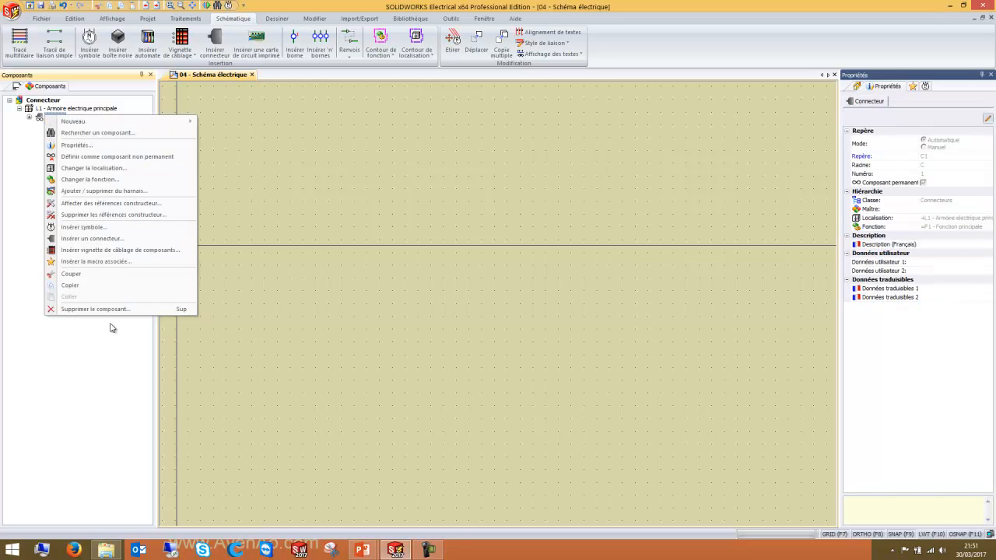
pyautogui.click(111, 313)
pyautogui.click(512, 298)
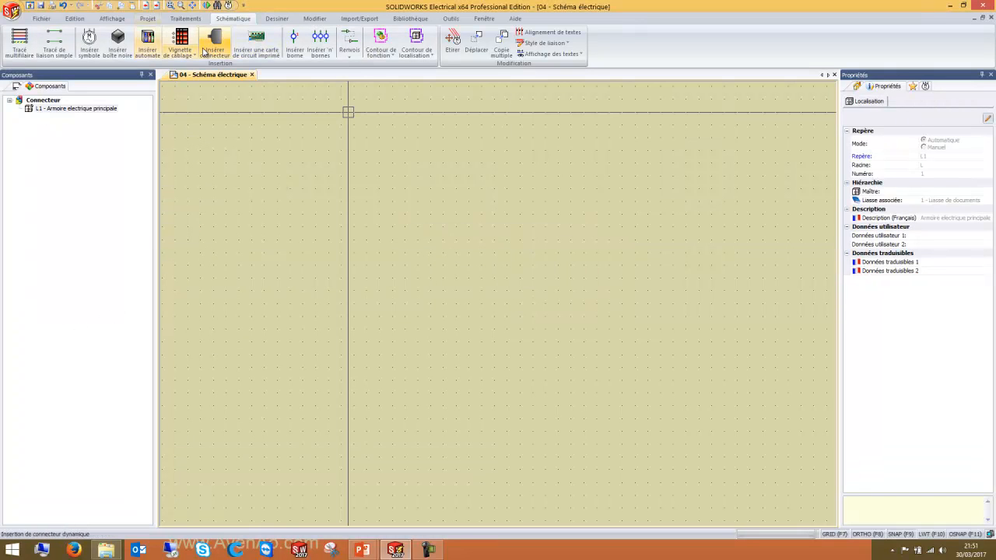
# Create a dynamic connector from the manufacturer reference Connecteur AVENAO 10 Broches Male, keeping its default component properties.
pyautogui.click(215, 43)
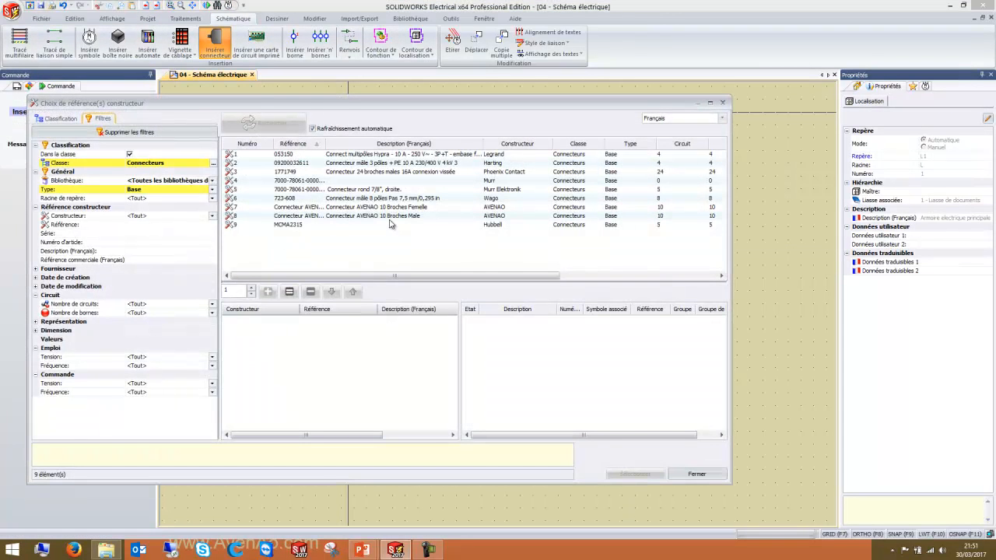
pyautogui.click(393, 215)
pyautogui.doubleClick(348, 216)
pyautogui.click(635, 474)
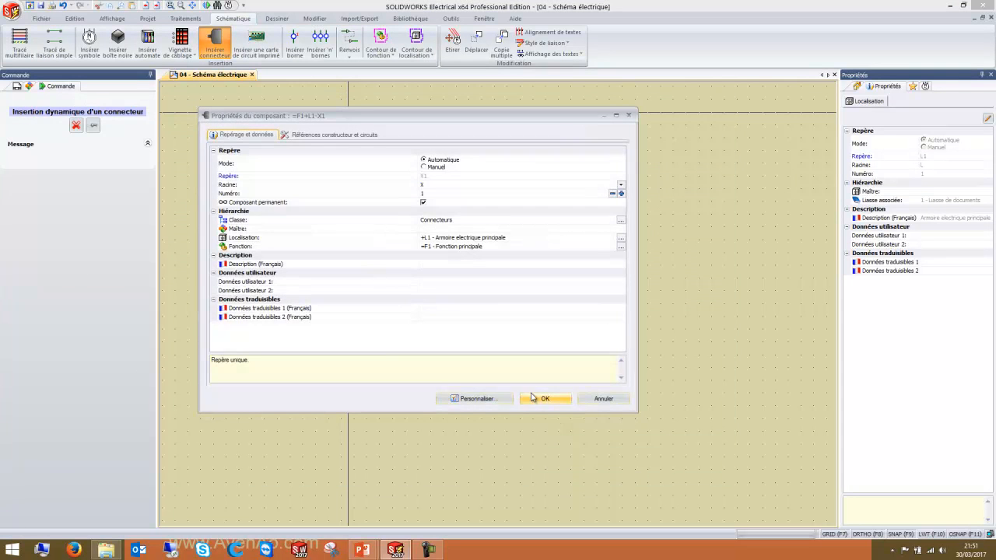
pyautogui.click(544, 400)
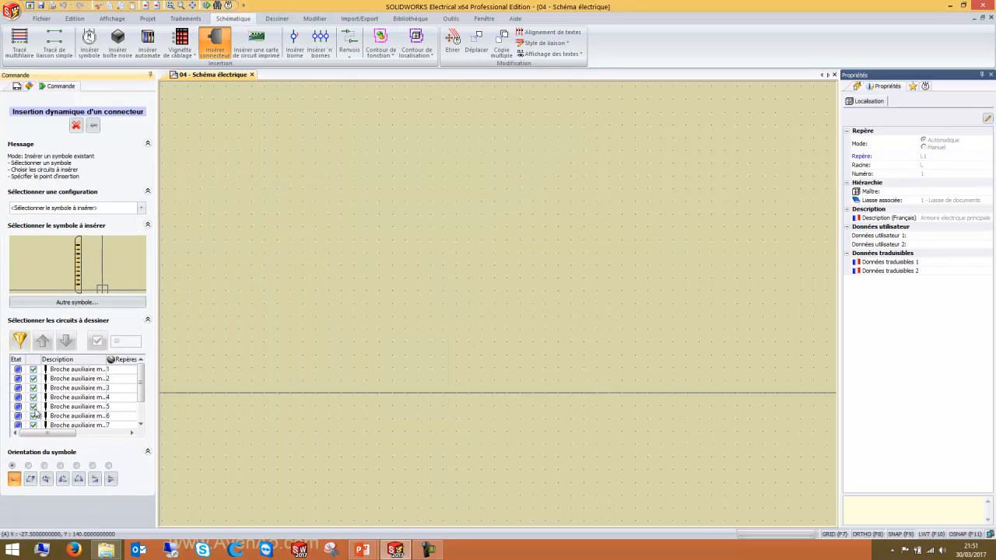
# Try excluding circuits 6 to 10 from the circuits drawn for the connector.
pyautogui.moveTo(142, 388); pyautogui.dragTo(143, 410)
pyautogui.click(34, 416)
pyautogui.click(33, 407)
pyautogui.click(33, 398)
pyautogui.click(34, 388)
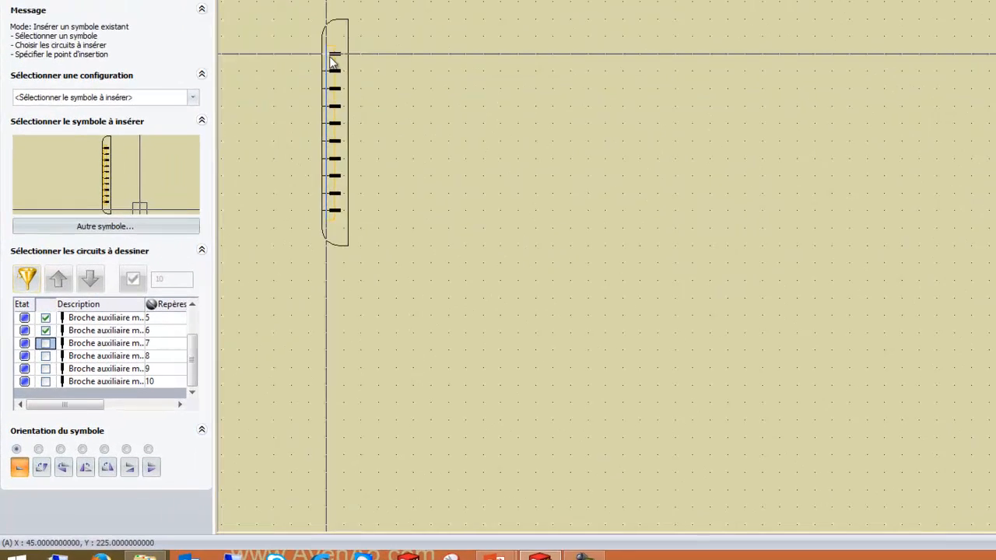
pyautogui.click(49, 299)
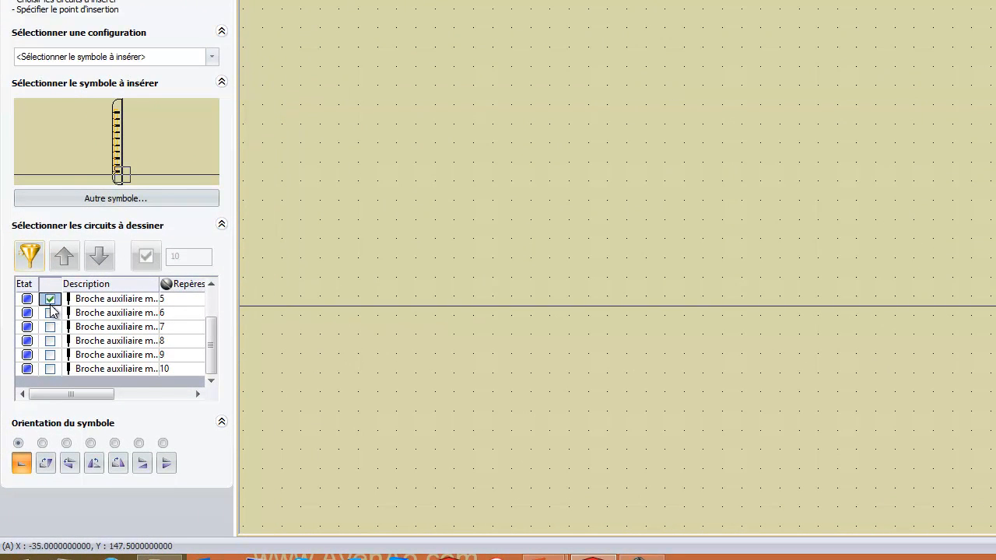
# Place the 10-pin AVENAO male connector symbol in the empty schematic.
pyautogui.click(375, 75)
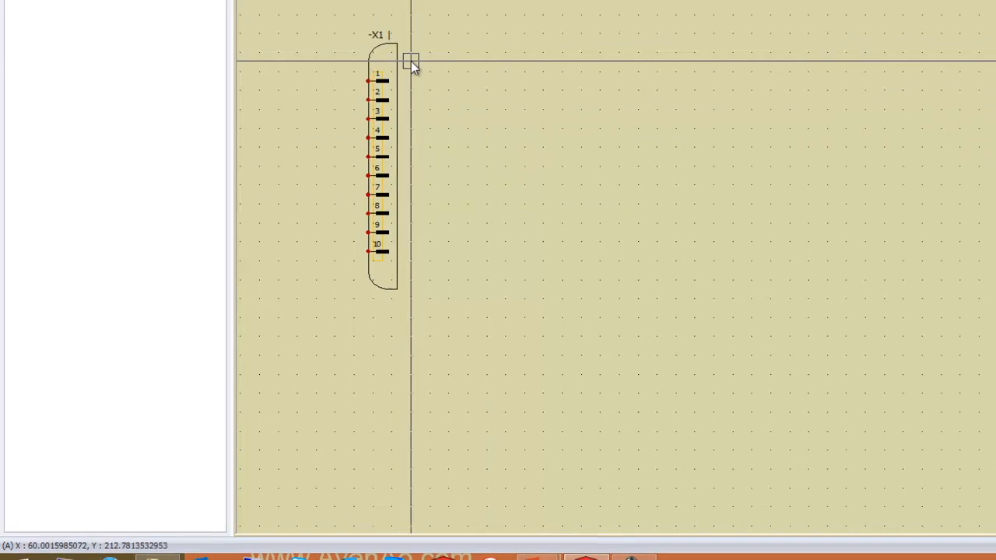
pyautogui.click(207, 47)
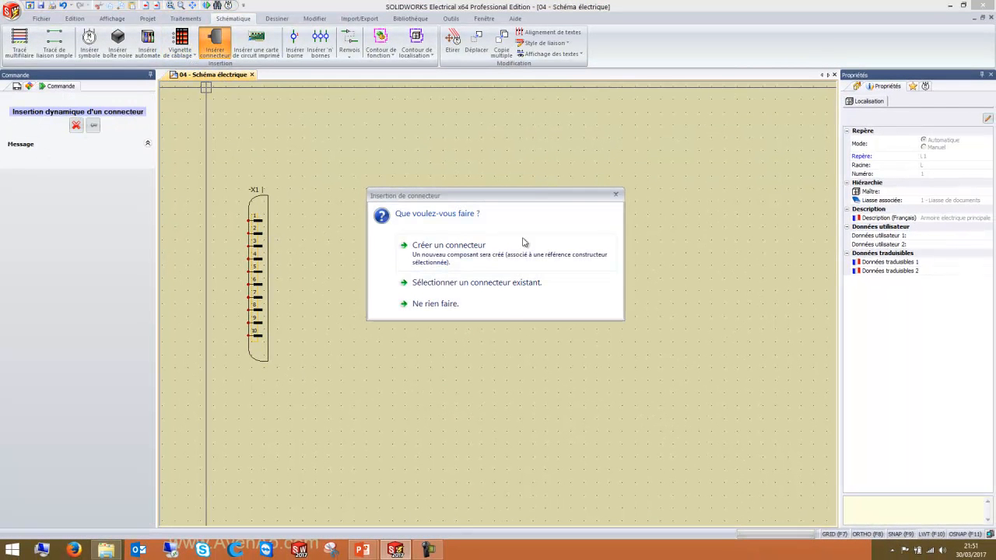
pyautogui.click(440, 304)
pyautogui.click(270, 202)
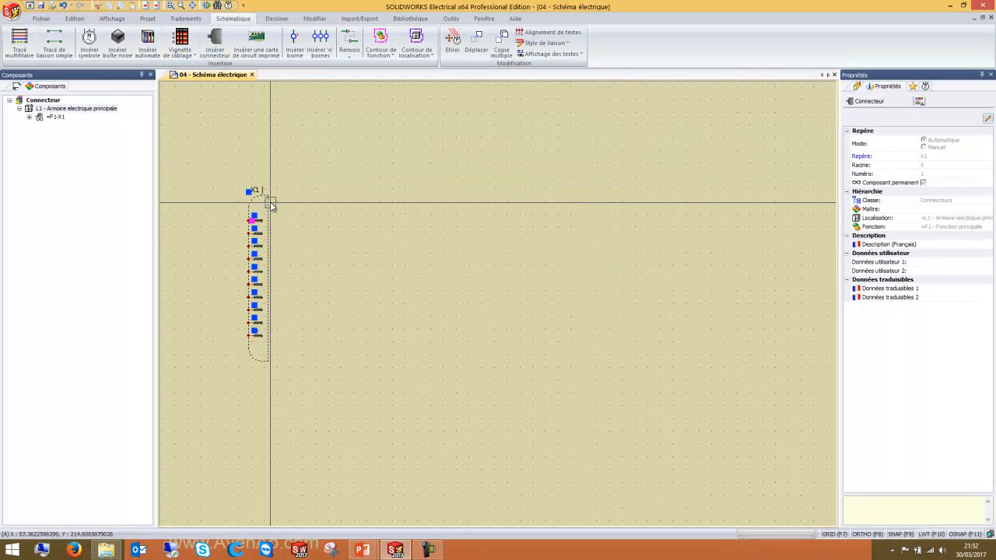
pyautogui.click(85, 50)
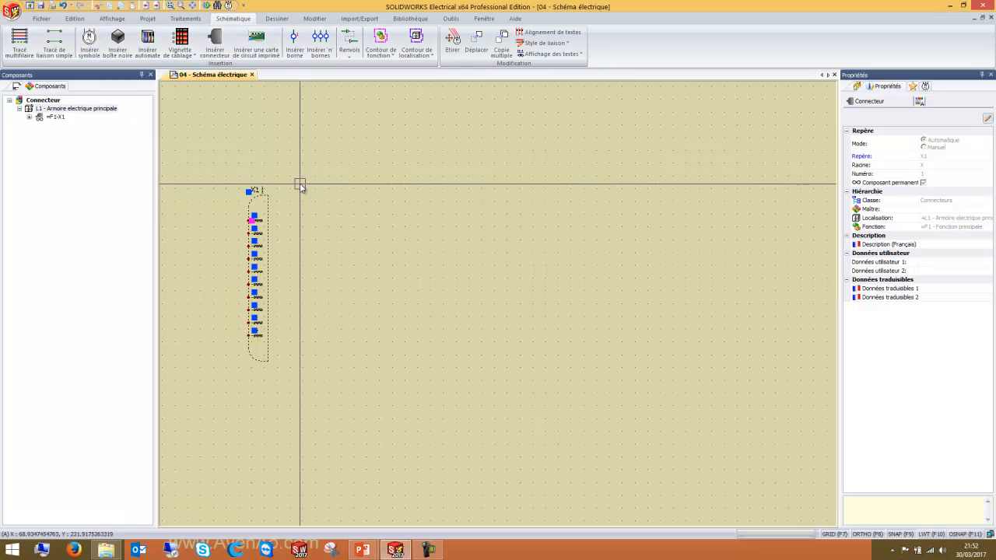
pyautogui.press('Escape')
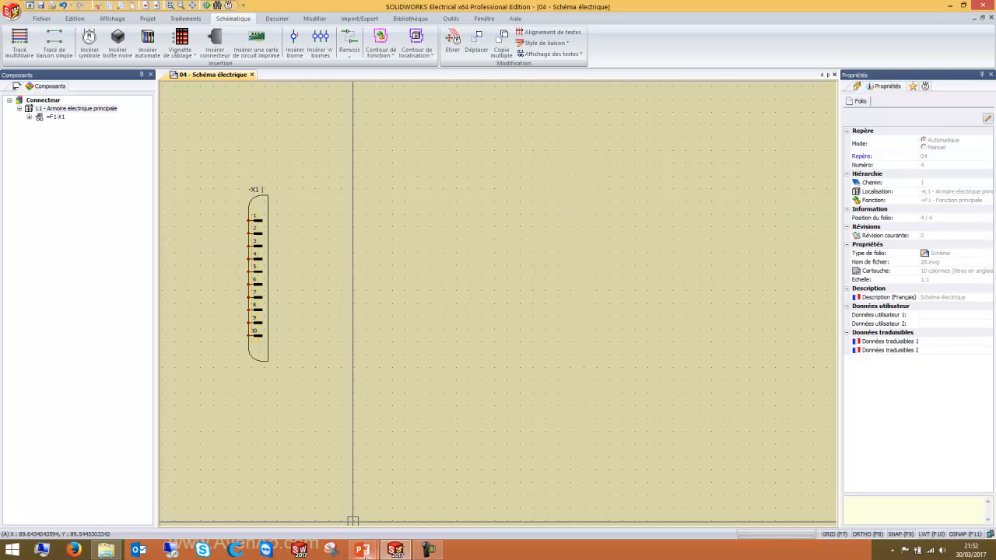
# Review the connector configuration slides in the PowerPoint slideshow and return to the SOLIDWORKS Electrical schematic.
pyautogui.moveTo(365, 555)
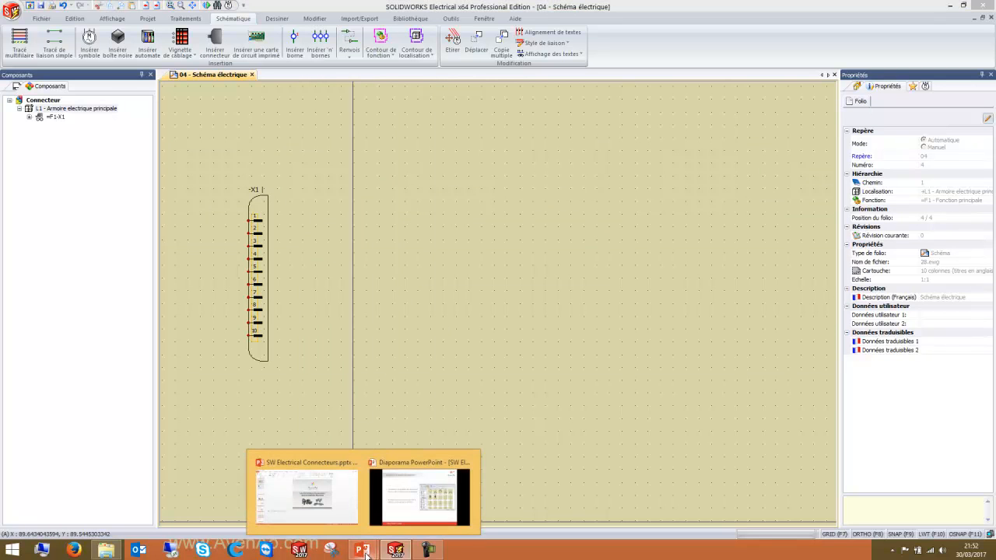
pyautogui.click(403, 468)
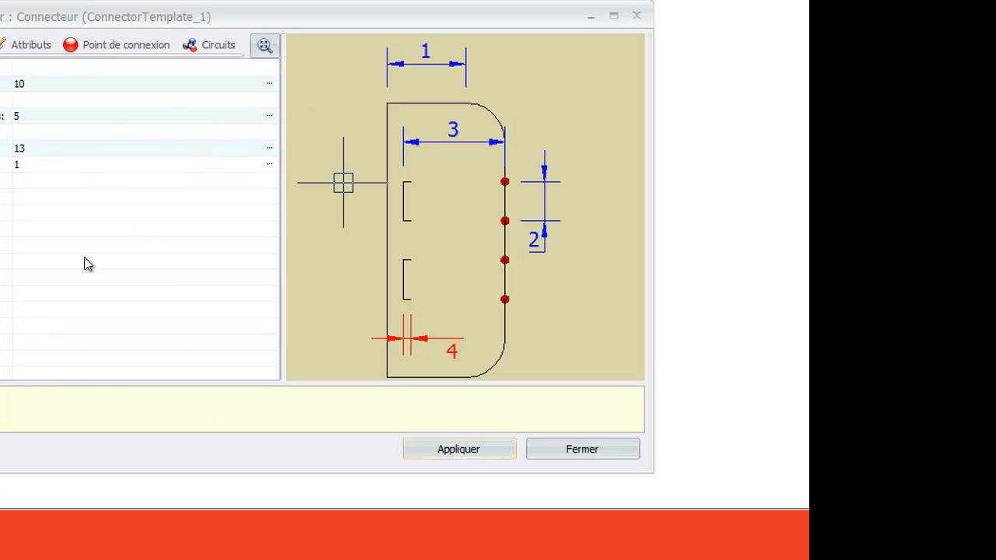
pyautogui.hotkey('alt', 'Tab')
pyautogui.hotkey('alt', 'Tab')
pyautogui.hotkey('alt', 'Tab')
pyautogui.hotkey('alt', 'Tab')
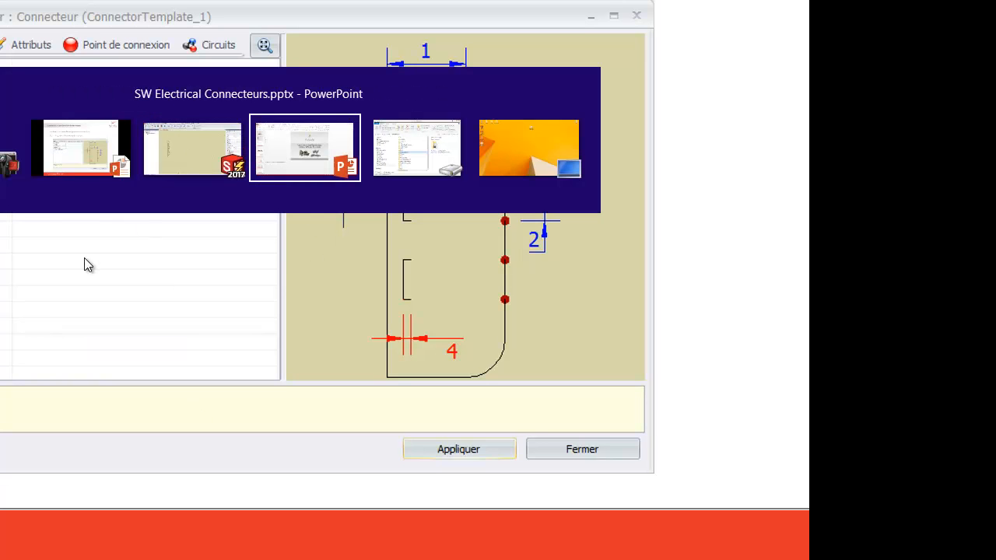
pyautogui.hotkey('alt', 'Tab')
pyautogui.hotkey('alt', 'Tab')
pyautogui.hotkey('alt', 'Tab')
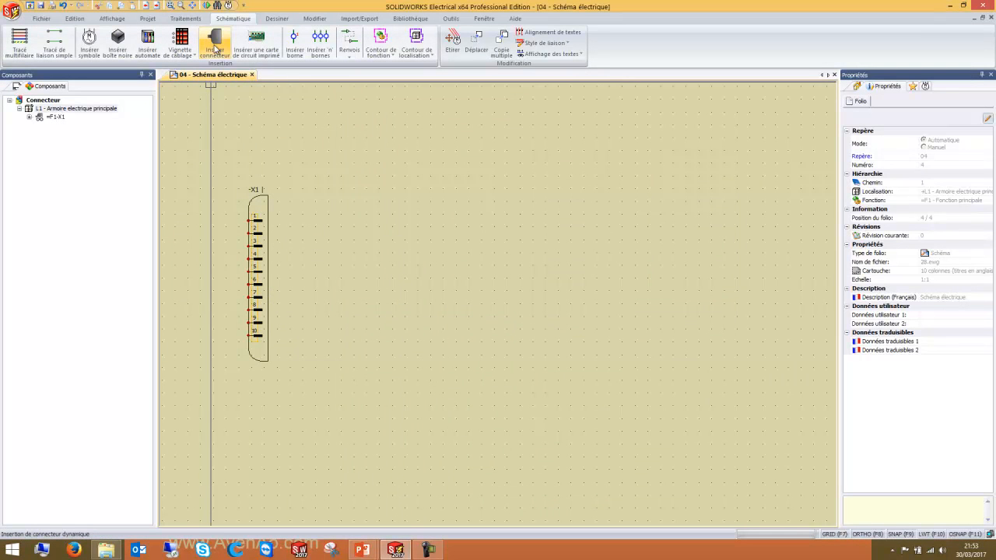
# Open the project's connector configuration manager.
pyautogui.click(147, 20)
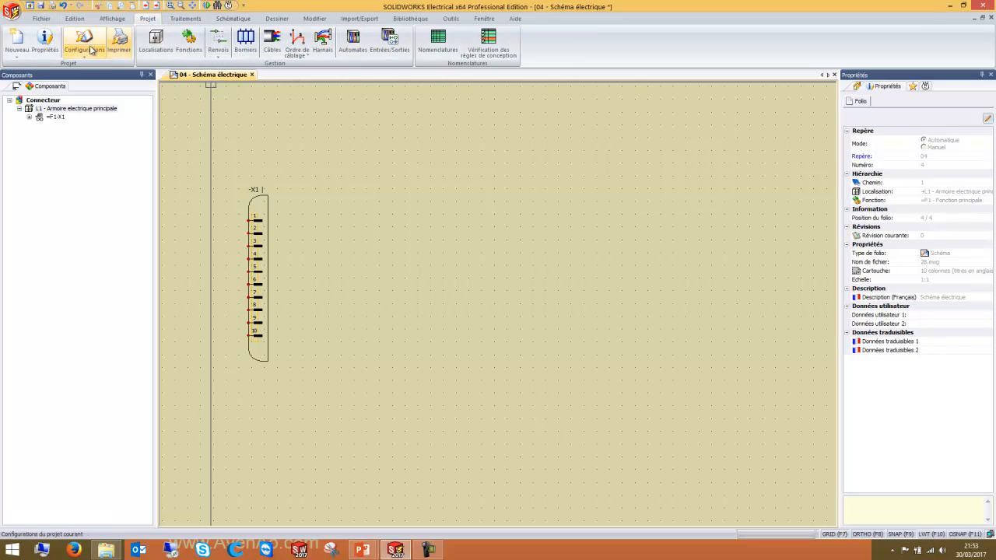
pyautogui.click(85, 55)
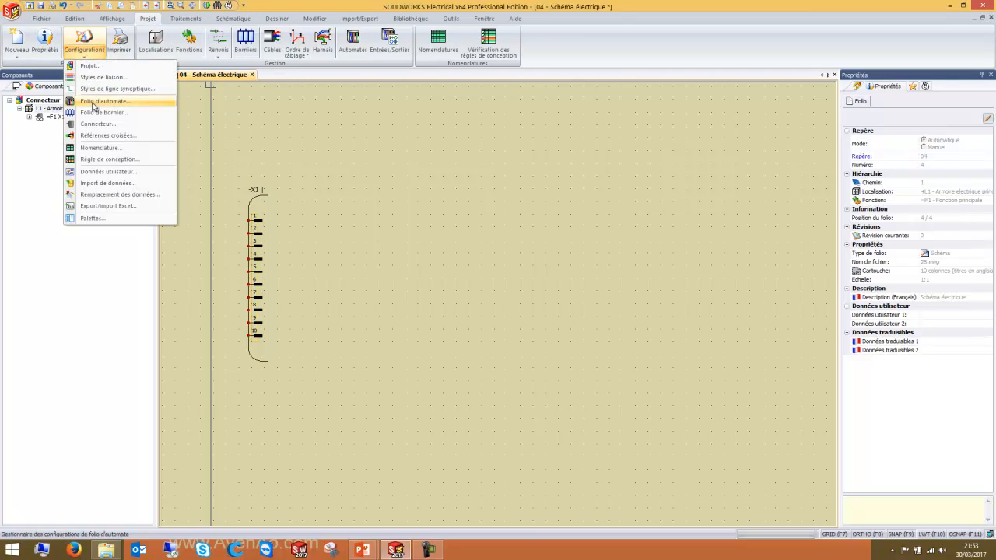
pyautogui.click(148, 124)
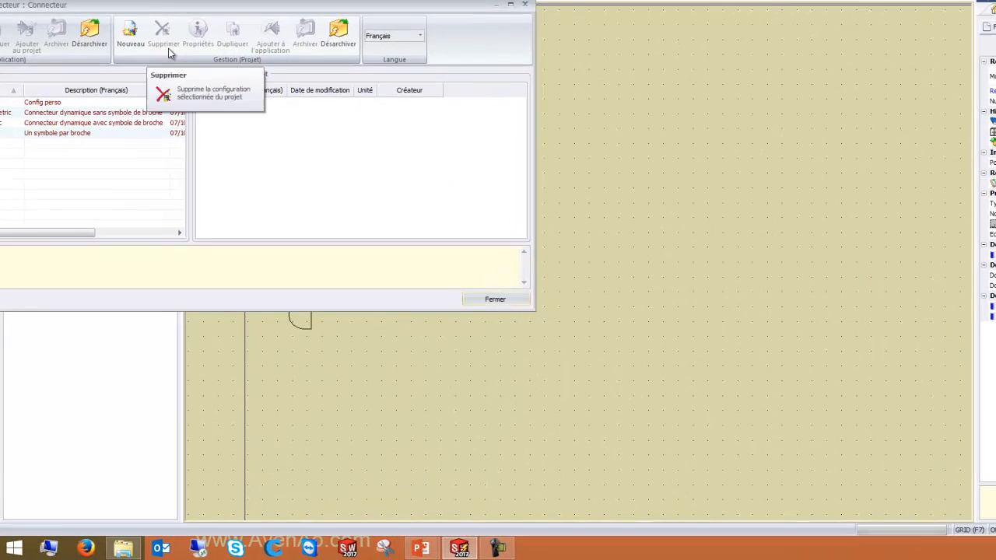
pyautogui.moveTo(435, 40); pyautogui.dragTo(438, 80)
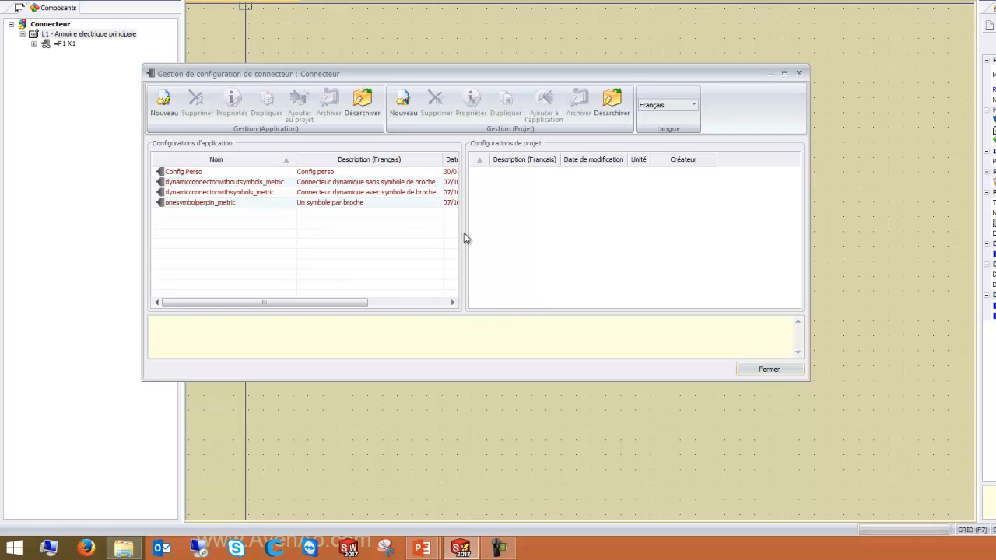
pyautogui.moveTo(290, 301)
pyautogui.mouseDown()
pyautogui.moveTo(298, 301)
pyautogui.moveTo(287, 301)
pyautogui.mouseUp()
# Create a new application-level connector configuration of the type Insertion dynamique unique.
pyautogui.click(164, 105)
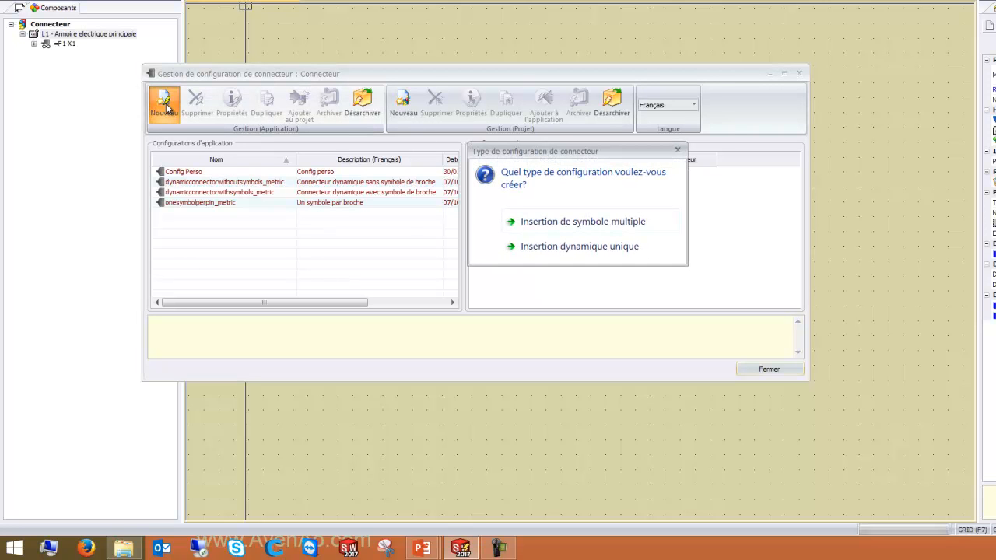
pyautogui.click(639, 246)
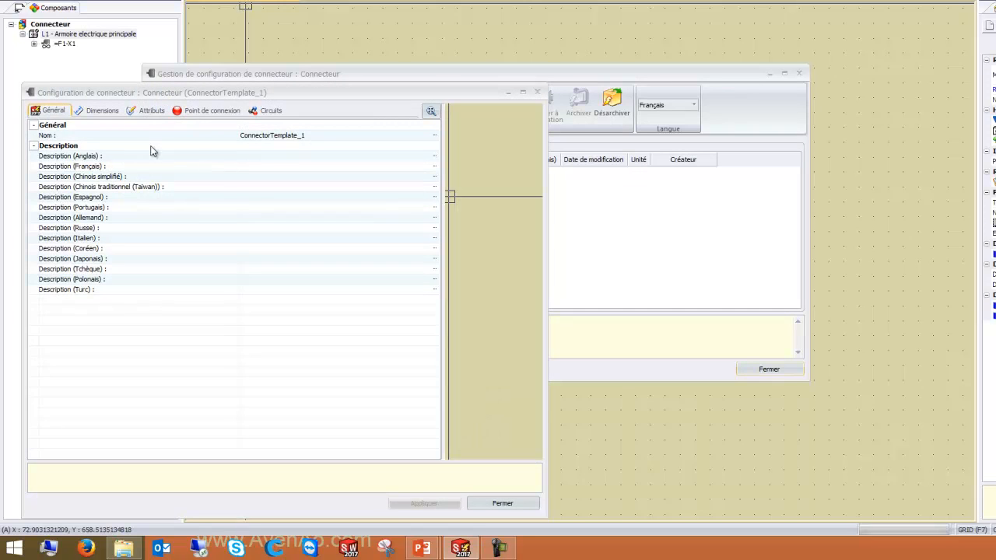
pyautogui.moveTo(194, 97); pyautogui.dragTo(311, 61)
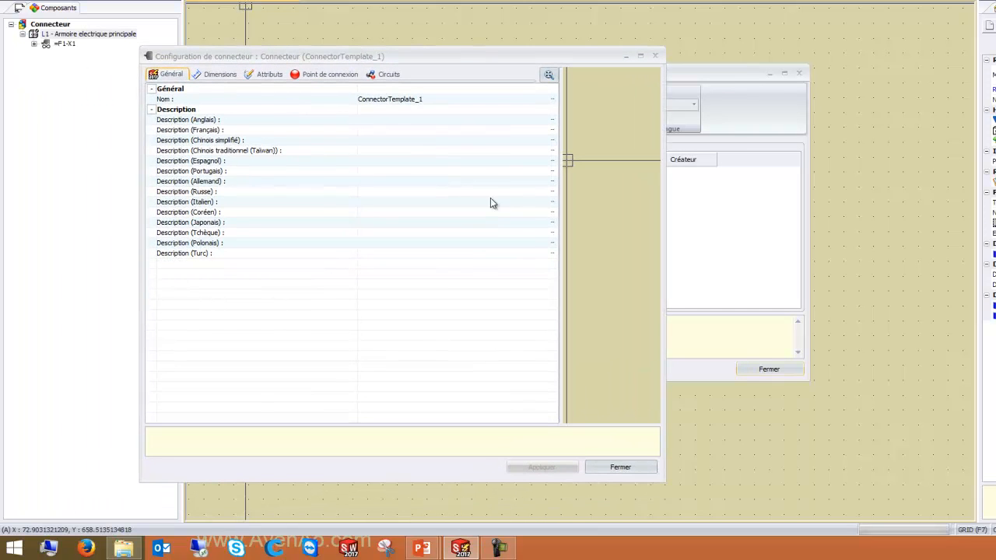
# Name the configuration Connecteur Avenao and enter Connecteur Avenao as its English description.
pyautogui.click(233, 75)
pyautogui.click(326, 75)
pyautogui.click(170, 74)
pyautogui.click(434, 99)
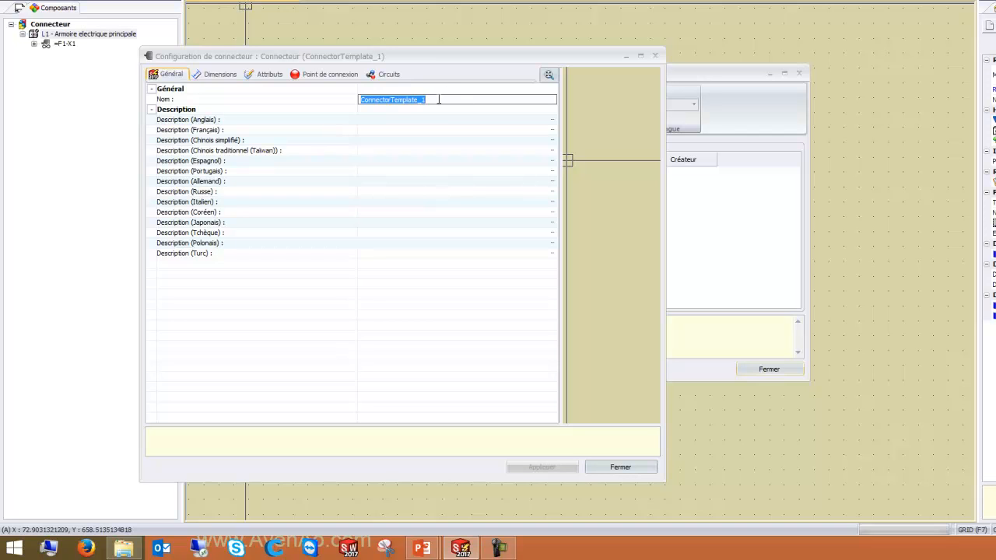
pyautogui.moveTo(422, 100); pyautogui.dragTo(389, 102)
pyautogui.write('eur Avenao')
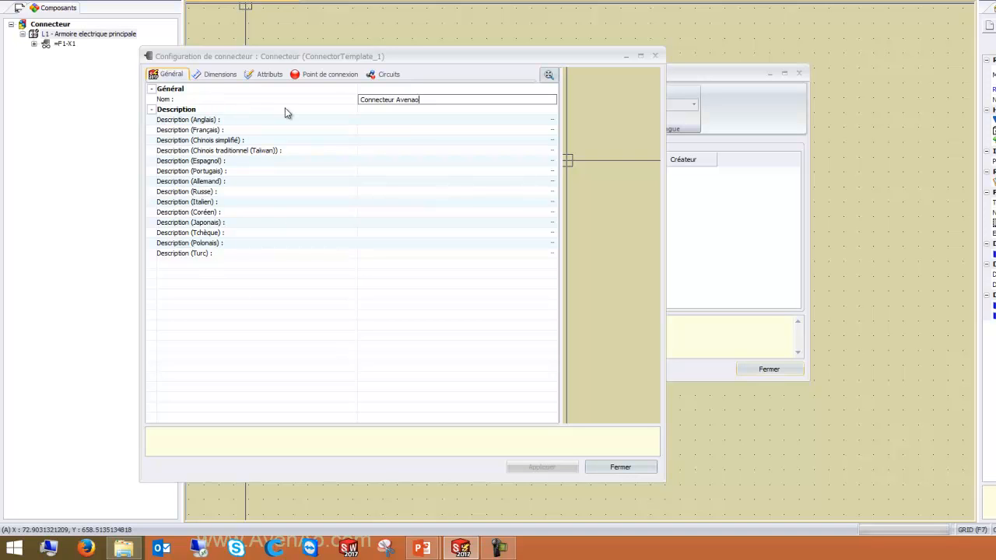
pyautogui.click(405, 121)
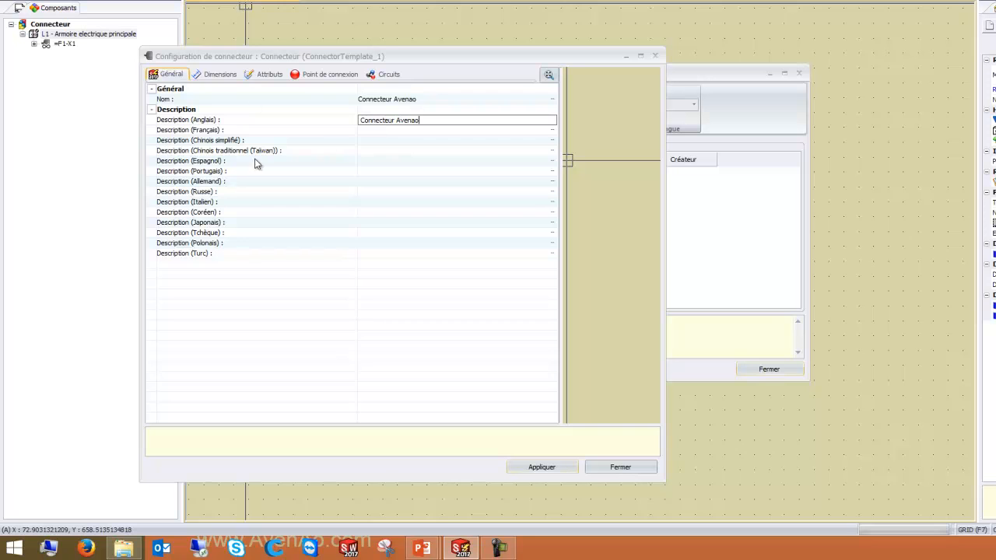
# Examine in the enlarged preview what the width, pin spacing, comb width and comb tooth width dimensions each control.
pyautogui.click(219, 75)
pyautogui.moveTo(663, 202); pyautogui.dragTo(814, 195)
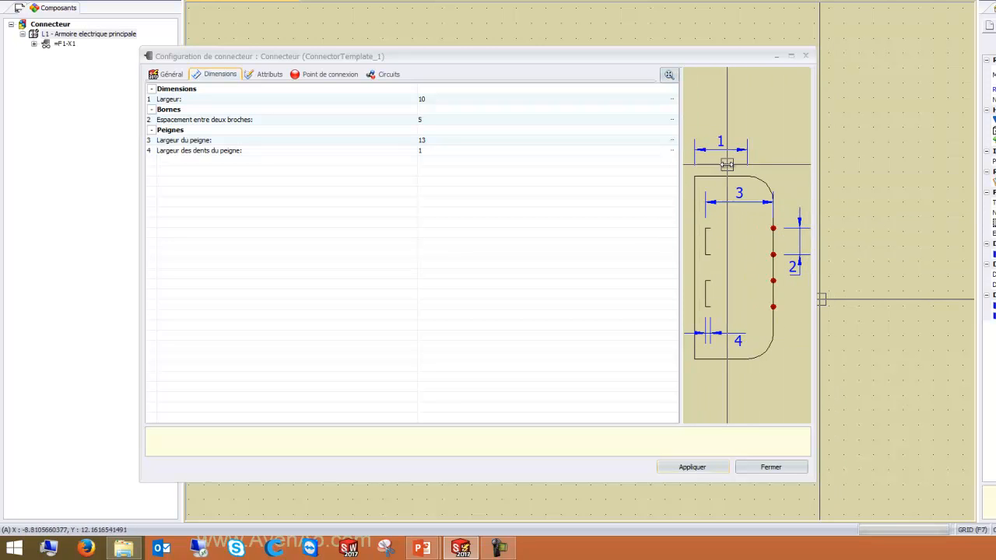
pyautogui.click(218, 101)
pyautogui.click(251, 123)
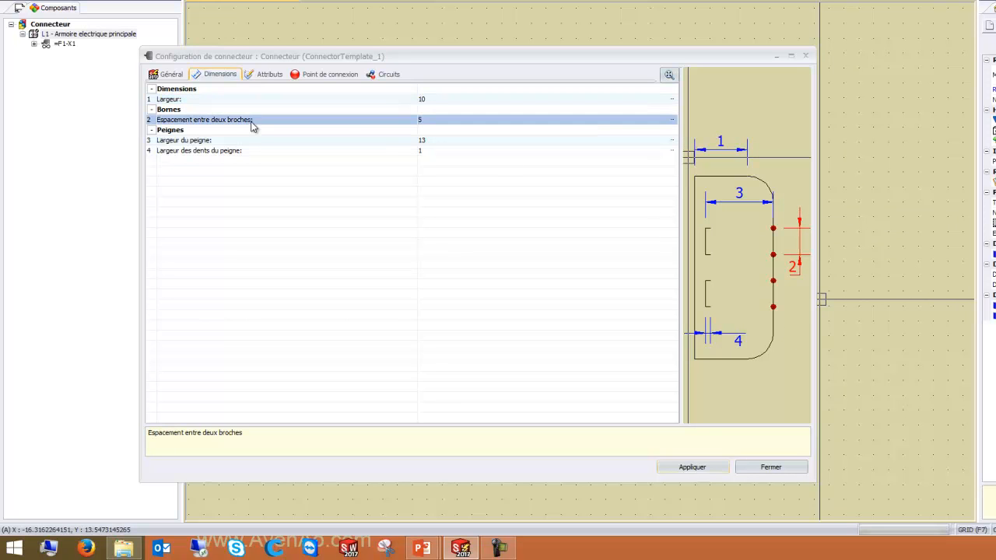
pyautogui.click(236, 140)
pyautogui.click(256, 151)
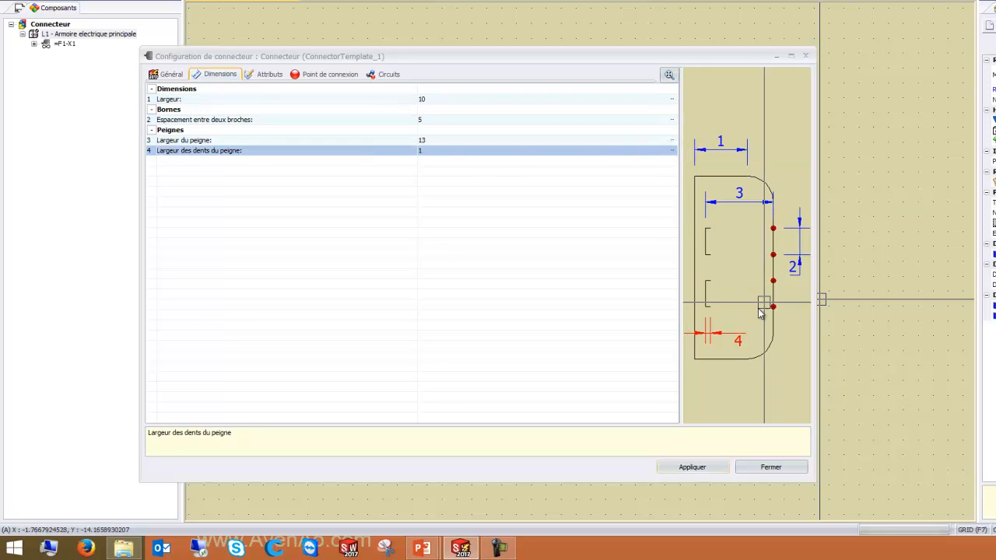
pyautogui.click(371, 99)
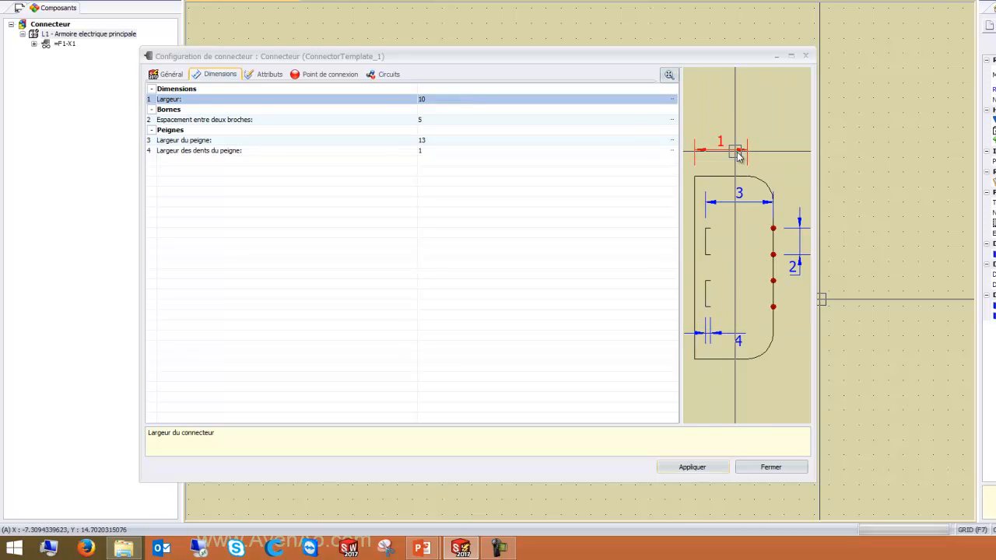
pyautogui.click(152, 121)
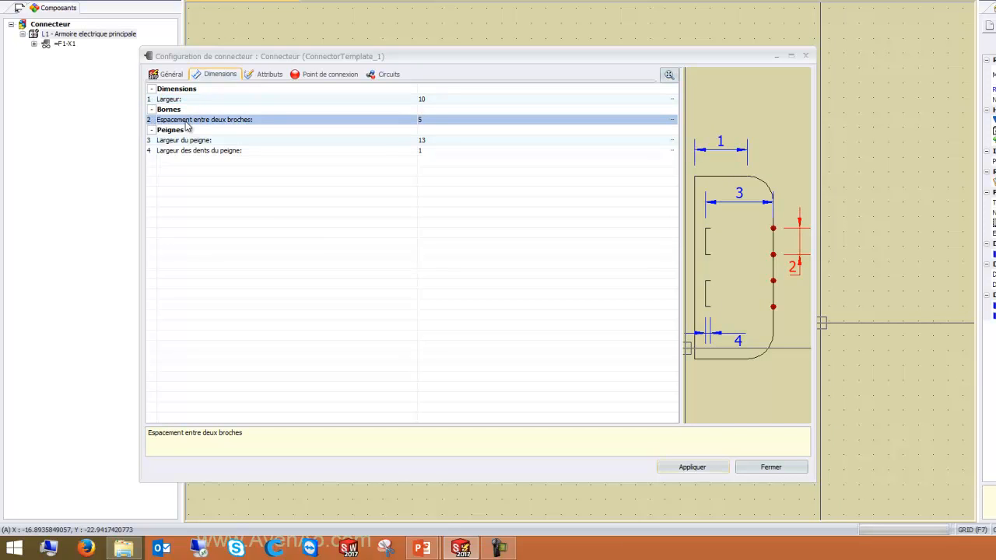
pyautogui.click(152, 141)
pyautogui.click(154, 151)
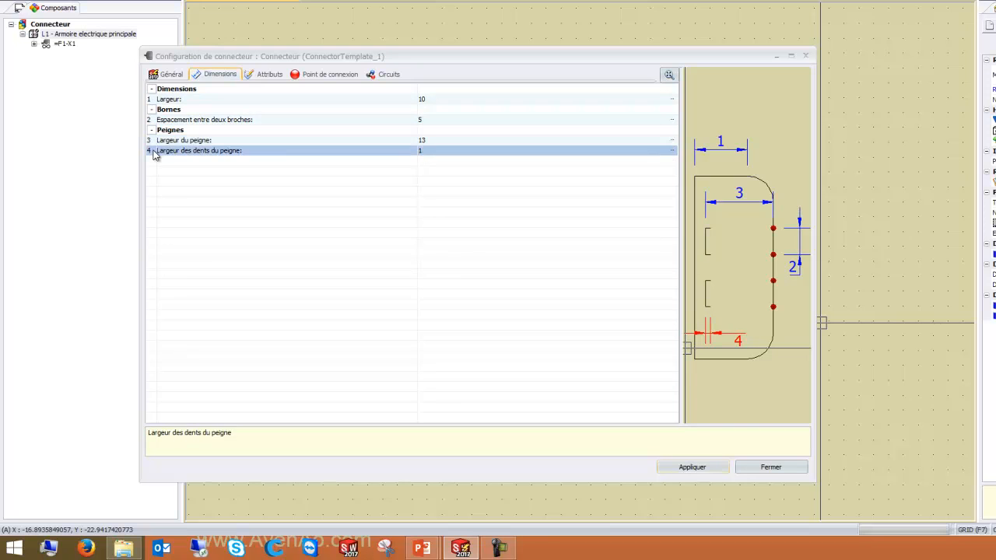
# Test a connector width of 5 in the dimensions and set the width back to 10.
pyautogui.click(454, 100)
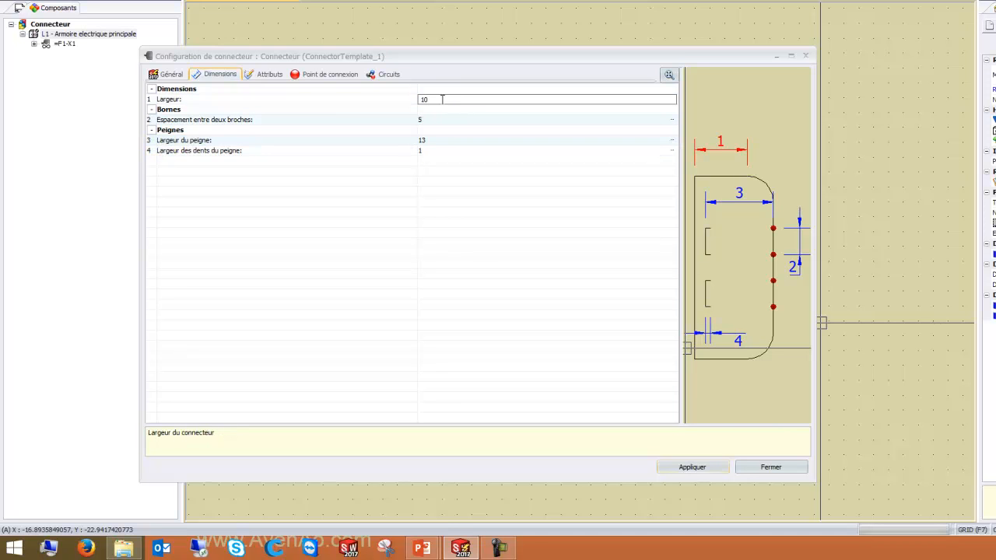
pyautogui.write('5')
pyautogui.press('Return')
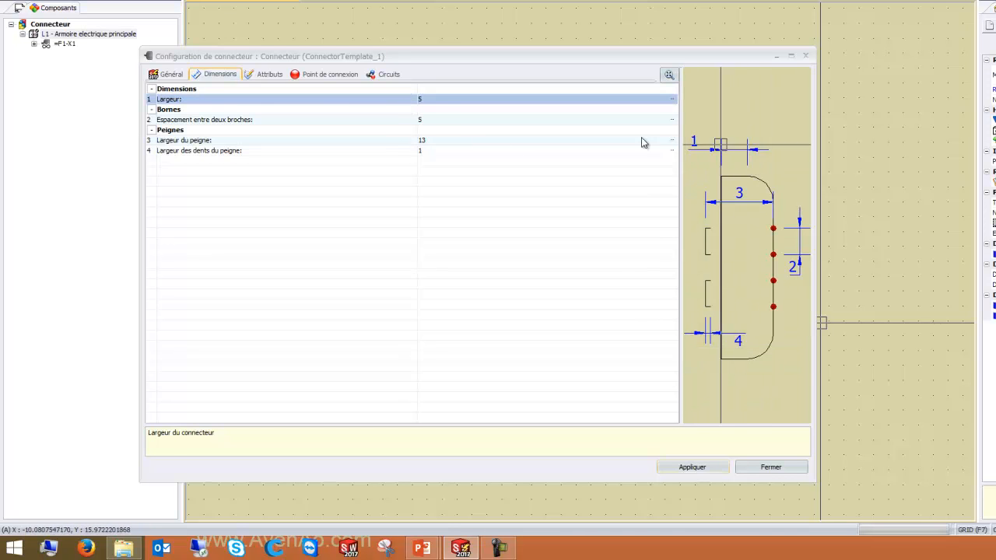
pyautogui.click(442, 98)
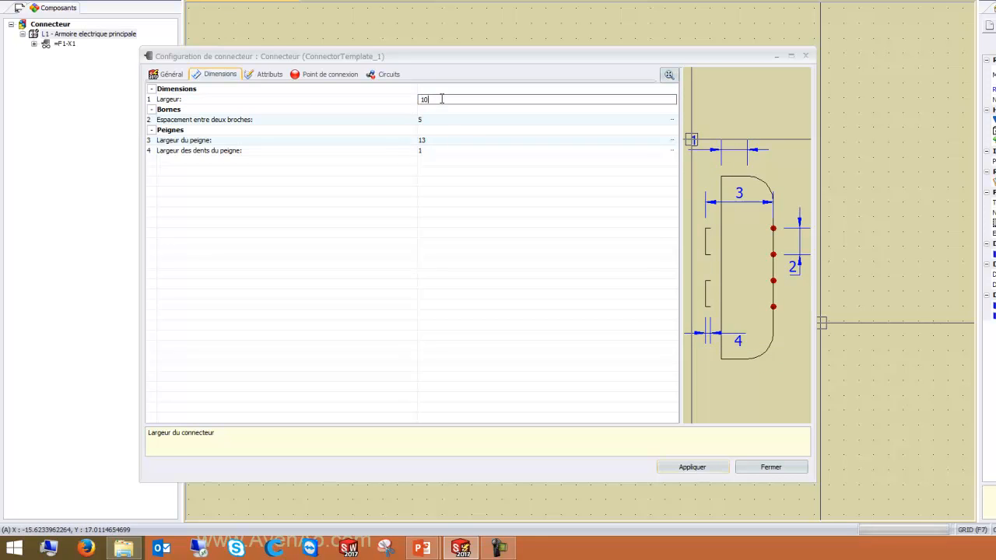
pyautogui.press('Return')
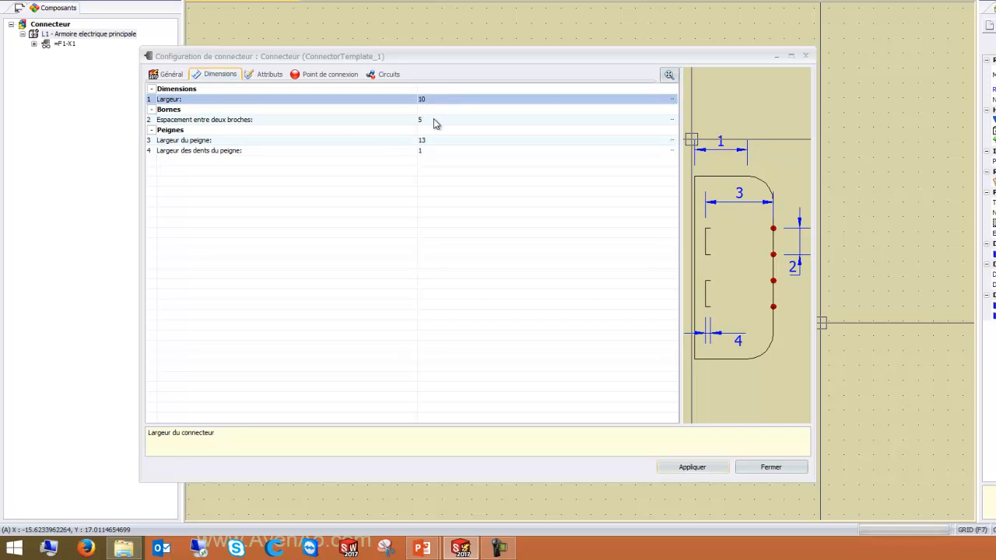
# Compare the connector width, pin spacing, comb width and comb tooth width settings with the numbered dimensions in the preview.
pyautogui.click(434, 120)
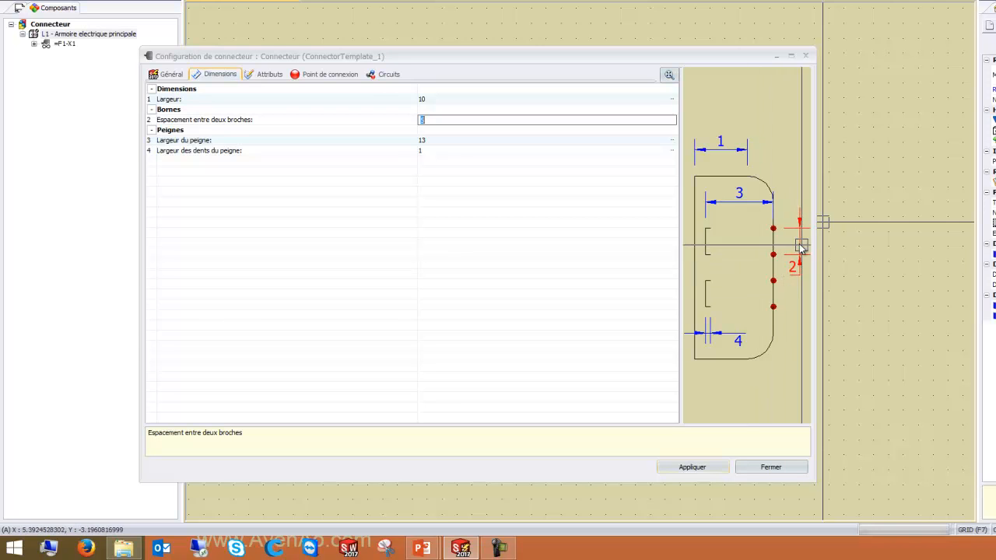
pyautogui.click(435, 99)
pyautogui.click(436, 120)
pyautogui.click(434, 99)
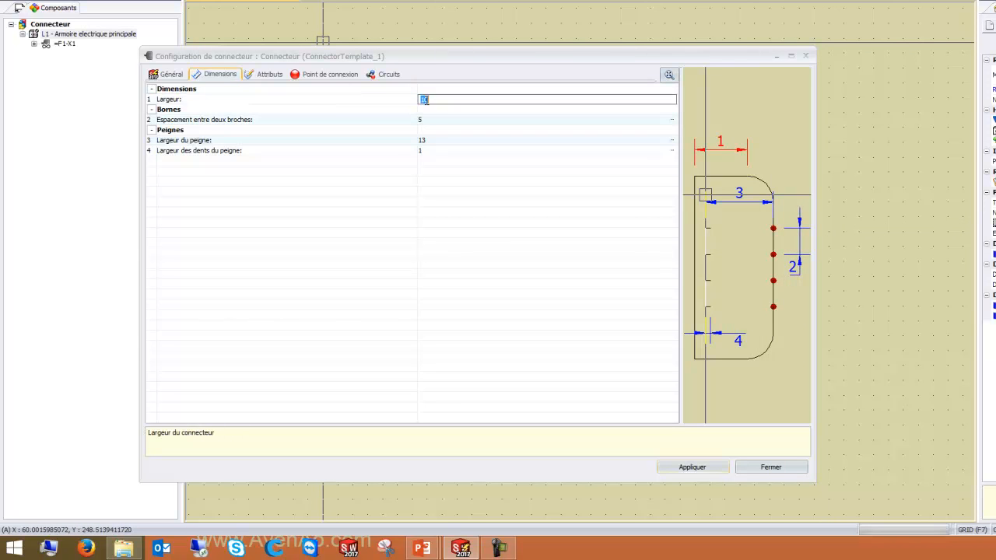
pyautogui.click(436, 121)
pyautogui.click(435, 139)
pyautogui.click(438, 150)
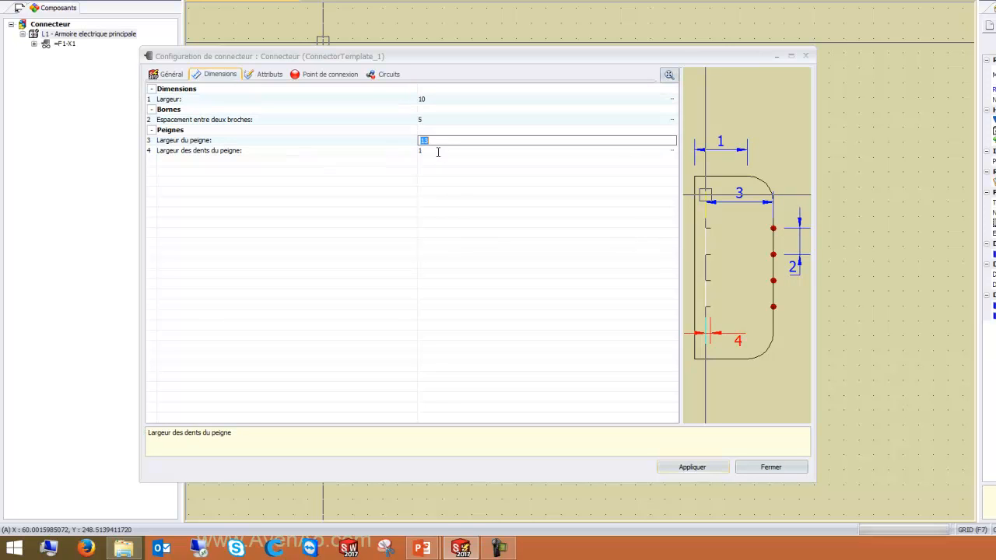
pyautogui.click(437, 140)
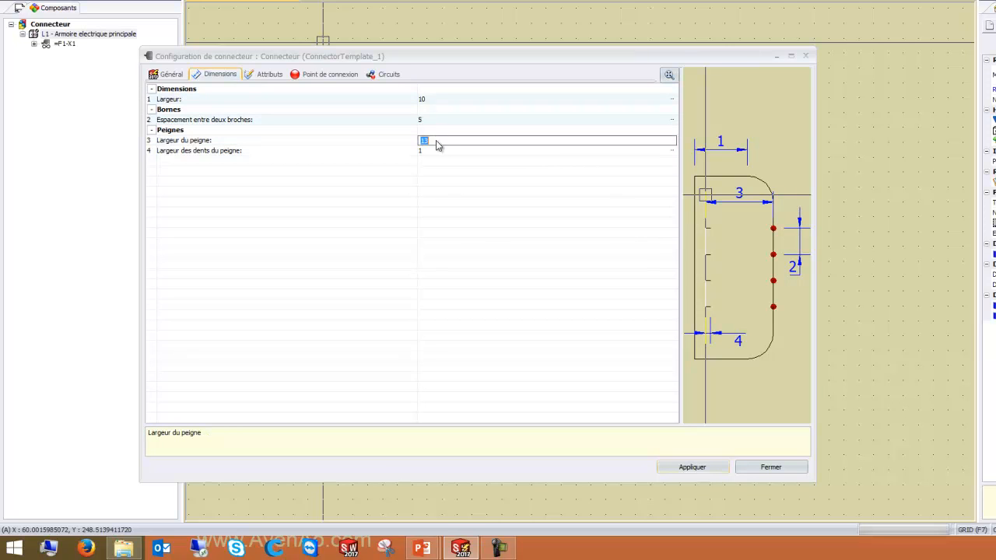
pyautogui.click(436, 120)
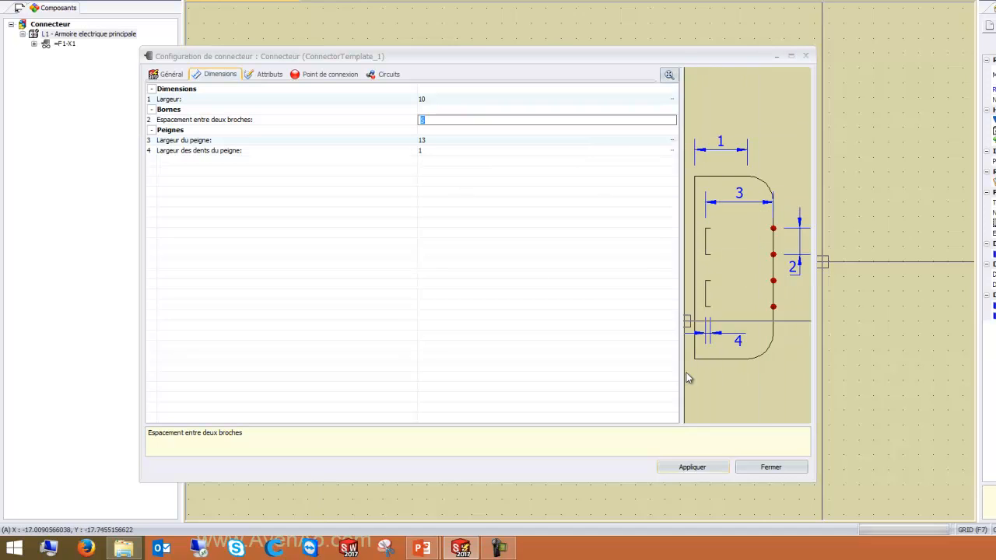
# Assign the text-only TAG symbol from the Connecteurs class to the connector's upper information attributes.
pyautogui.click(265, 75)
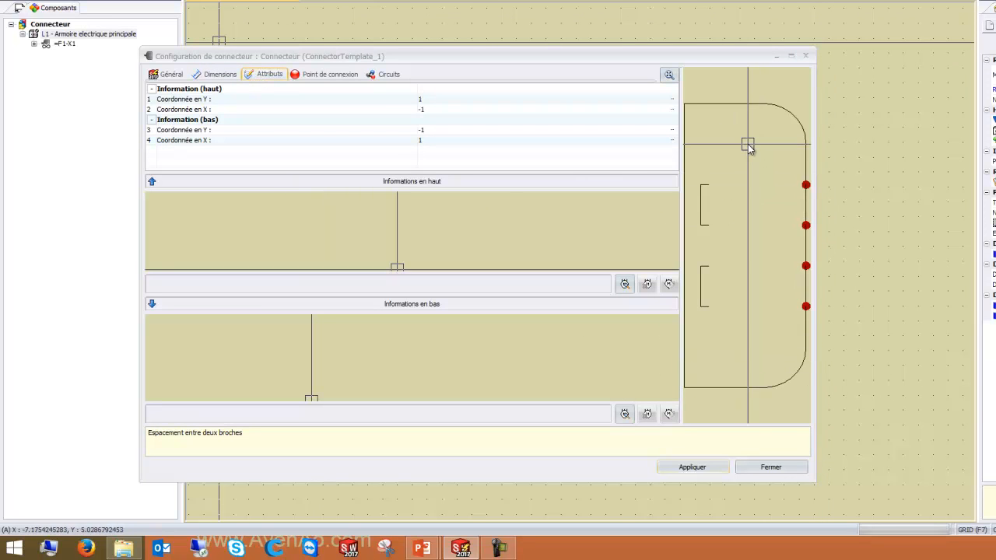
pyautogui.click(625, 286)
pyautogui.moveTo(849, 148); pyautogui.dragTo(860, 362)
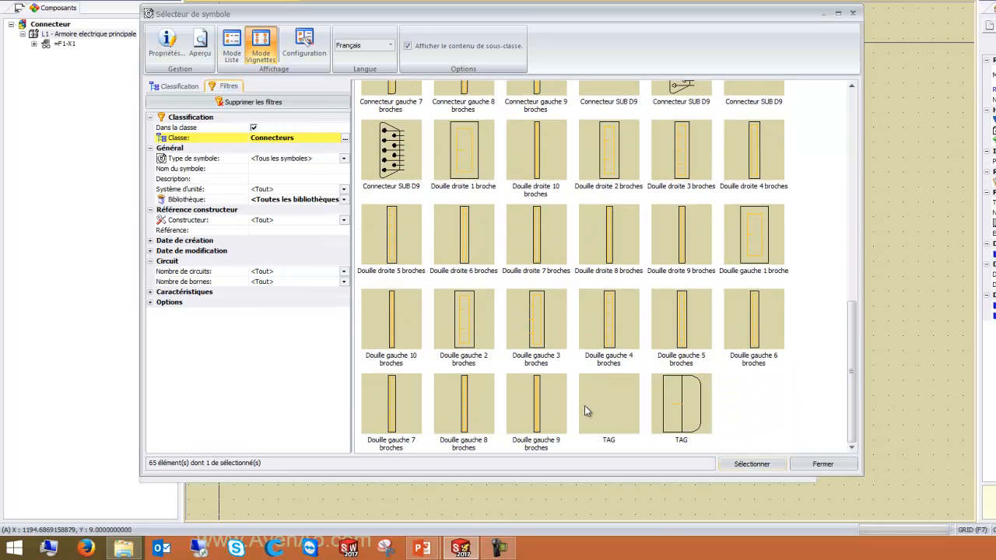
pyautogui.click(610, 419)
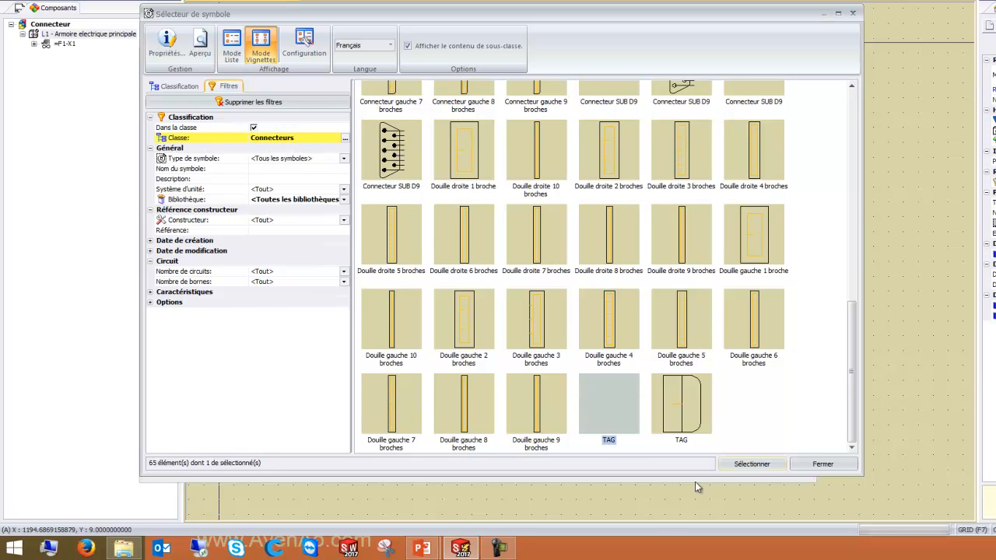
pyautogui.click(752, 464)
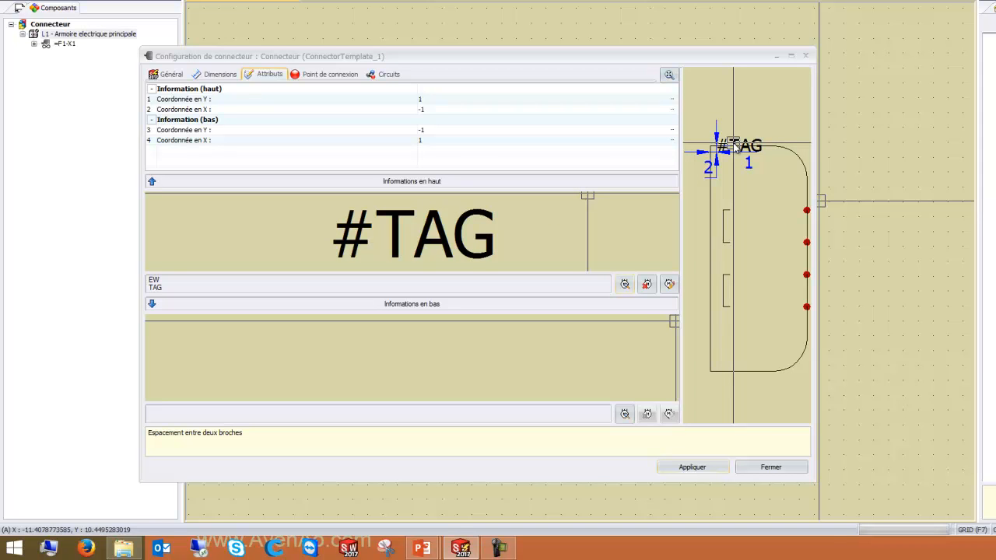
pyautogui.moveTo(338, 53); pyautogui.dragTo(337, 155)
pyautogui.moveTo(340, 75); pyautogui.dragTo(344, 286)
pyautogui.moveTo(347, 167); pyautogui.dragTo(482, 11)
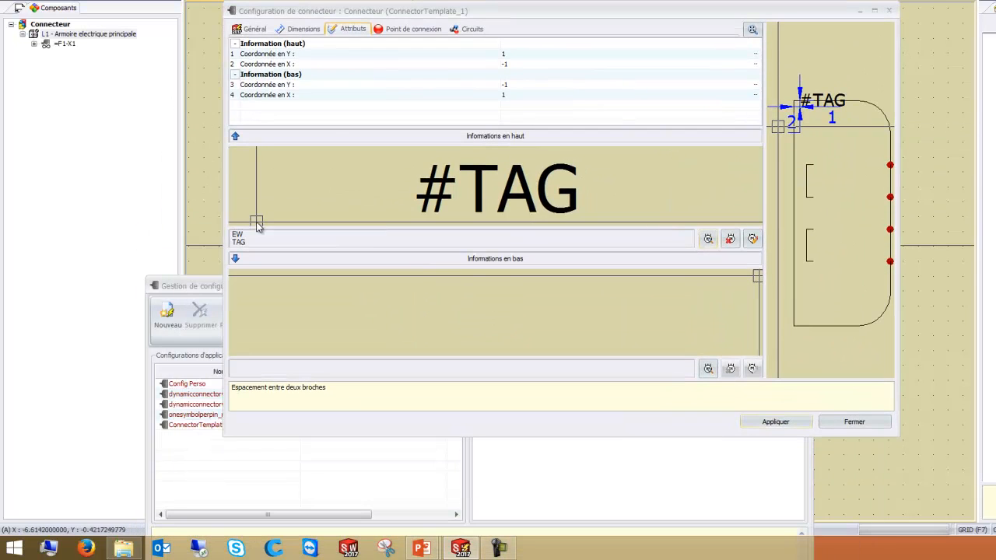
pyautogui.moveTo(209, 287); pyautogui.dragTo(129, 274)
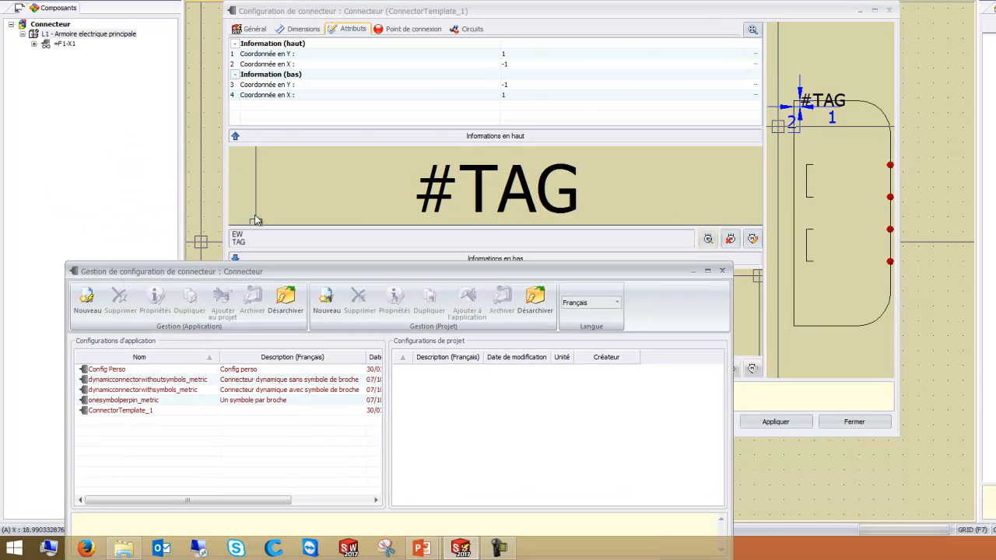
pyautogui.click(652, 14)
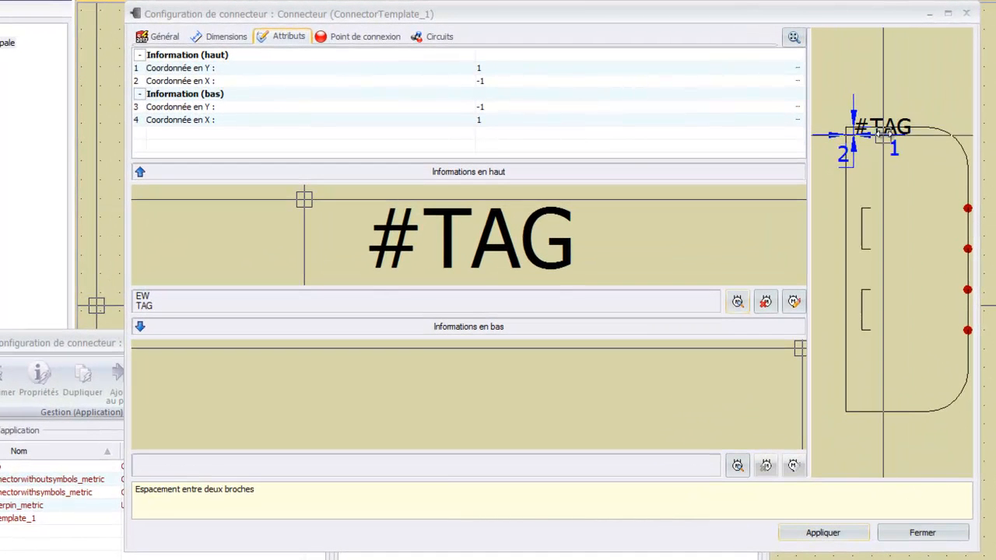
# Reposition the upper information symbol by setting its Coordonnée en X to 1 and its Coordonnée en Y to -1.
pyautogui.click(530, 68)
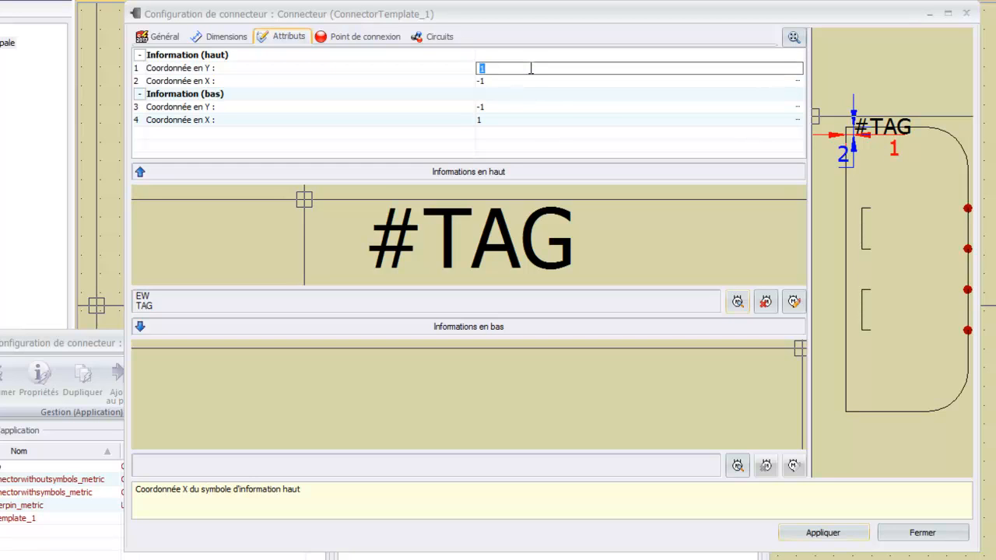
pyautogui.click(502, 84)
pyautogui.click(500, 73)
pyautogui.click(501, 78)
pyautogui.click(494, 71)
pyautogui.click(498, 83)
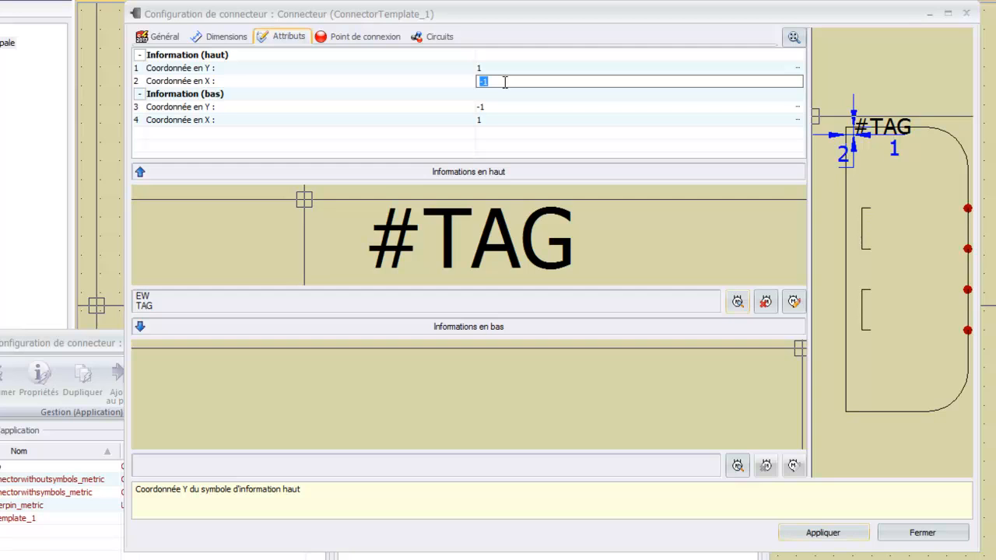
pyautogui.write('1')
pyautogui.press('Return')
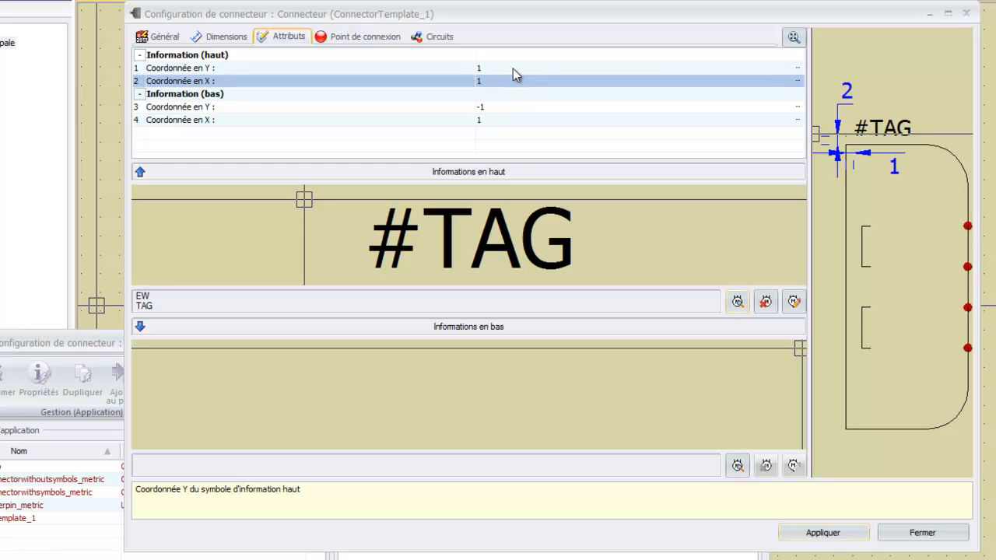
pyautogui.click(506, 70)
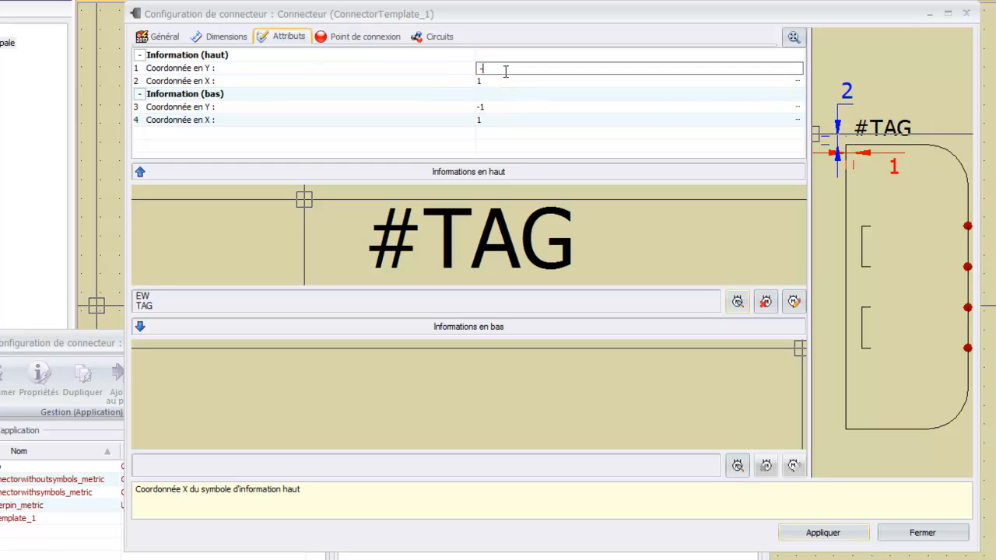
pyautogui.write('-1')
pyautogui.press('Return')
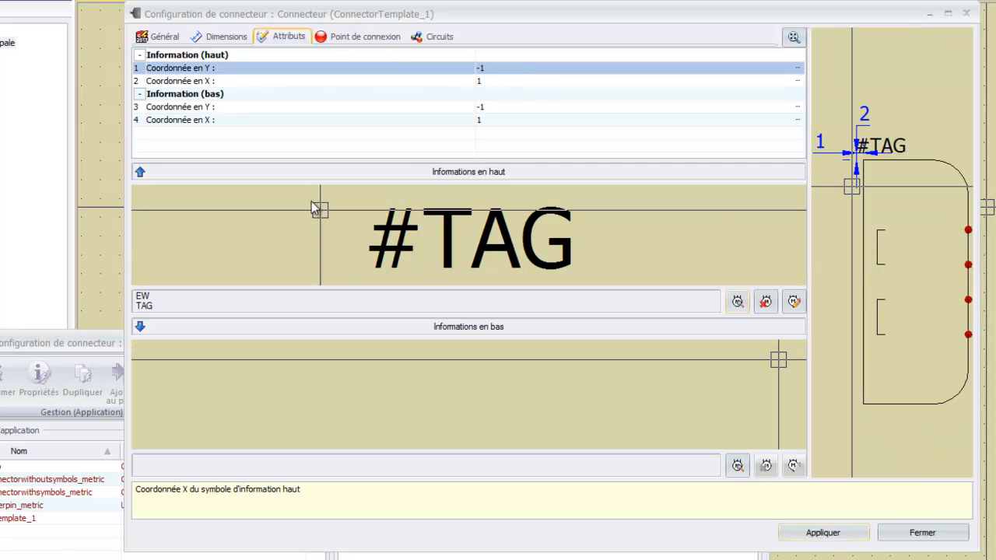
# Review the connection point setting and the symbols assigned to the default, auxiliary pin and female power pin circuit types.
pyautogui.click(341, 38)
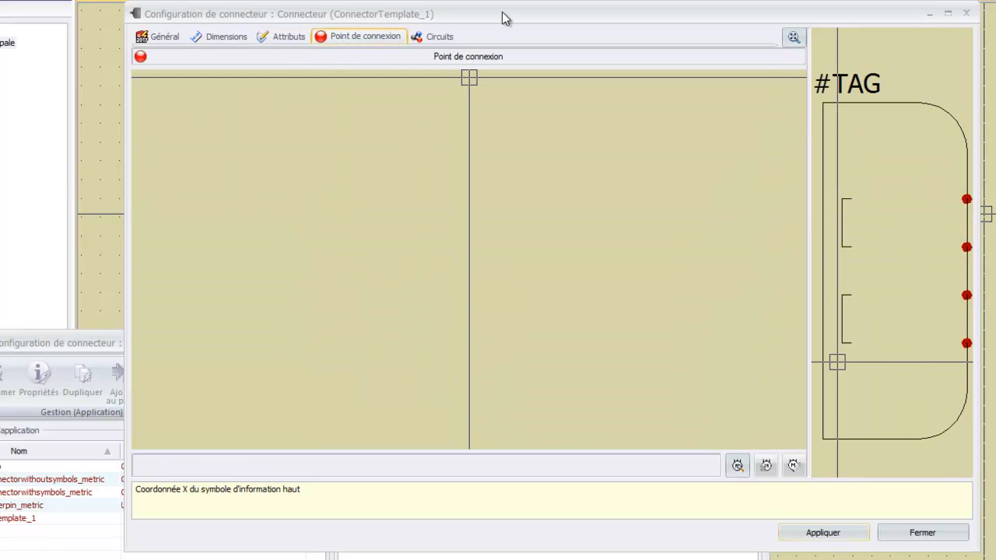
pyautogui.click(435, 41)
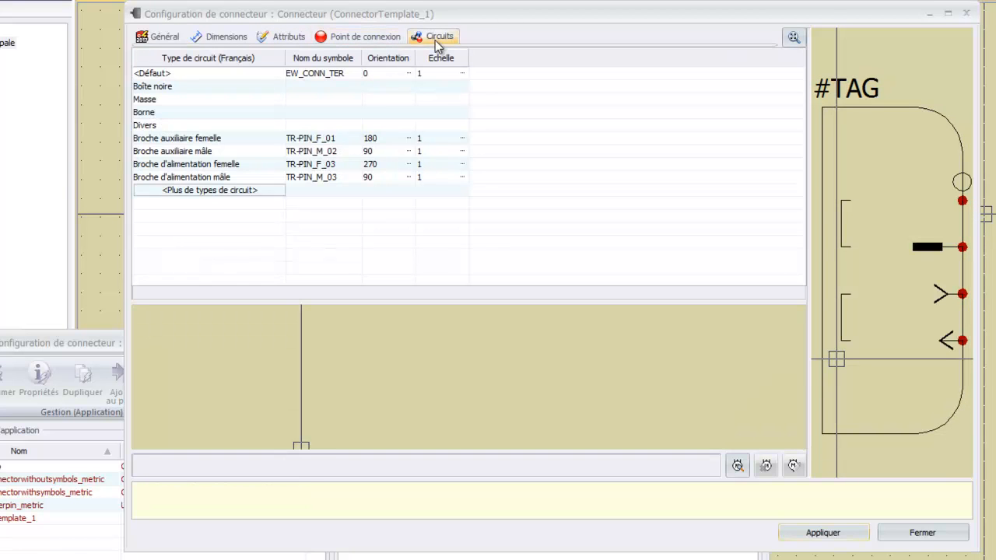
pyautogui.moveTo(542, 16); pyautogui.dragTo(436, 24)
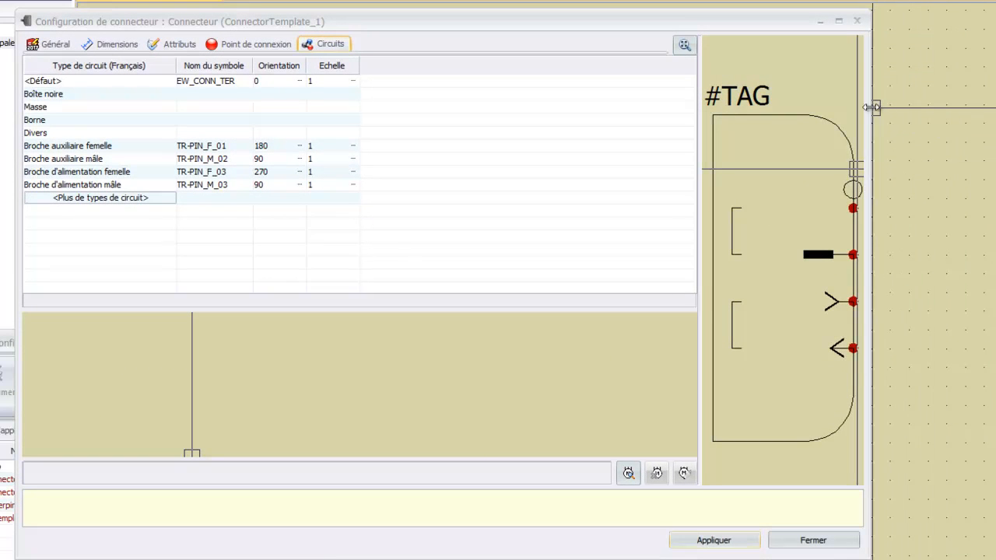
pyautogui.moveTo(870, 107); pyautogui.dragTo(922, 107)
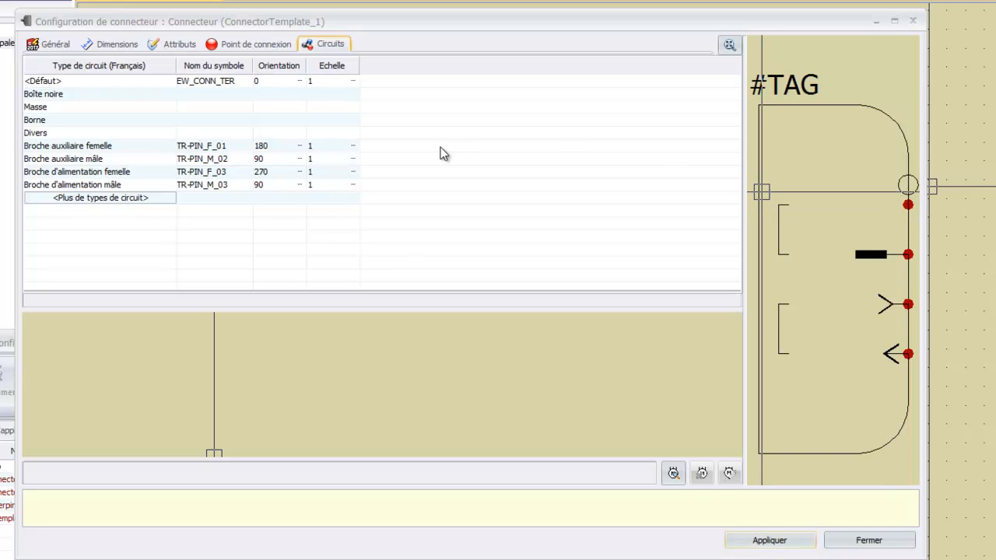
pyautogui.click(201, 81)
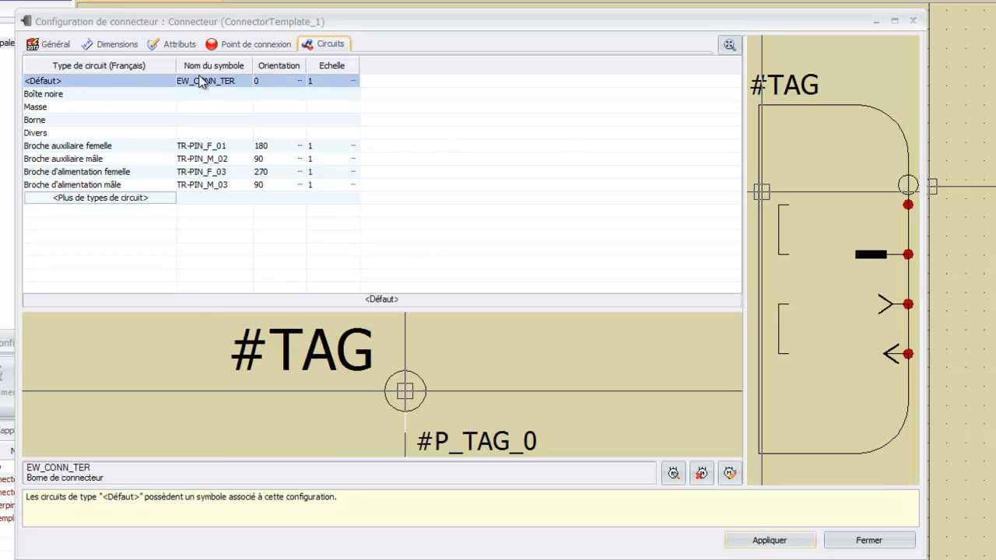
pyautogui.click(227, 147)
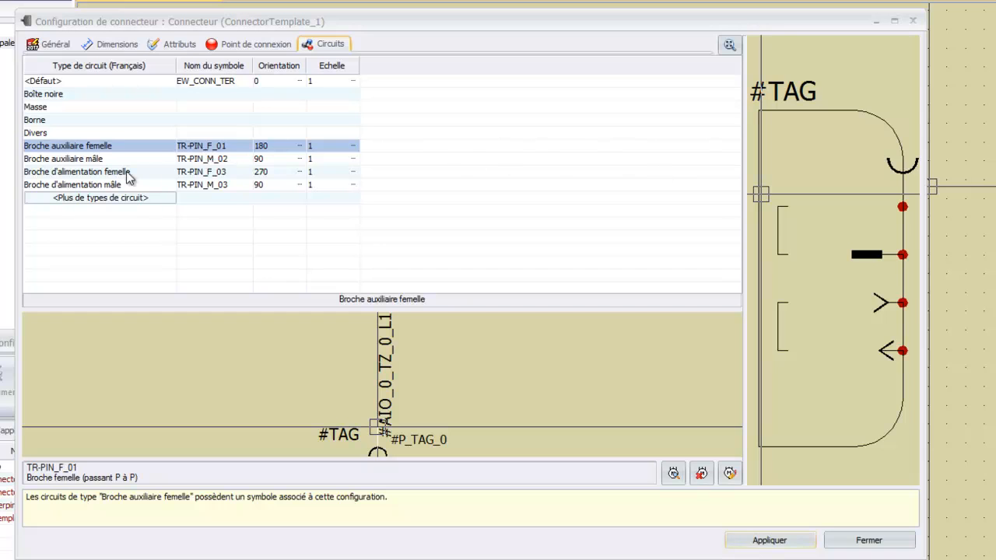
pyautogui.click(213, 159)
pyautogui.click(212, 171)
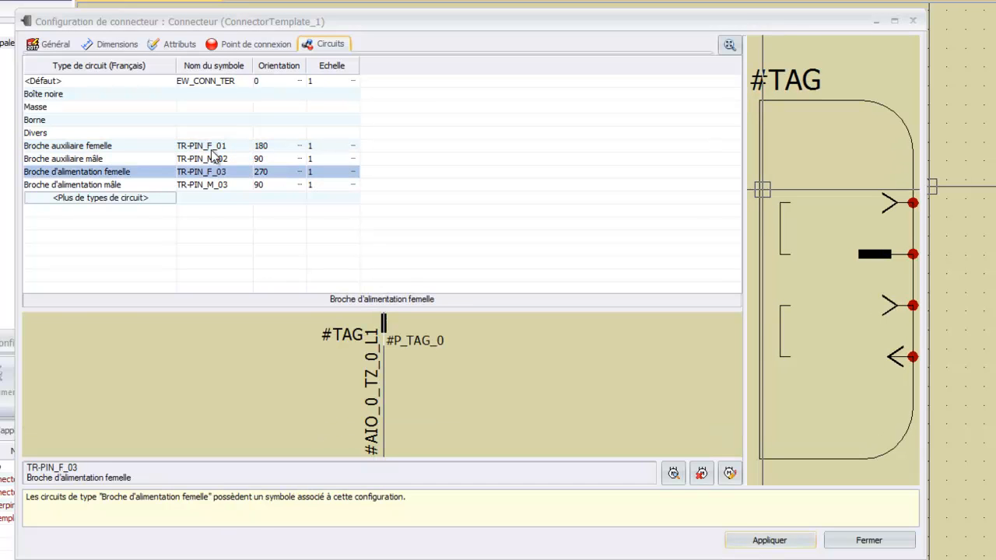
# Test an orientation of 90 for the Broche auxiliaire femelle symbol and set its orientation to -90.
pyautogui.click(280, 146)
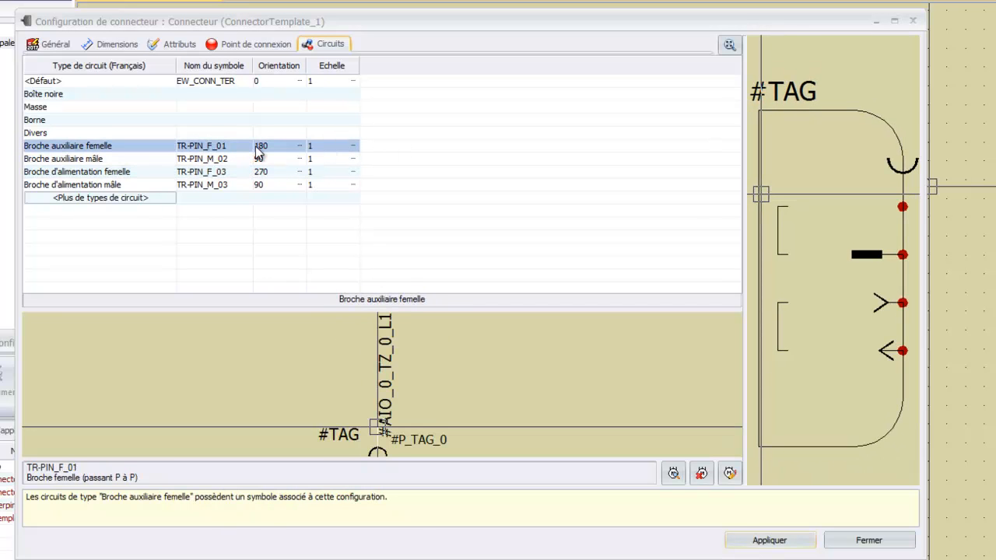
pyautogui.click(267, 145)
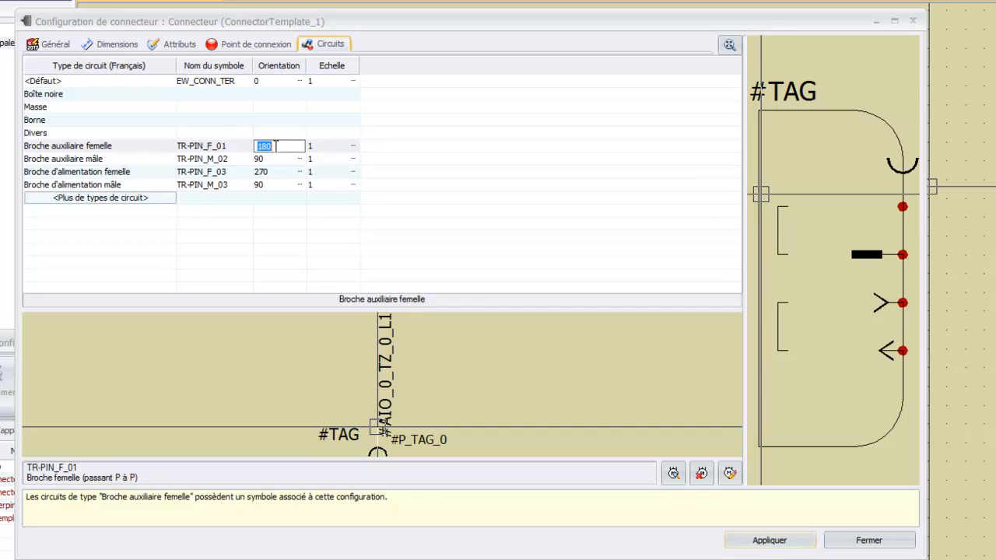
pyautogui.write('90')
pyautogui.press('Return')
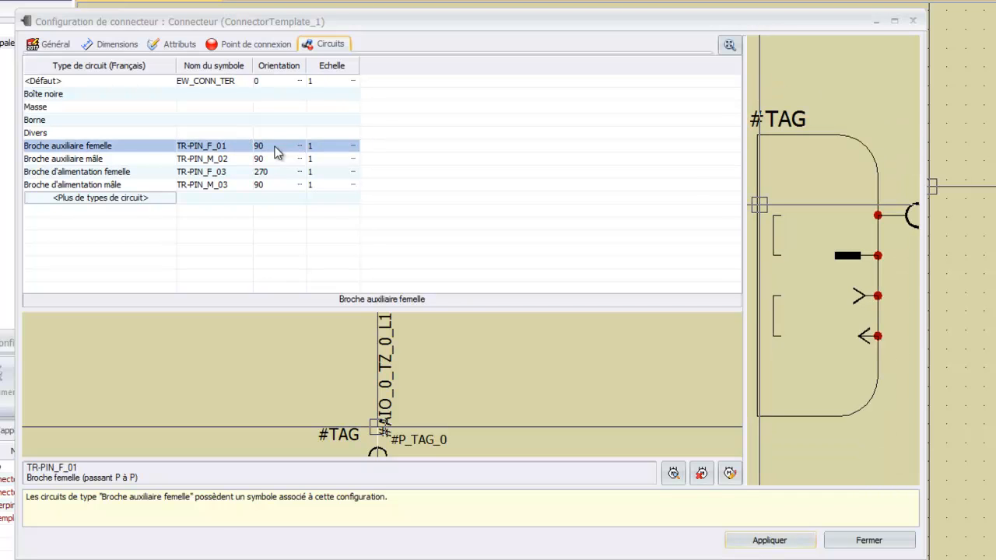
pyautogui.click(275, 146)
pyautogui.write('-90')
pyautogui.press('Return')
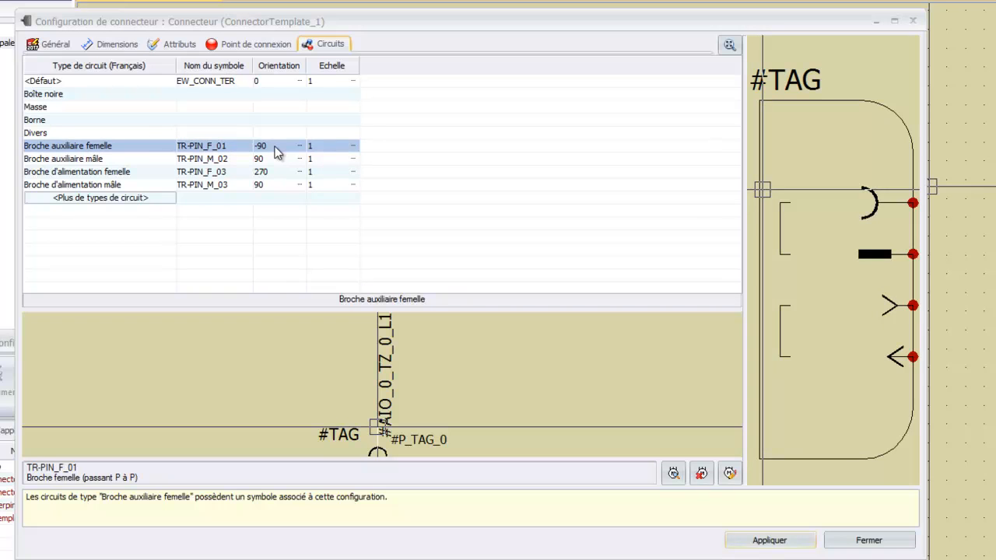
# Compare in the preview how the male and female auxiliary and power pin symbols are drawn on the connector.
pyautogui.click(209, 159)
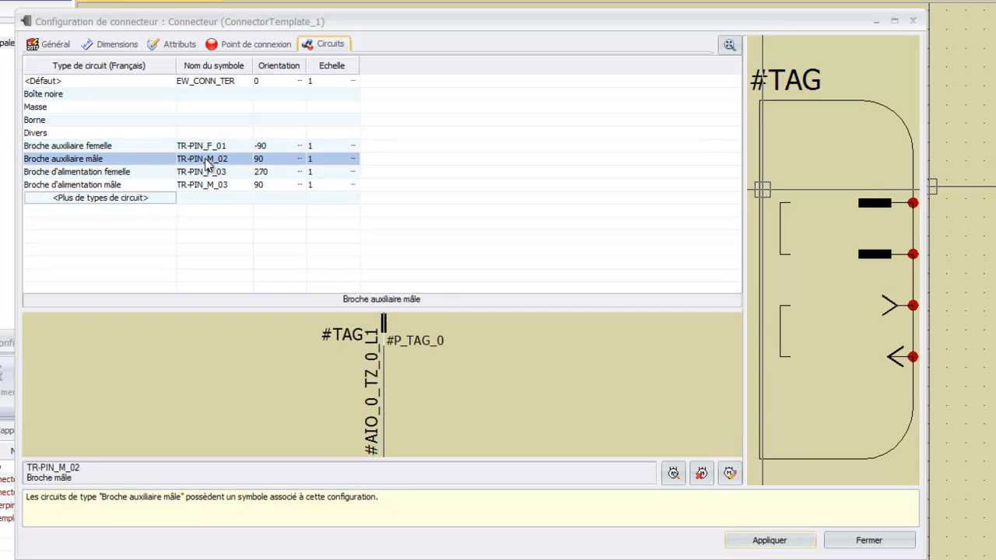
pyautogui.click(209, 172)
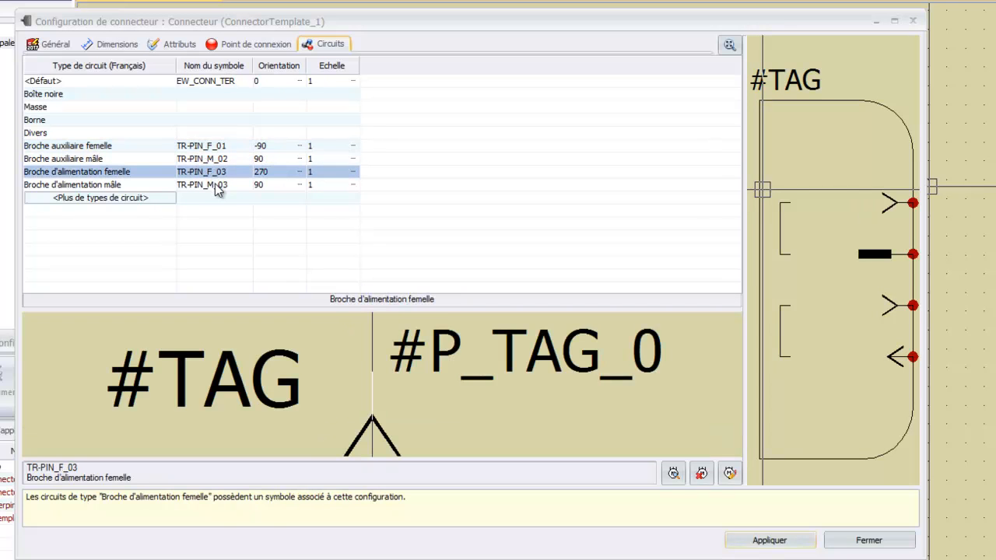
pyautogui.click(215, 184)
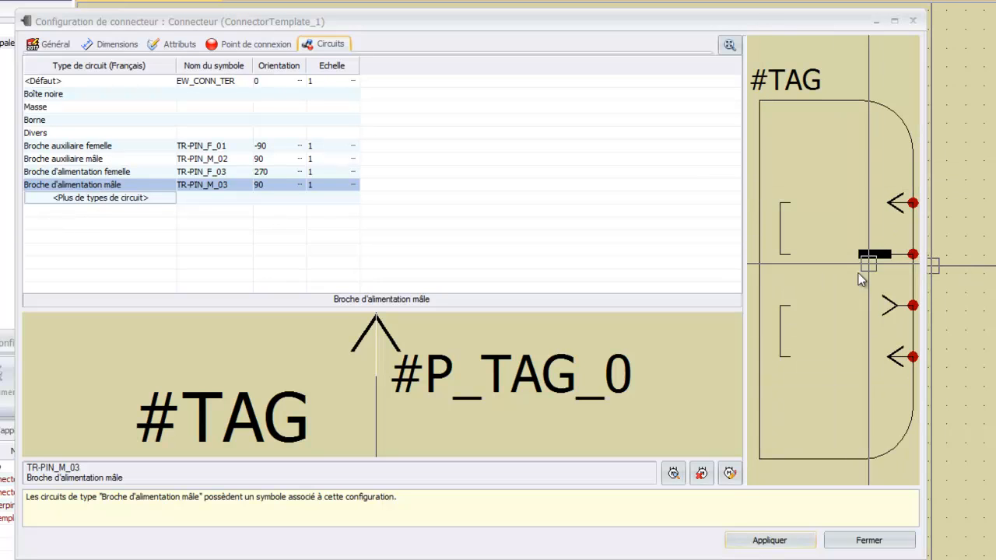
pyautogui.click(217, 174)
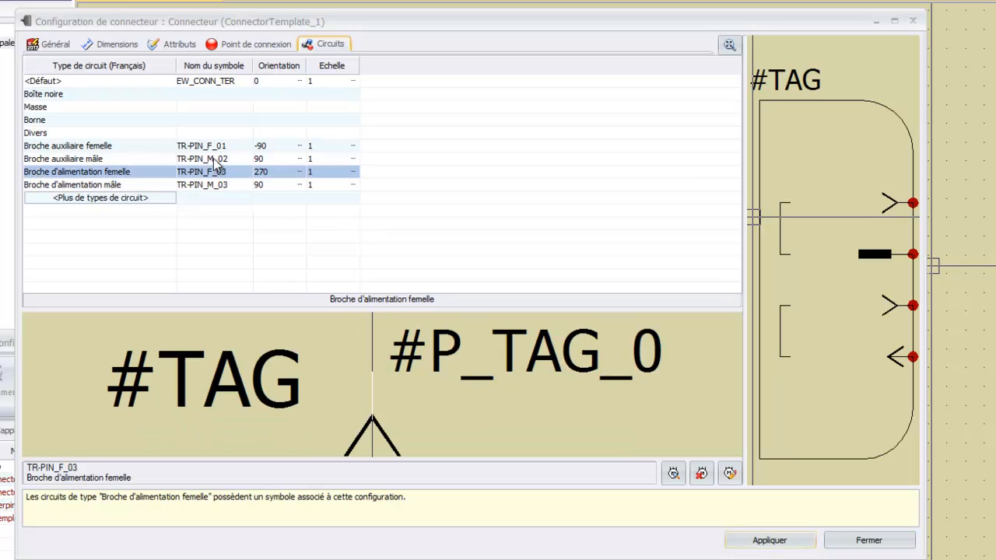
pyautogui.click(214, 160)
pyautogui.click(209, 148)
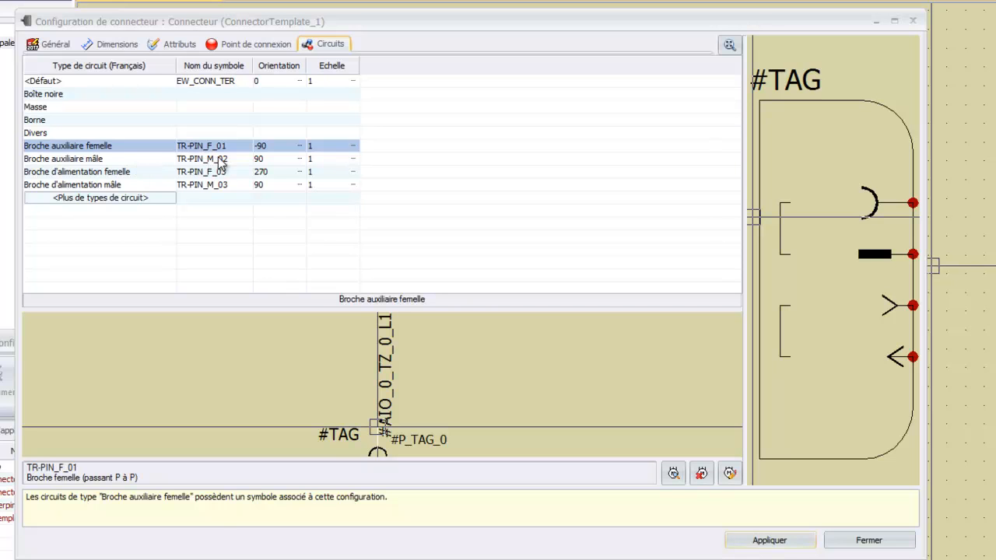
pyautogui.click(221, 162)
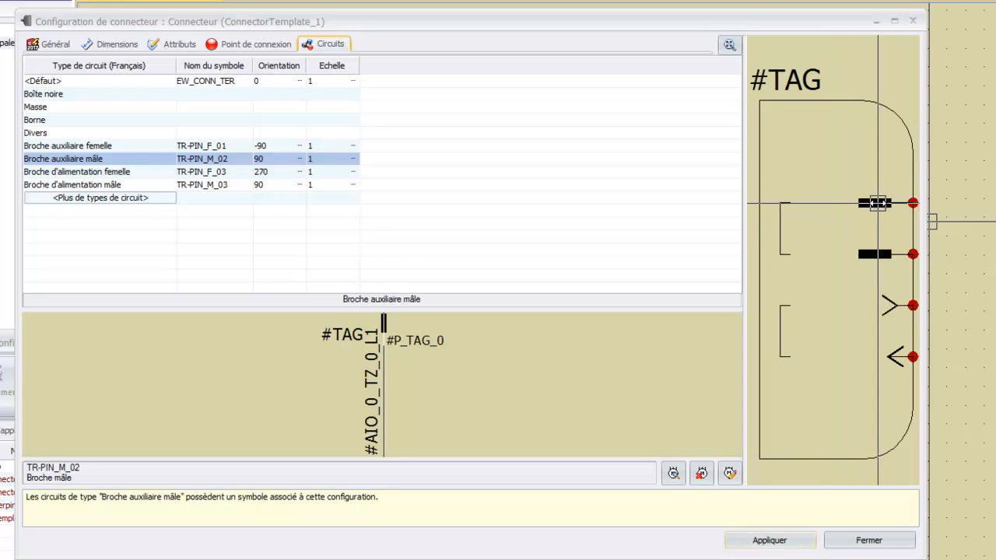
pyautogui.click(220, 148)
pyautogui.click(220, 160)
pyautogui.click(220, 173)
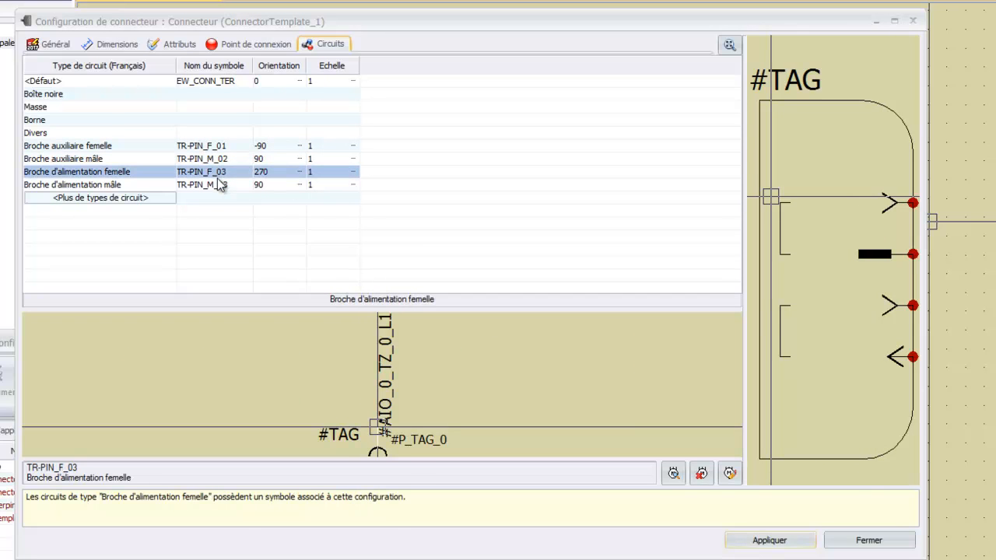
# Recheck the preview symbols of the male and female power pins against those of the auxiliary pins.
pyautogui.click(215, 184)
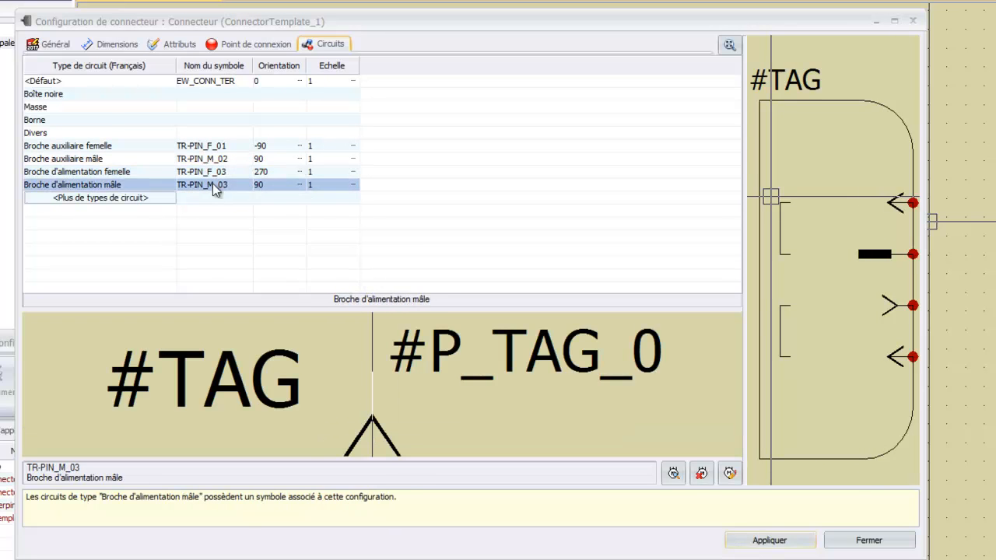
pyautogui.click(209, 172)
pyautogui.click(207, 185)
pyautogui.click(208, 172)
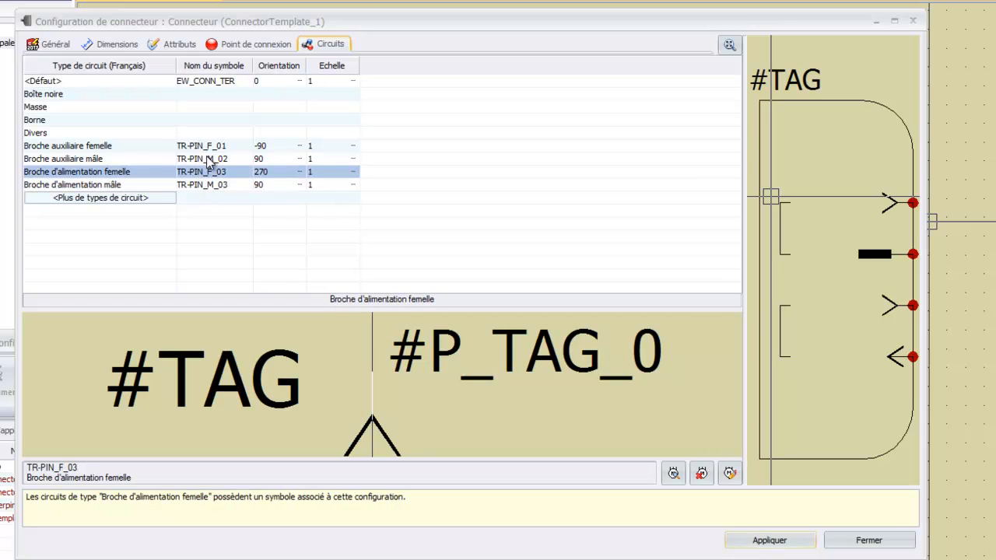
pyautogui.click(210, 160)
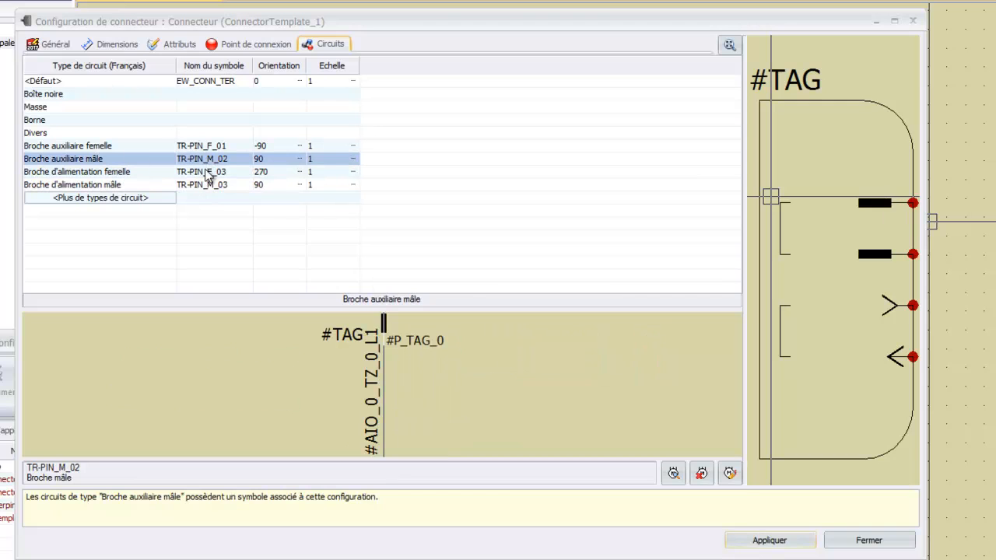
pyautogui.click(206, 173)
pyautogui.click(206, 185)
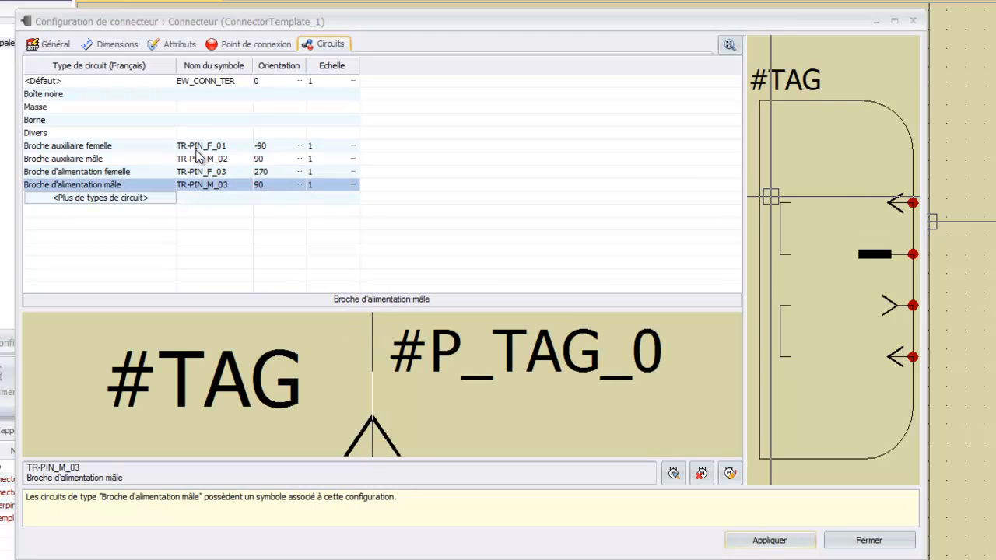
pyautogui.click(205, 159)
pyautogui.click(201, 147)
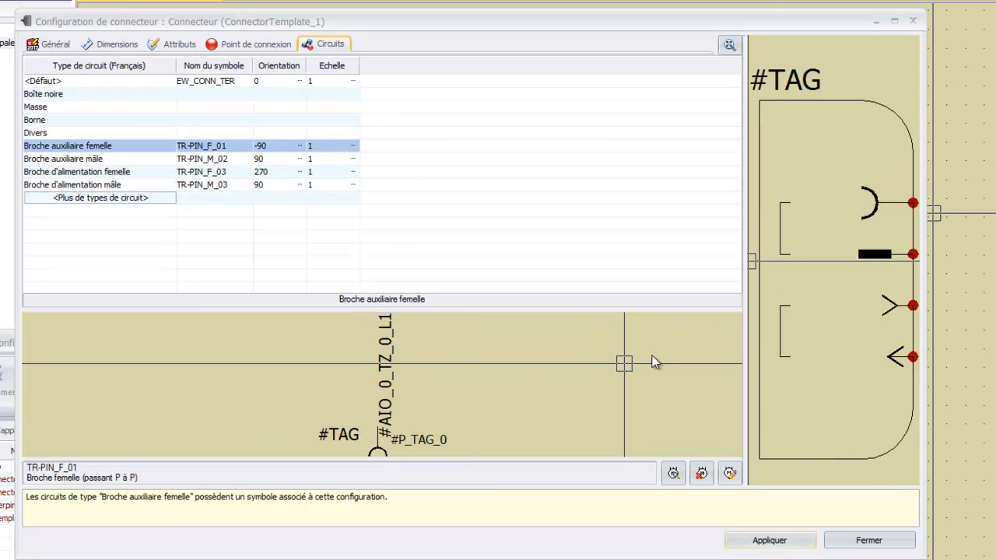
# Apply the circuit symbol settings, close the connector configuration and move the configuration manager window into clear view.
pyautogui.click(780, 541)
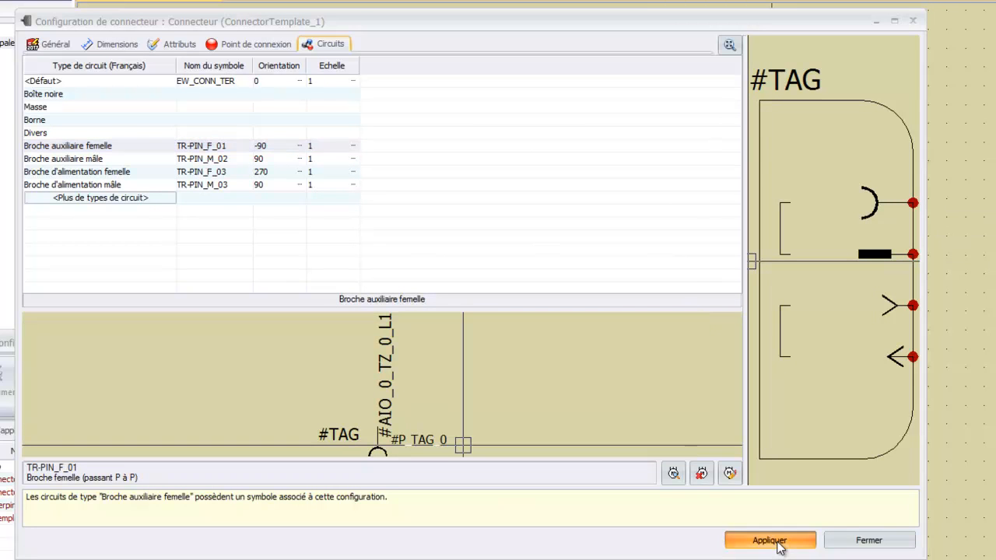
pyautogui.click(887, 544)
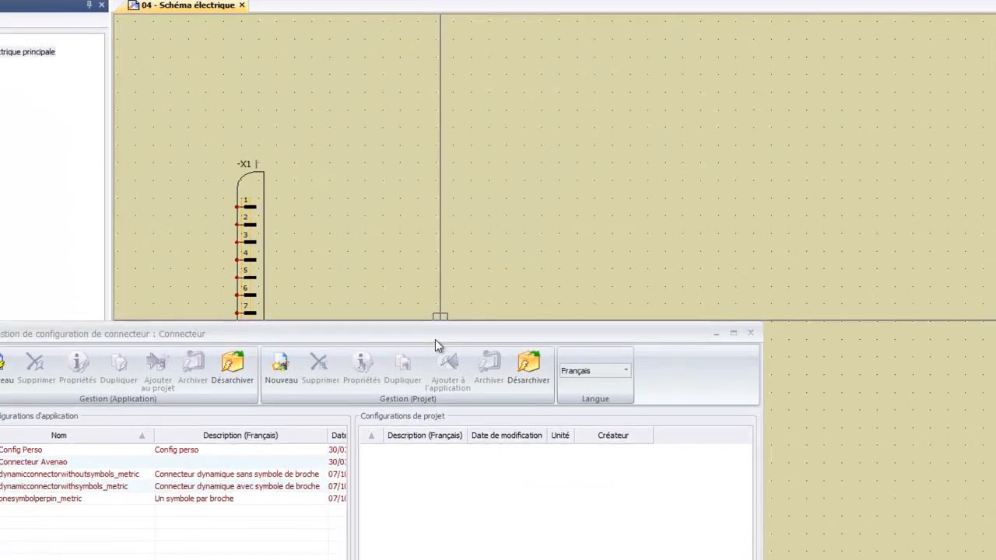
pyautogui.moveTo(388, 314); pyautogui.dragTo(420, 272)
pyautogui.moveTo(493, 282); pyautogui.dragTo(536, 77)
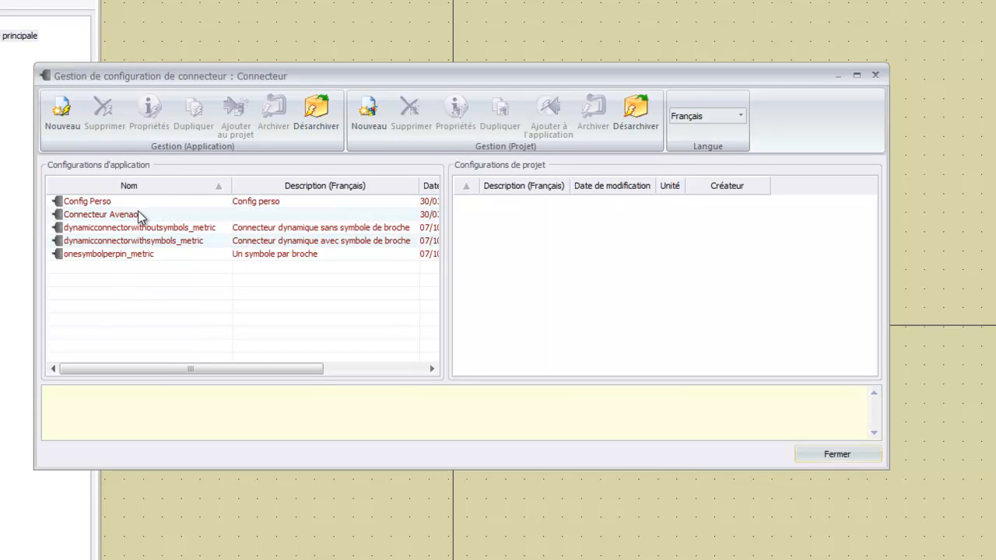
# Move the description Connecteur Avenao from the English to the French description in the Connecteur Avenao configuration properties and apply it.
pyautogui.click(117, 215)
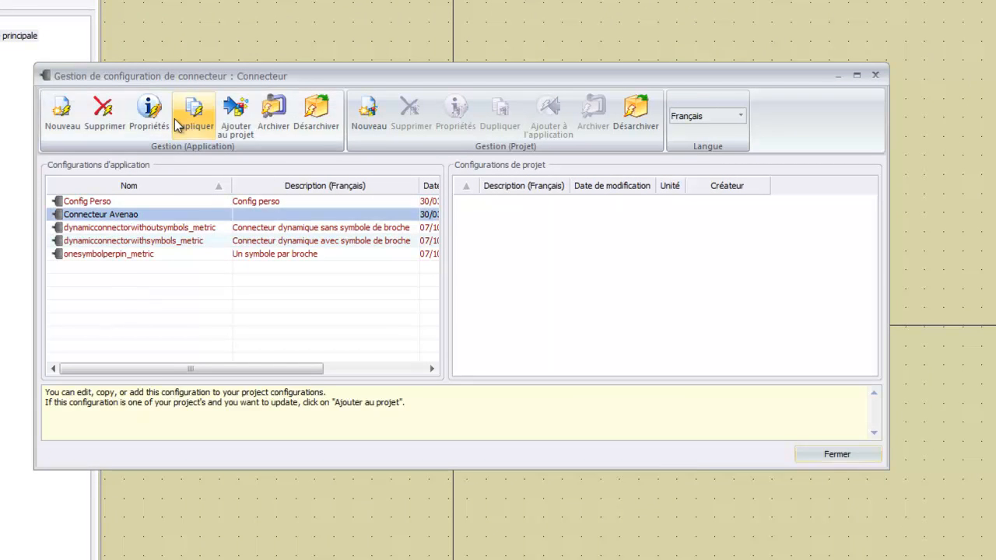
pyautogui.click(150, 110)
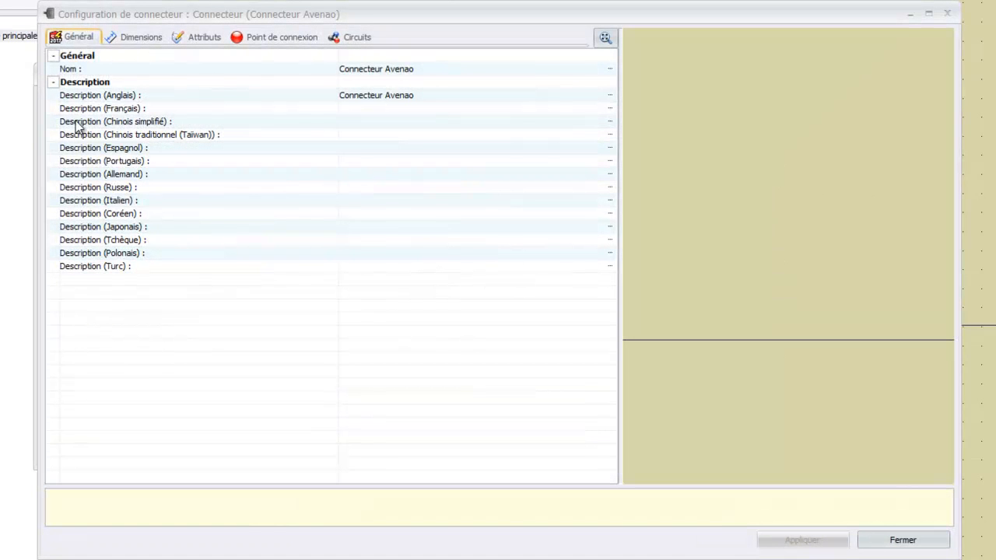
pyautogui.click(420, 107)
pyautogui.click(420, 95)
pyautogui.hotkey('ctrl', 'c')
pyautogui.rightClick(403, 93)
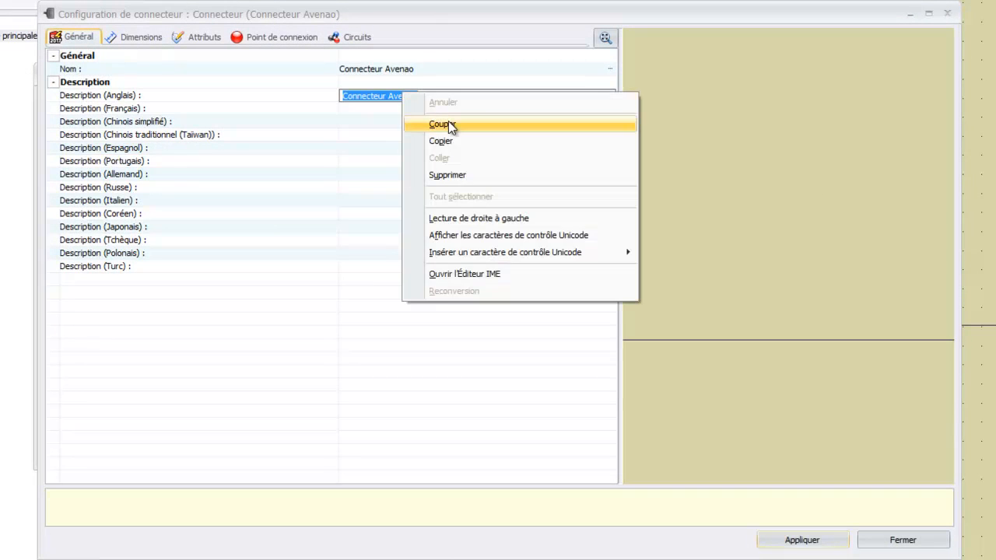
pyautogui.click(442, 124)
pyautogui.click(362, 110)
pyautogui.rightClick(362, 109)
pyautogui.click(415, 179)
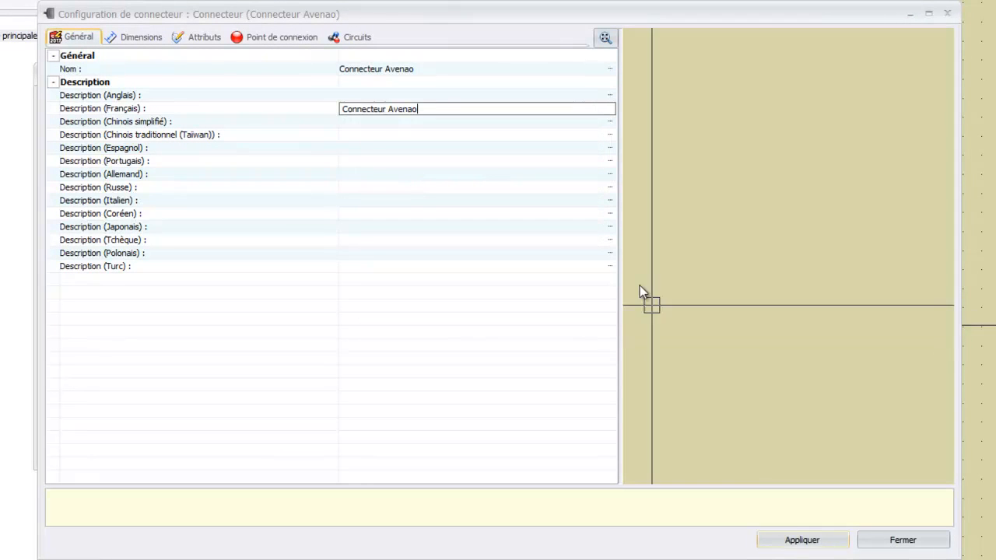
pyautogui.click(811, 544)
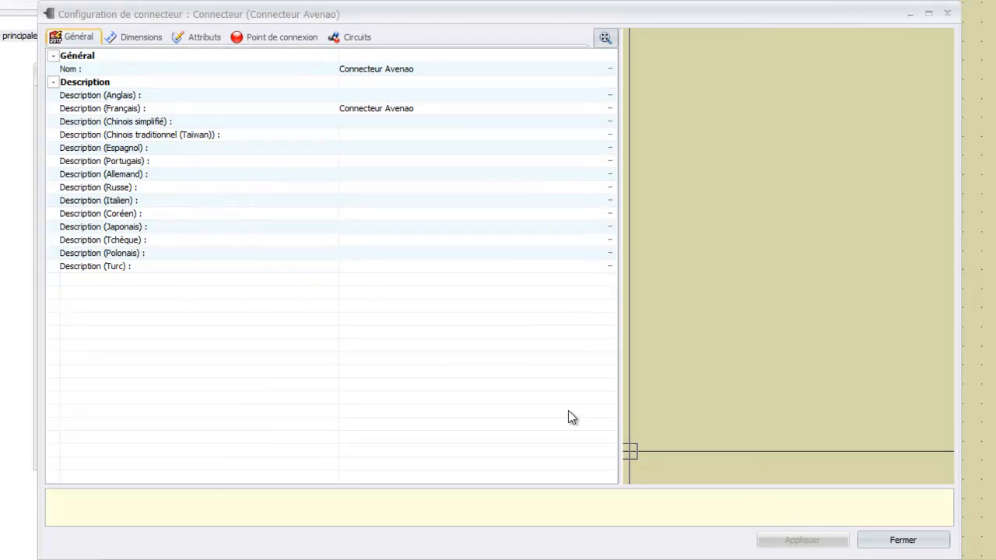
# Close the configuration properties and the connector configuration manager.
pyautogui.click(919, 540)
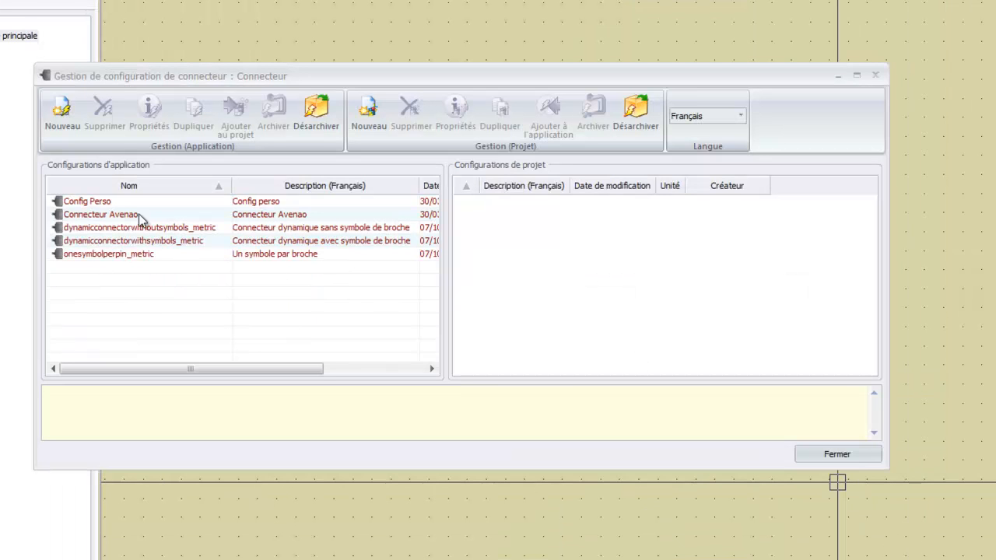
pyautogui.click(102, 216)
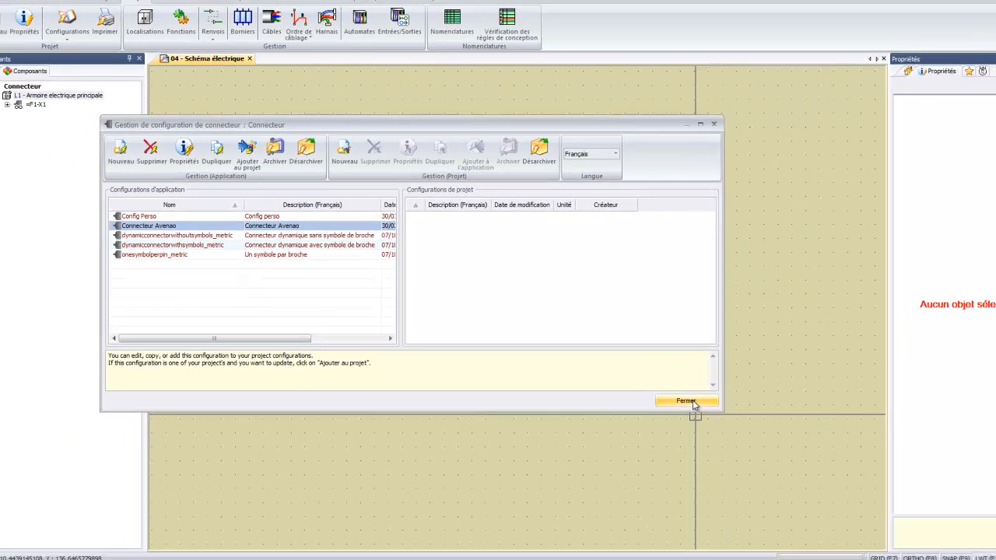
pyautogui.click(838, 453)
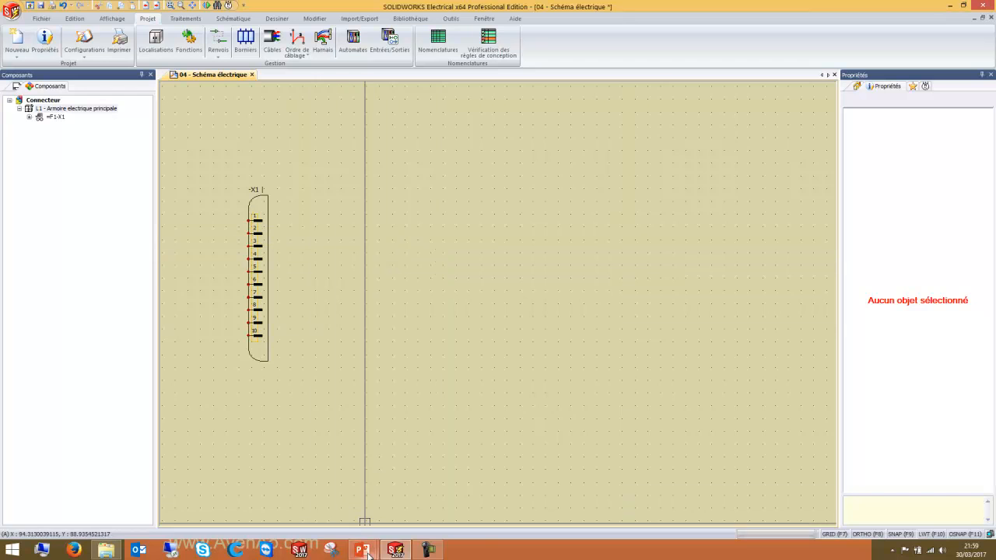
pyautogui.moveTo(369, 554)
pyautogui.click(411, 467)
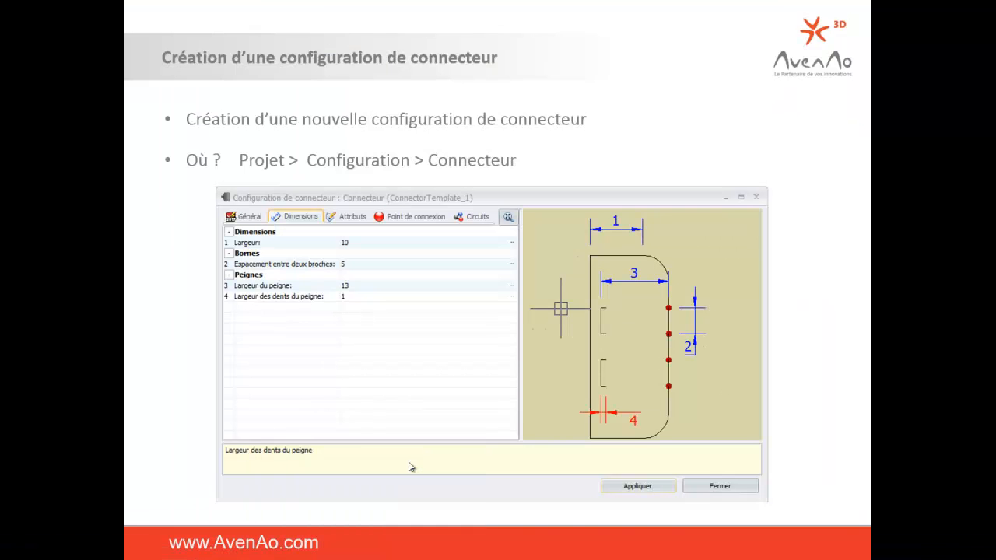
pyautogui.click(411, 317)
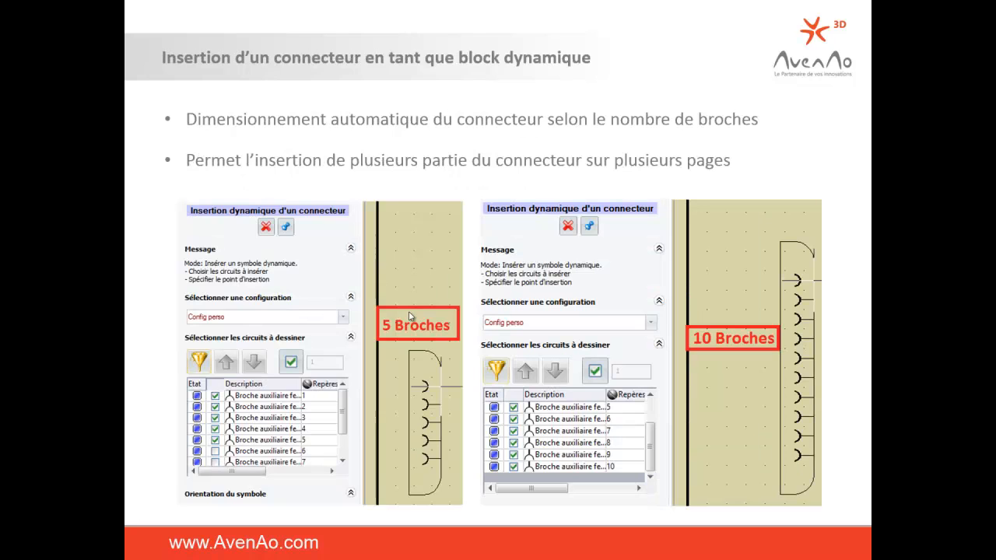
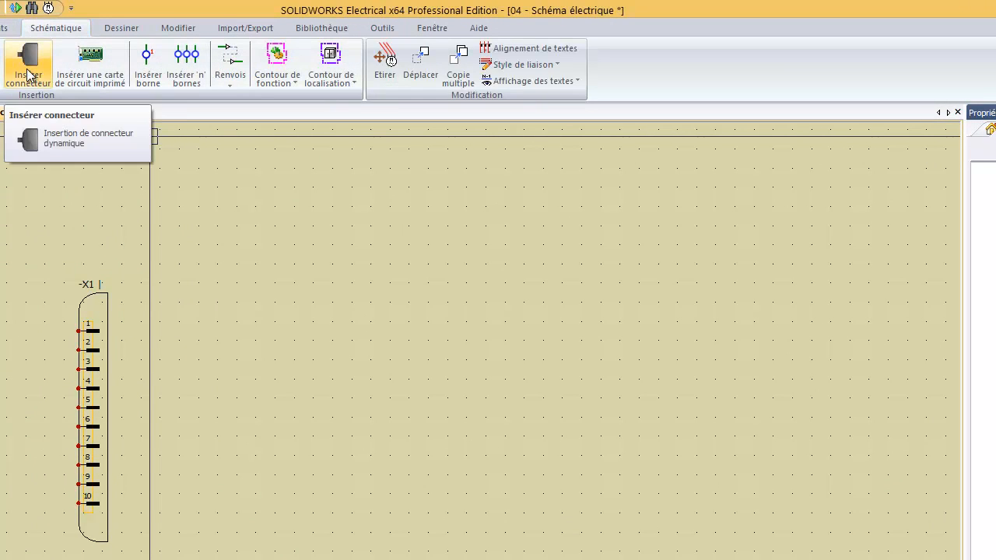
pyautogui.click(28, 70)
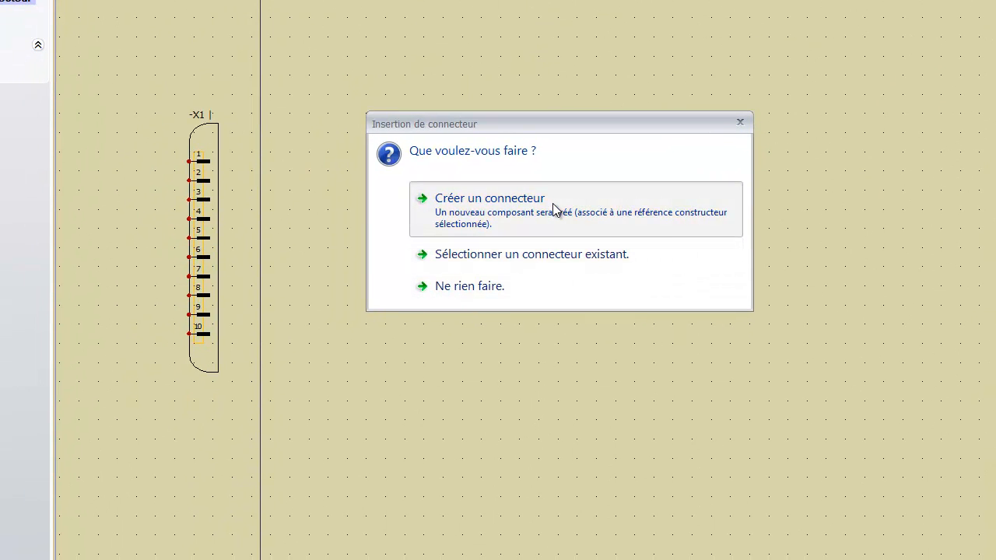
pyautogui.click(572, 255)
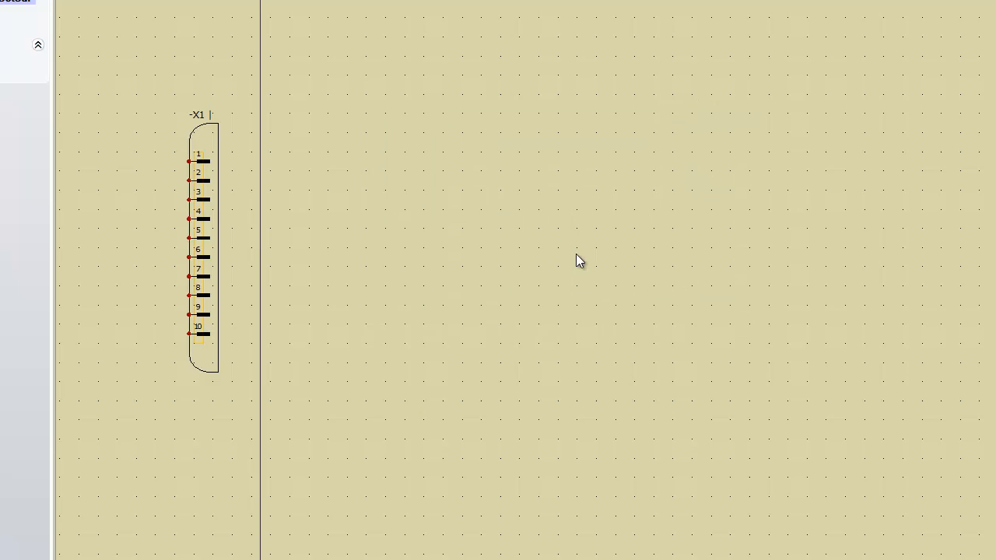
pyautogui.click(318, 91)
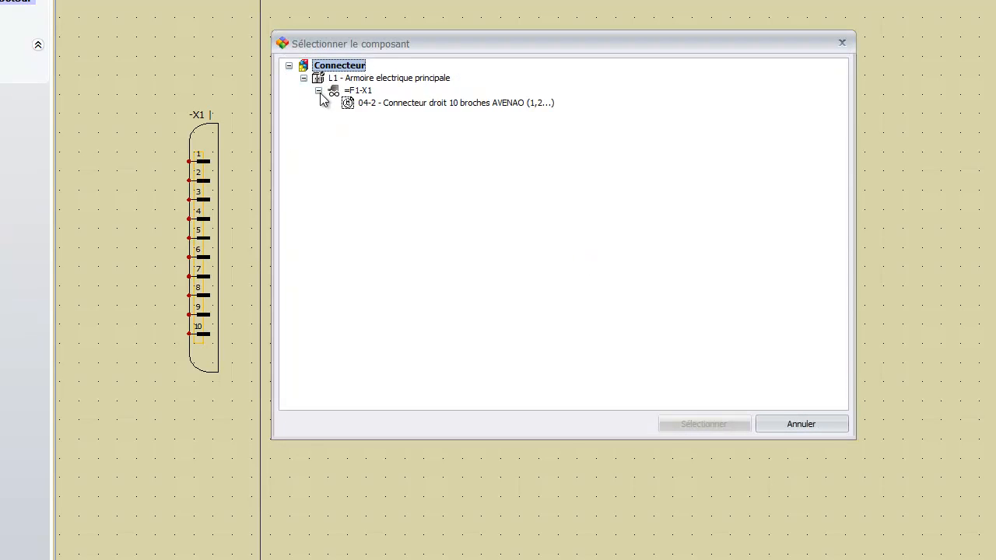
pyautogui.click(319, 91)
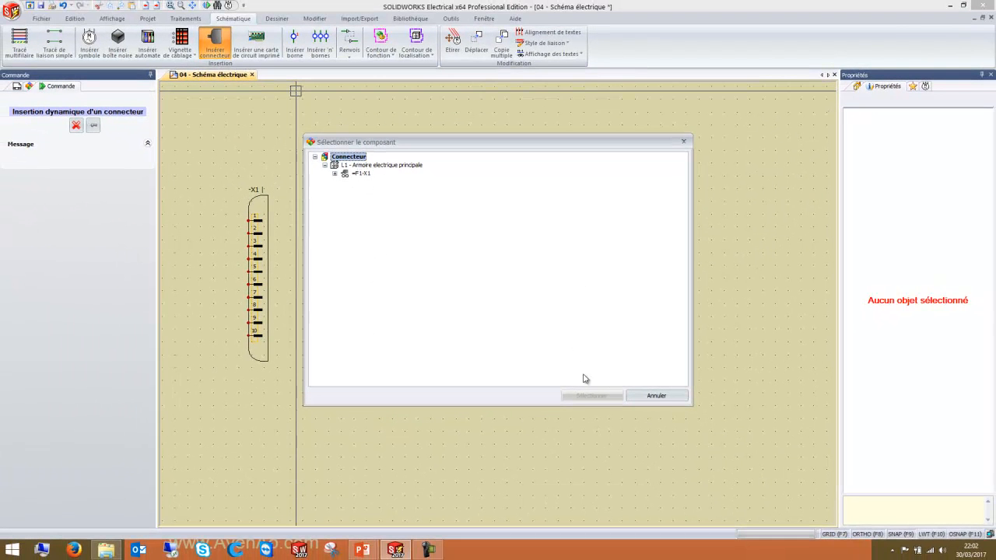
pyautogui.click(657, 395)
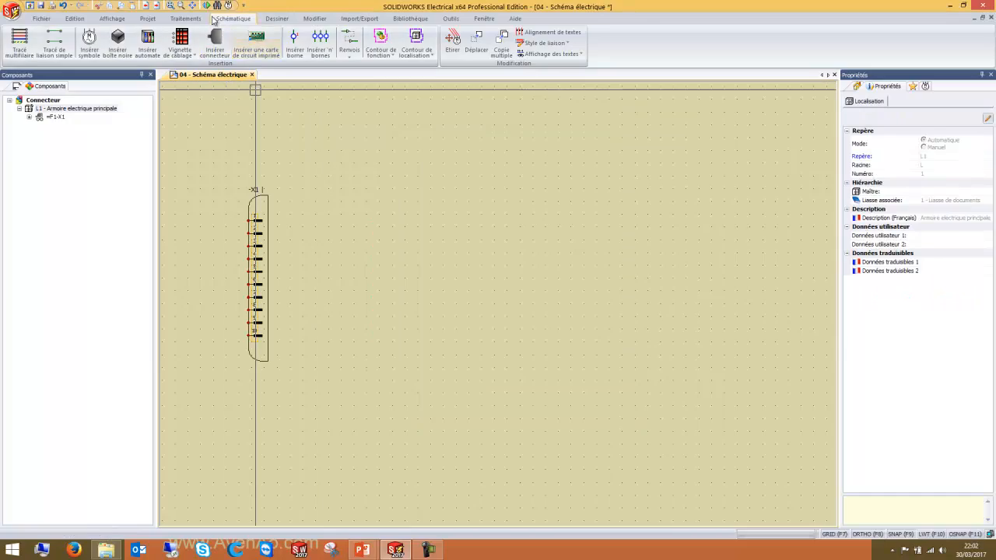
# Try to create a new connector component with the AVENAO manufacturer reference Connecteur AVENAO 10 Broches Femelle.
pyautogui.click(218, 44)
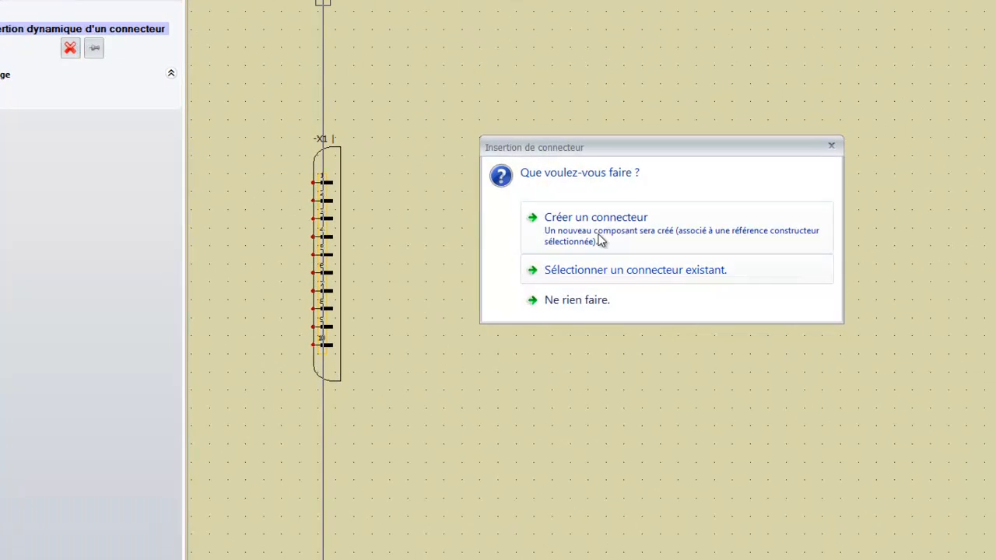
pyautogui.click(598, 235)
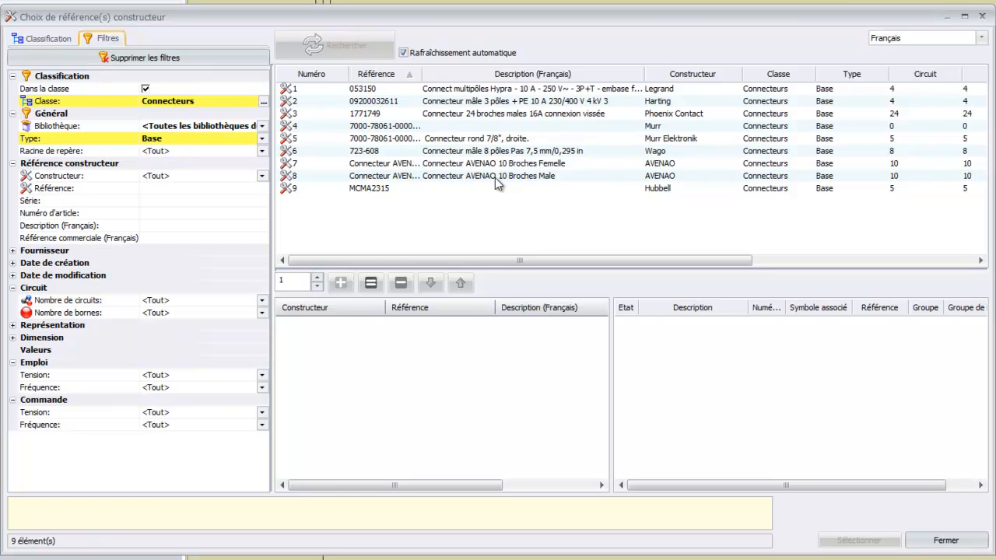
pyautogui.click(532, 167)
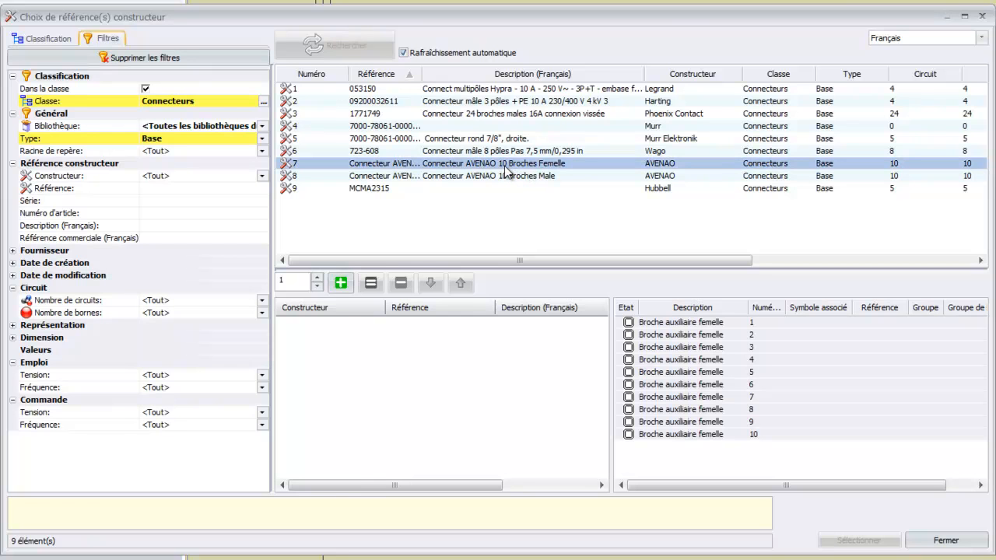
pyautogui.click(339, 285)
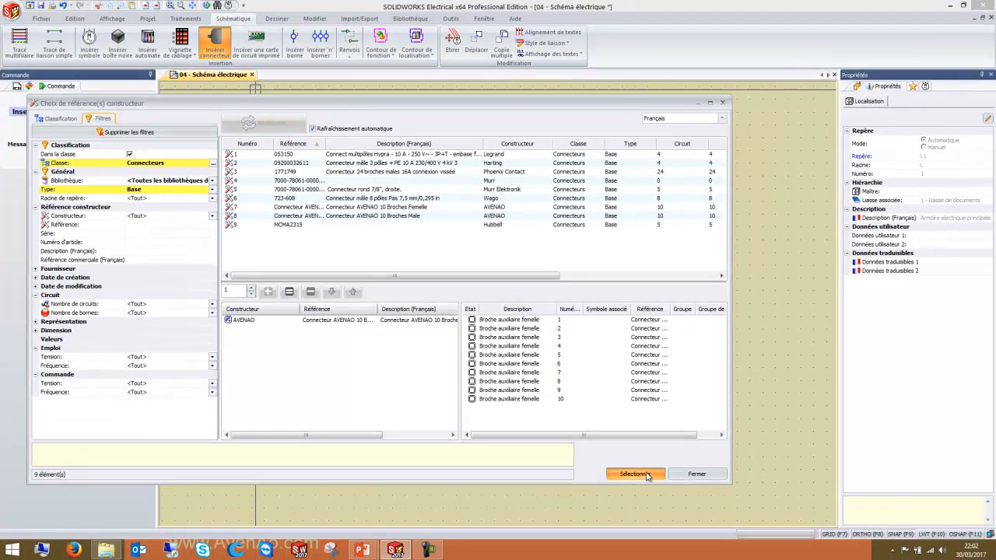
pyautogui.click(634, 474)
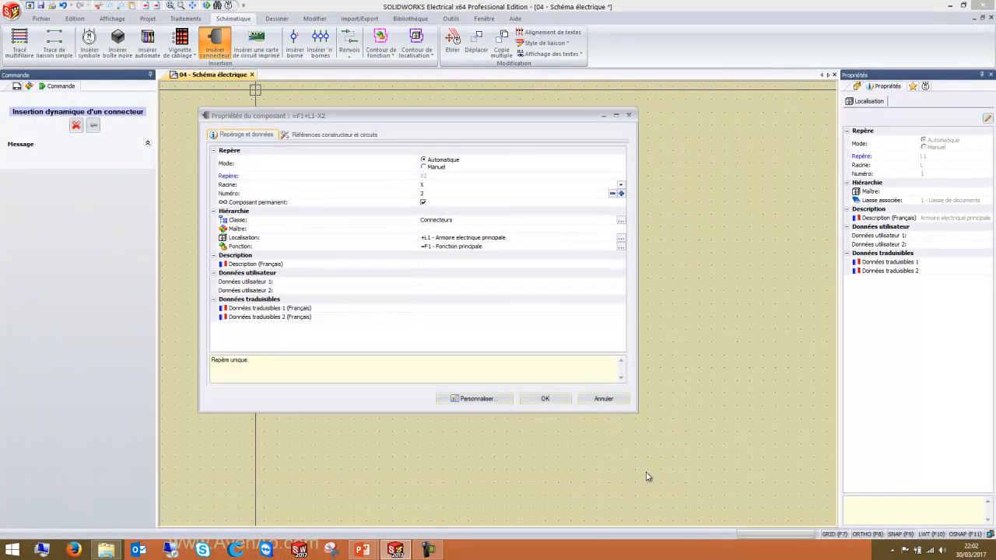
pyautogui.click(604, 398)
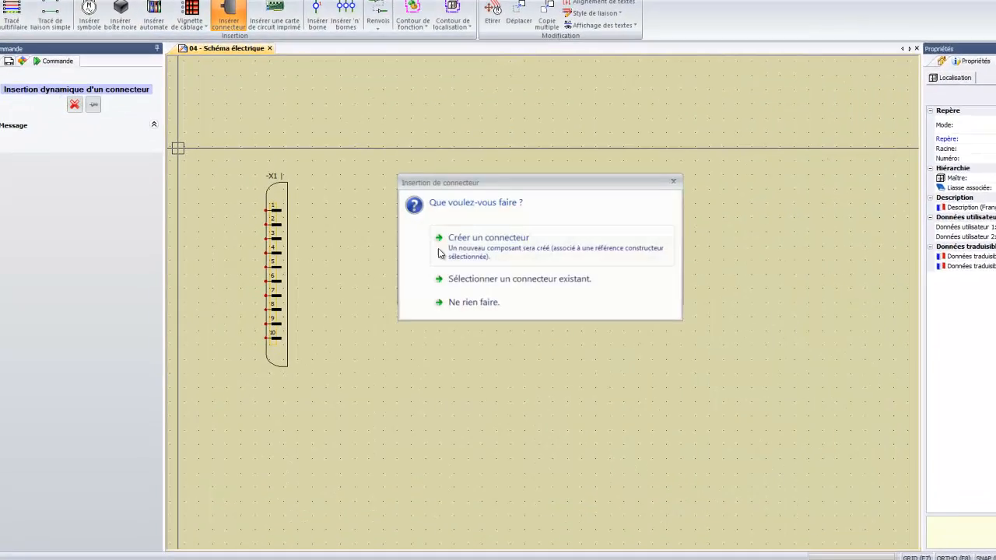
# Choose to create a new connector component for the dynamic connector insertion.
pyautogui.click(498, 240)
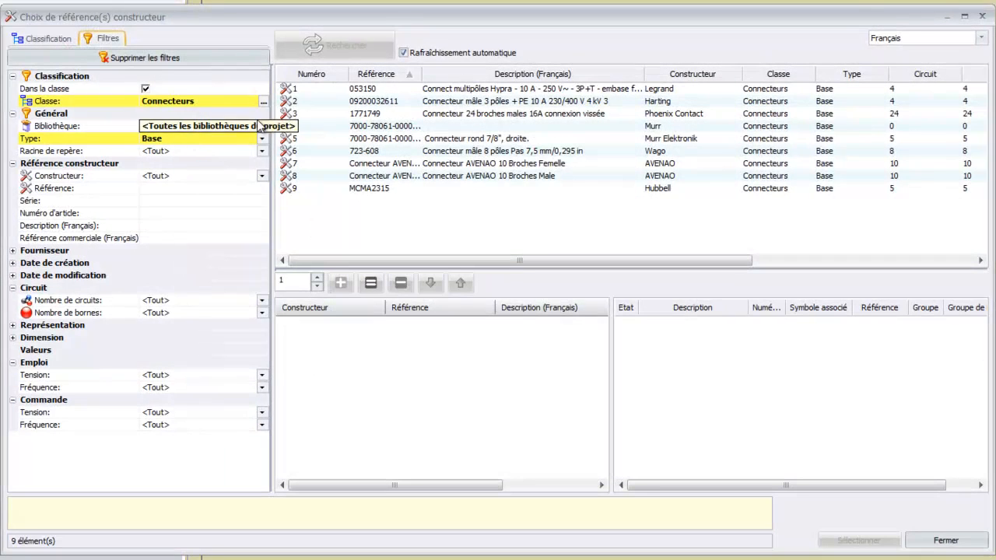
# Turn off automatic refresh of the reference list and search the manufacturer references in the class Condensateurs.
pyautogui.click(403, 52)
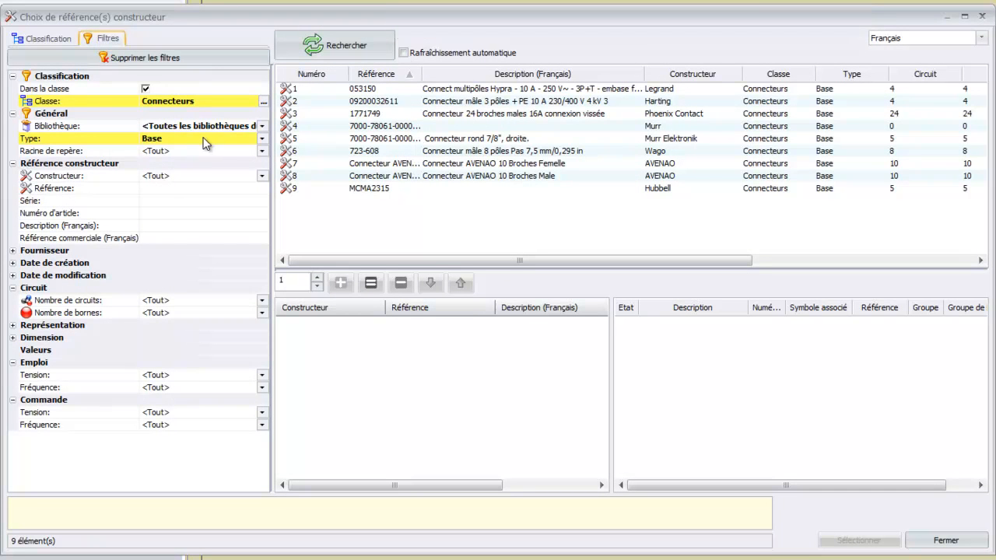
pyautogui.click(219, 100)
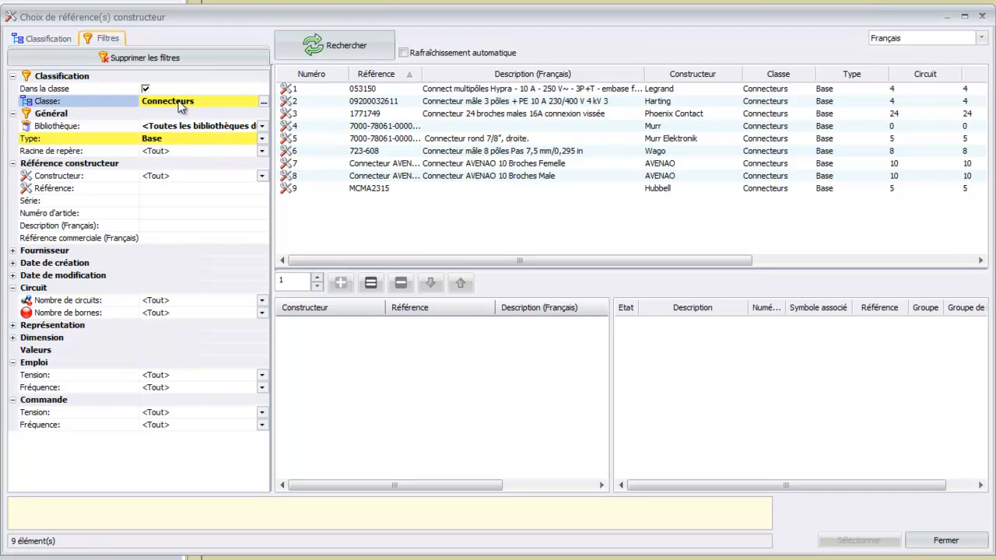
pyautogui.click(263, 102)
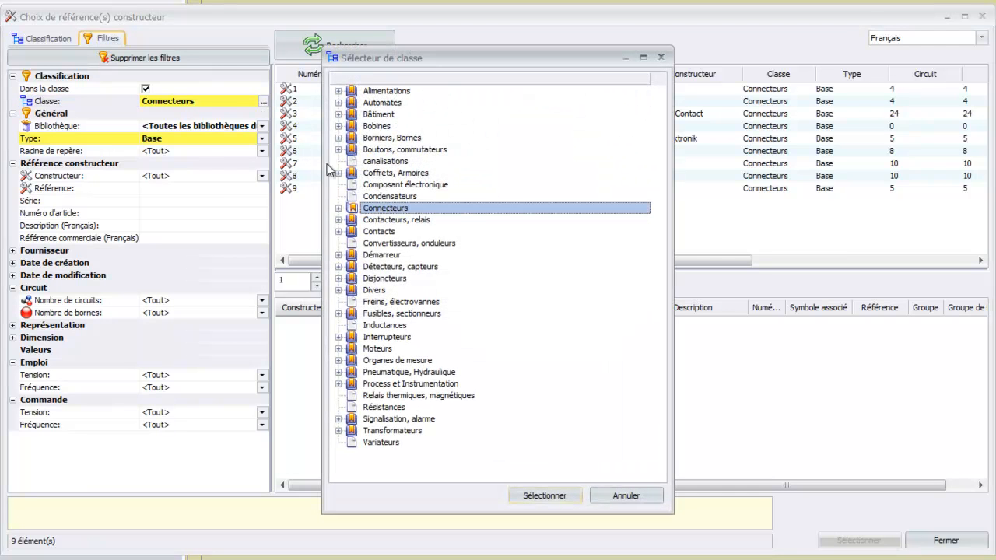
pyautogui.click(392, 197)
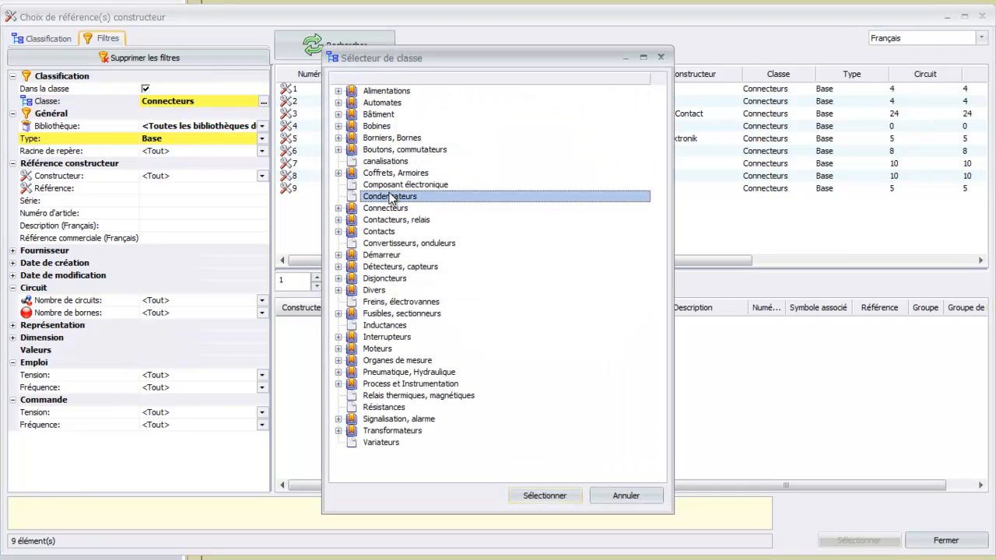
pyautogui.click(547, 498)
pyautogui.click(317, 49)
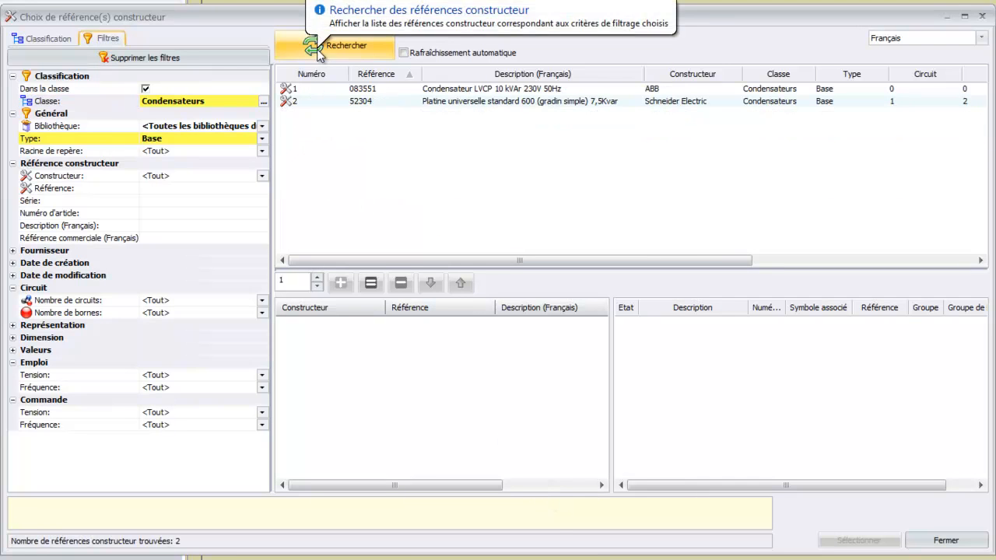
# Turn automatic list refresh back on and set the class filter to Connecteurs.
pyautogui.click(404, 55)
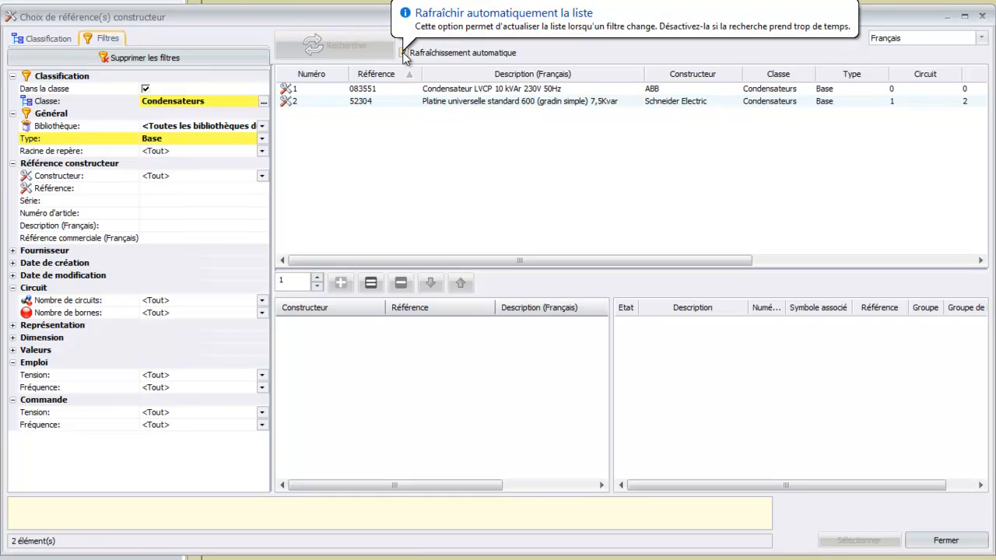
pyautogui.click(263, 102)
pyautogui.click(388, 208)
pyautogui.click(547, 497)
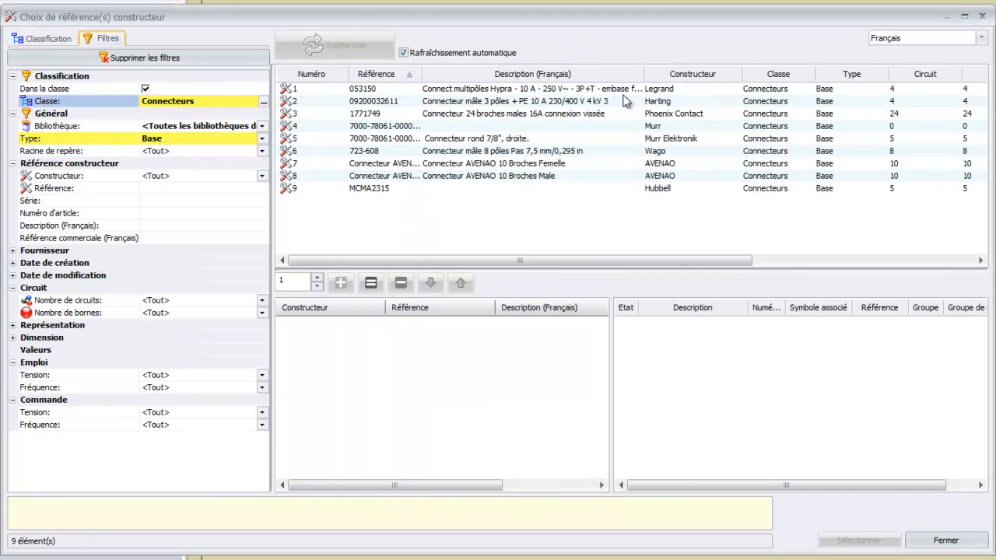
# Assign the AVENAO manufacturer reference described as Connecteur AVENAO 10 Broches Femelle to the new connector.
pyautogui.click(483, 163)
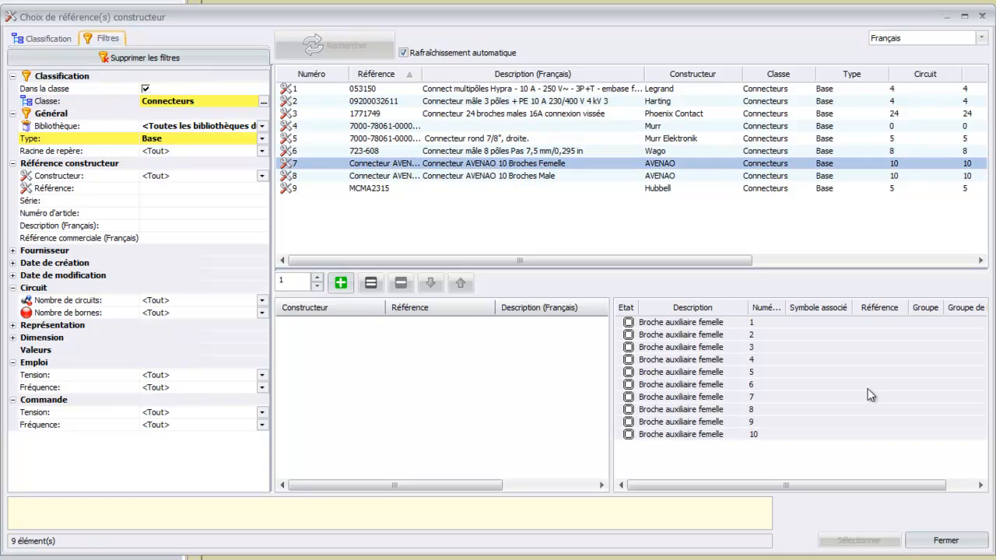
pyautogui.doubleClick(484, 164)
pyautogui.click(688, 470)
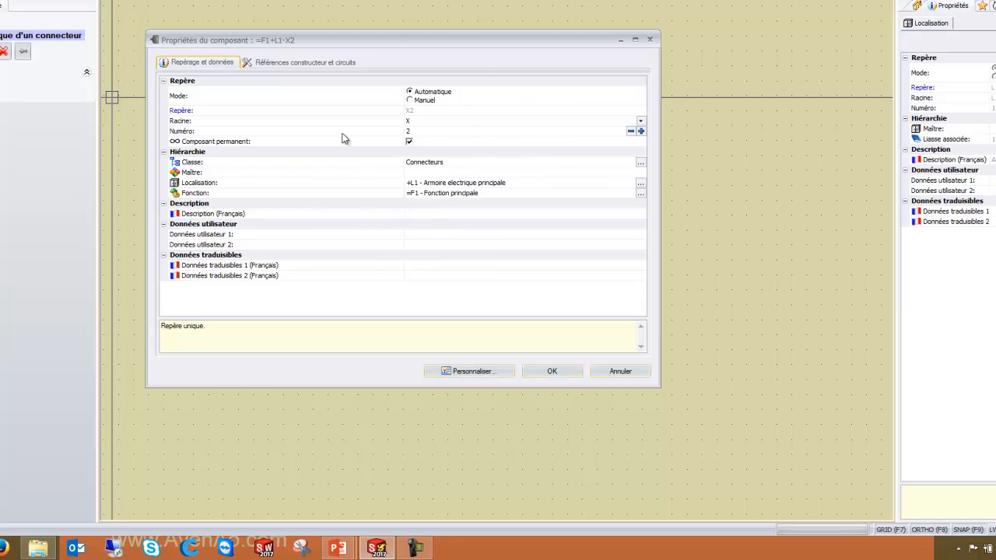
# Set the new connector's mark root to P and its French description to Prise, and validate the component properties.
pyautogui.moveTo(393, 48); pyautogui.dragTo(385, 161)
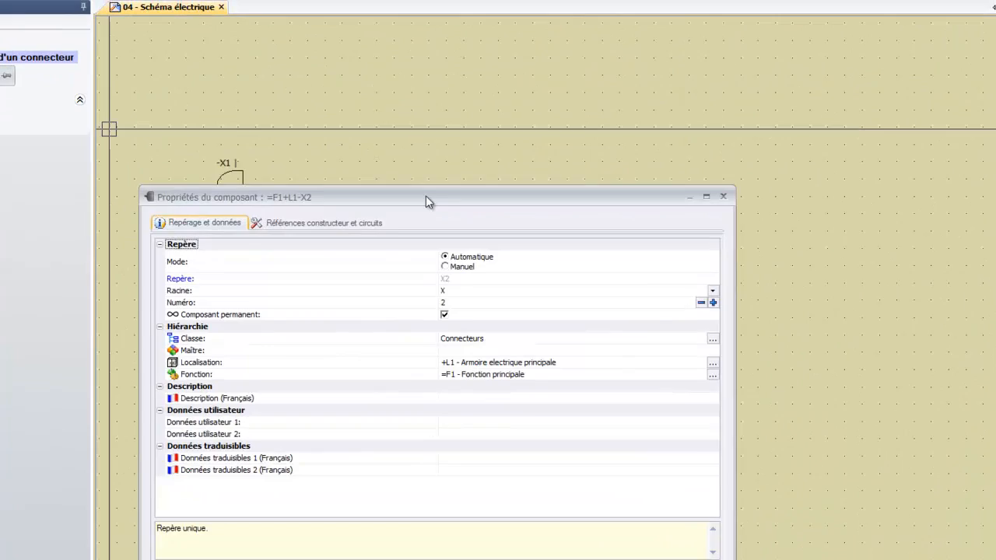
pyautogui.moveTo(426, 201); pyautogui.dragTo(448, 70)
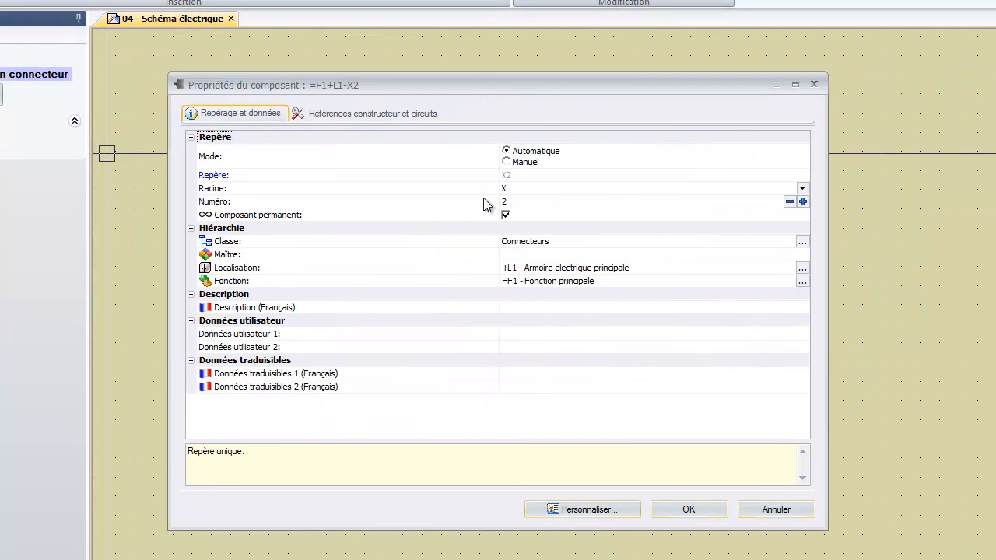
pyautogui.click(542, 189)
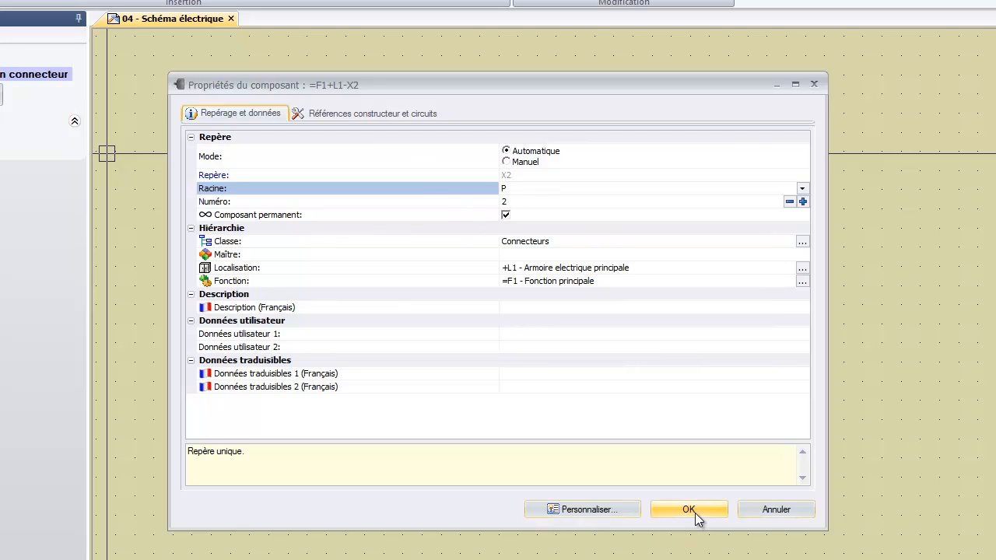
pyautogui.click(531, 308)
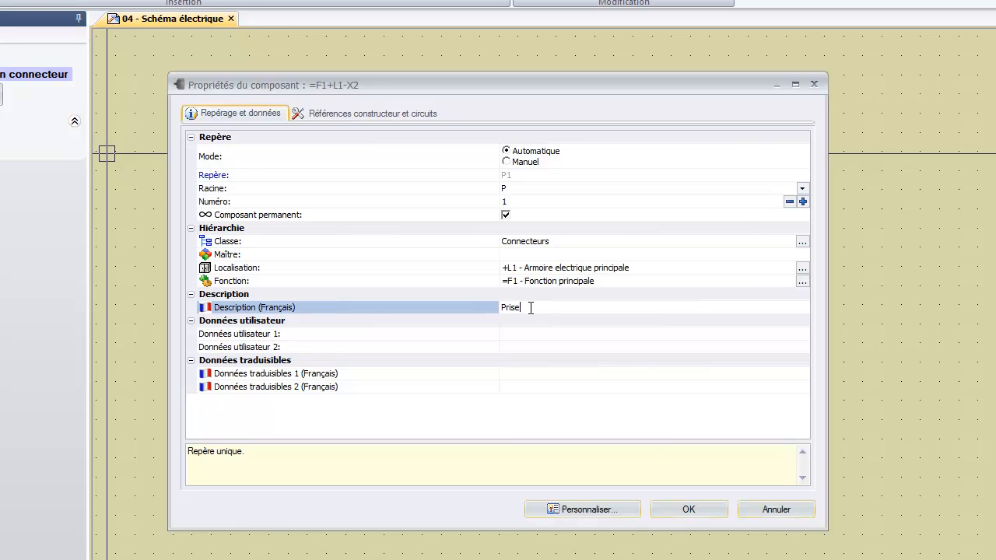
pyautogui.write('Prise')
pyautogui.click(689, 509)
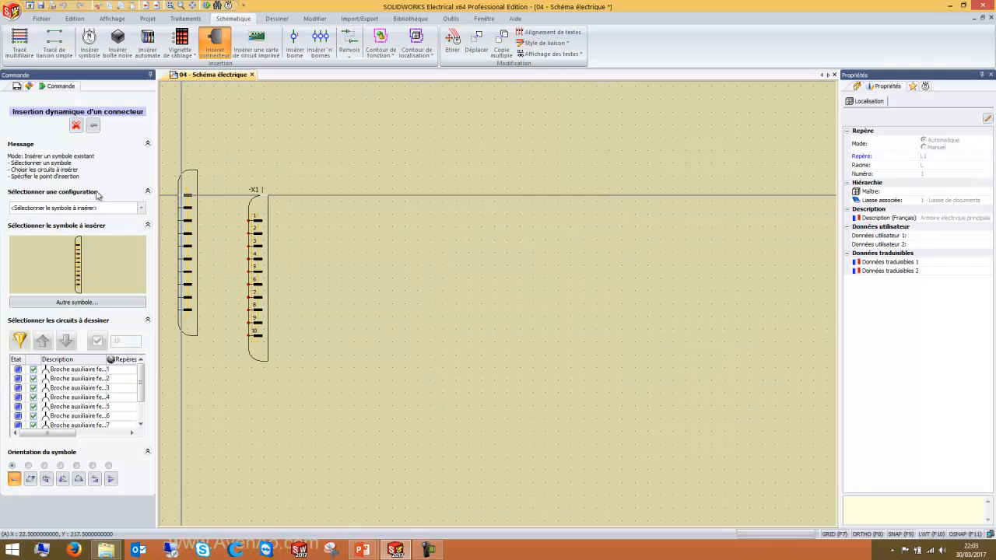
# Insert connector P1 beside X1 using the Connecteur Avenao configuration with only pins 1 to 5 drawn.
pyautogui.click(141, 209)
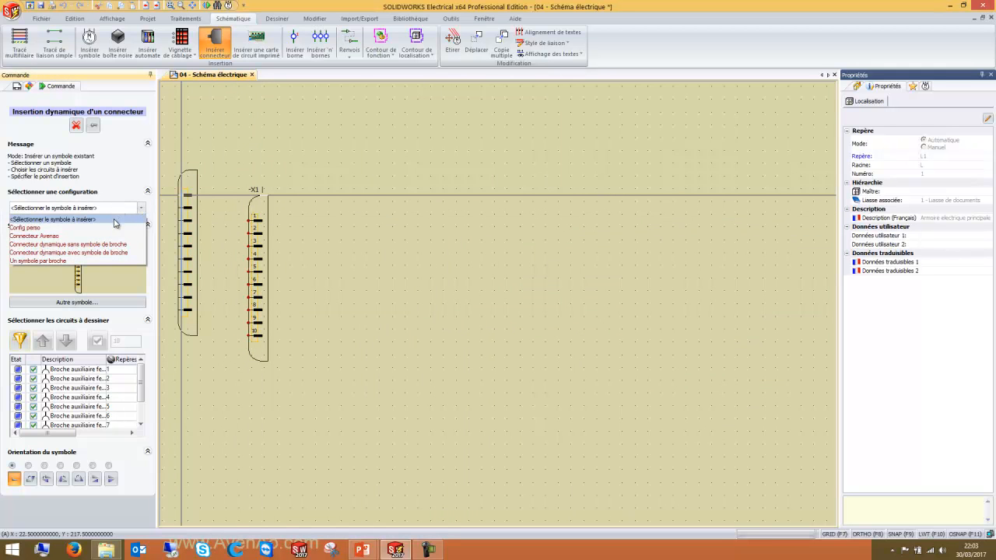
pyautogui.click(48, 238)
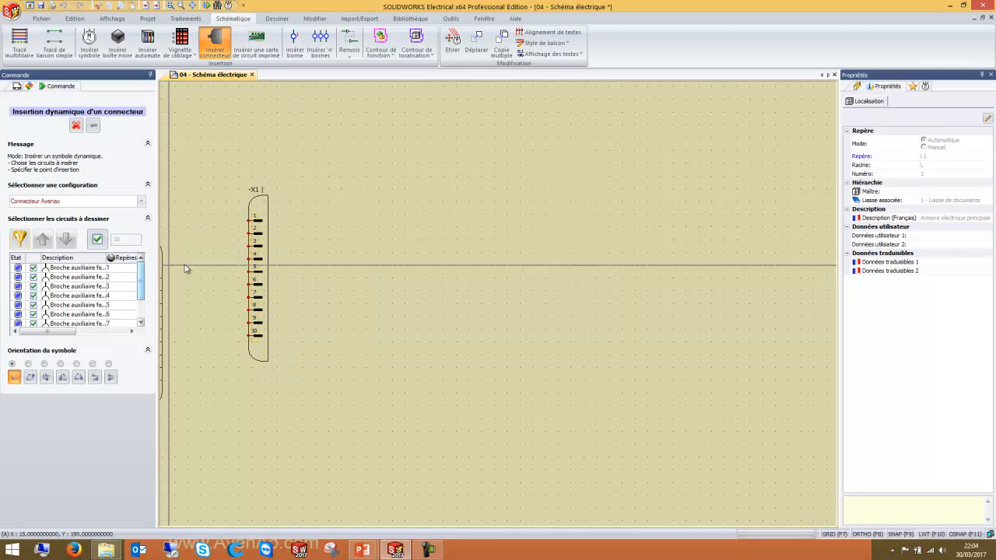
pyautogui.moveTo(141, 287); pyautogui.dragTo(142, 318)
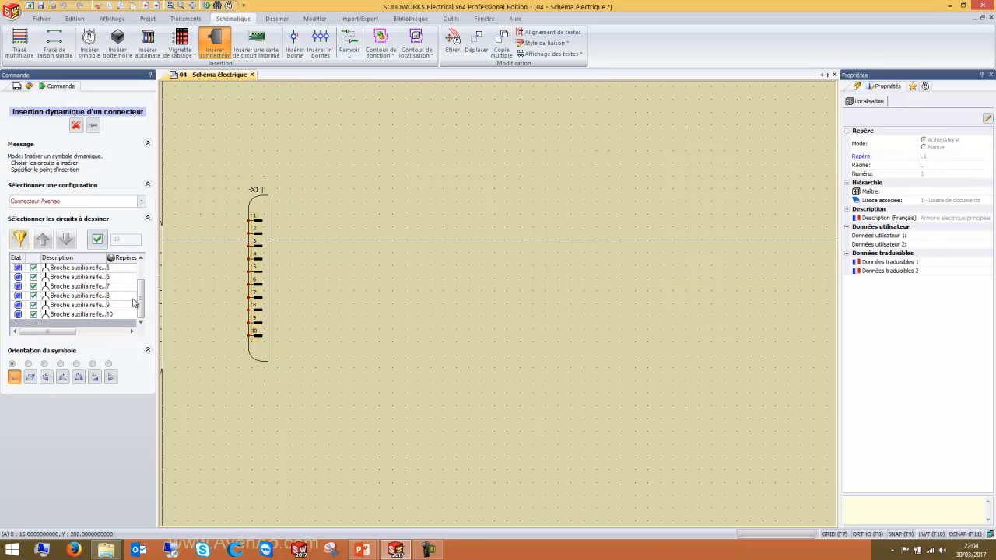
pyautogui.click(33, 315)
pyautogui.click(33, 305)
pyautogui.click(33, 295)
pyautogui.click(33, 286)
pyautogui.click(32, 277)
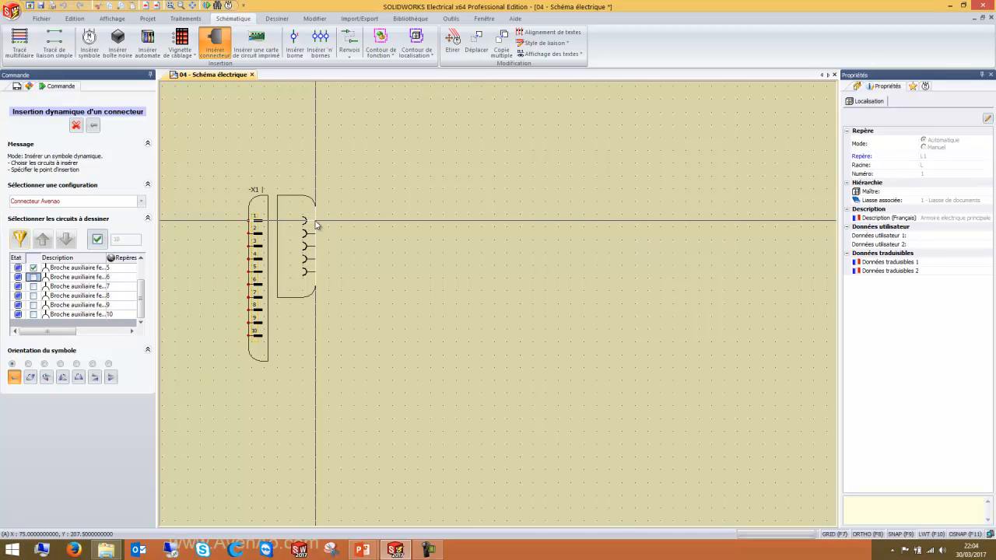
pyautogui.click(316, 225)
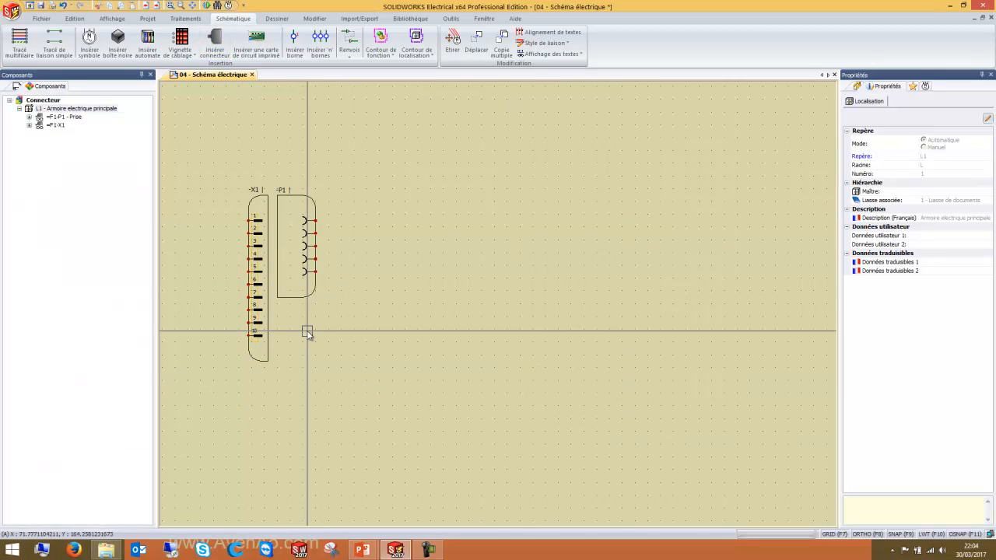
# Select the five-pin P1 symbol to examine it as a single block, and clear the selection.
pyautogui.click(311, 200)
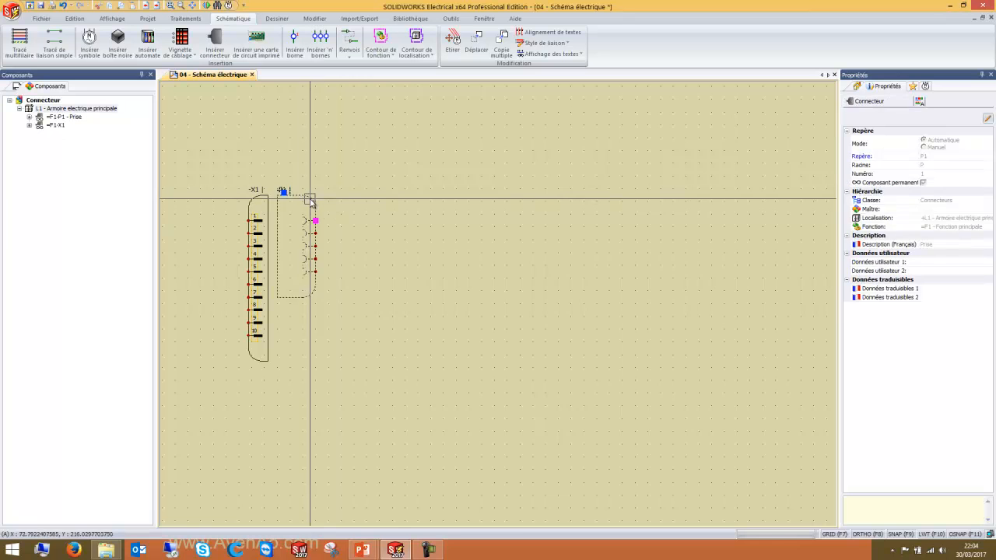
pyautogui.click(378, 250)
pyautogui.click(309, 202)
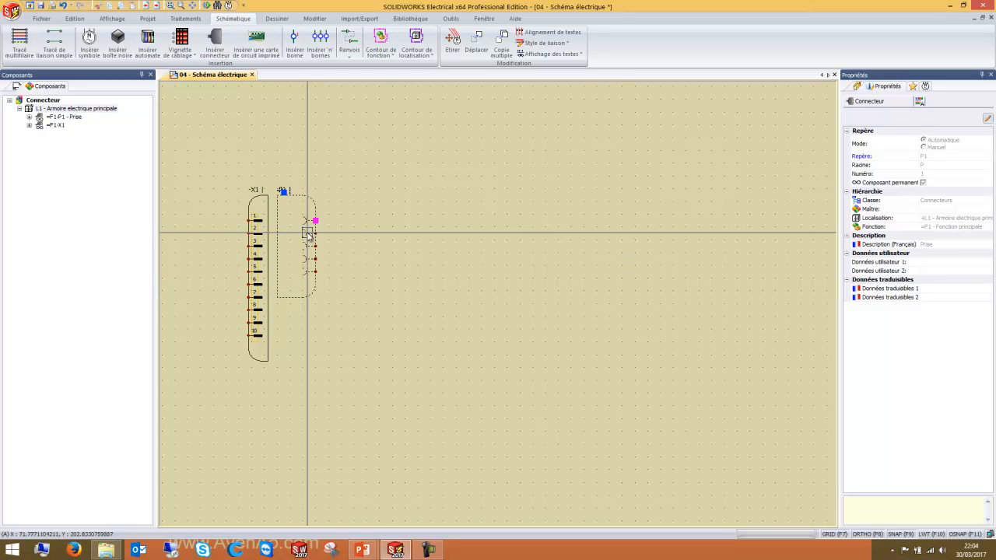
pyautogui.click(385, 204)
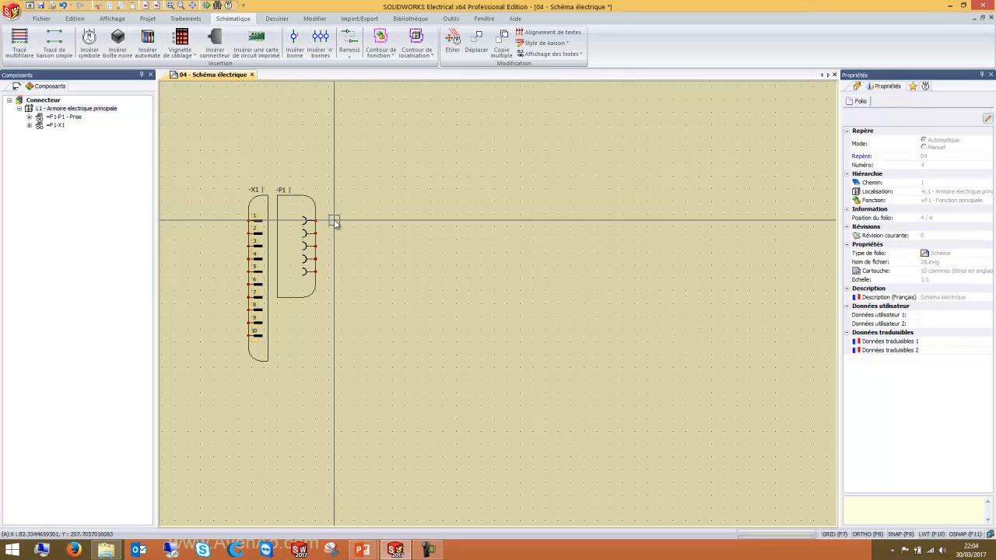
# Continue inserting connector P1 with the Connecteur Avenao configuration, placing only pins 6 to 8 below the first P1 symbol.
pyautogui.click(222, 48)
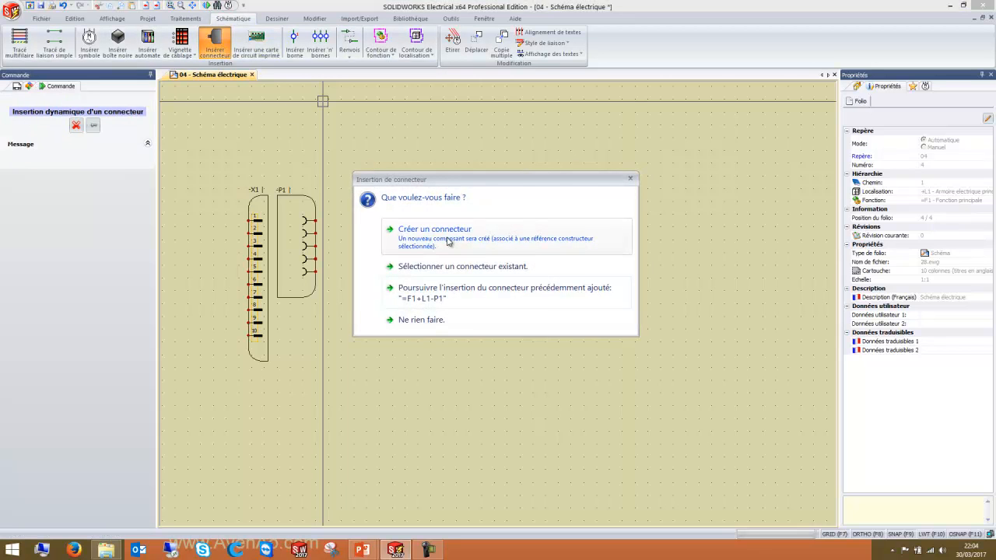
pyautogui.click(457, 303)
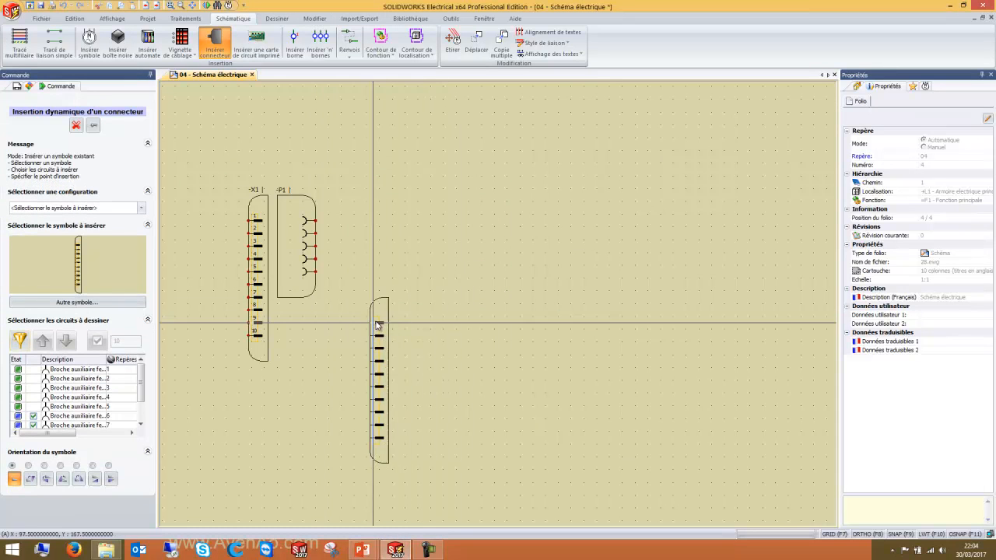
pyautogui.click(73, 209)
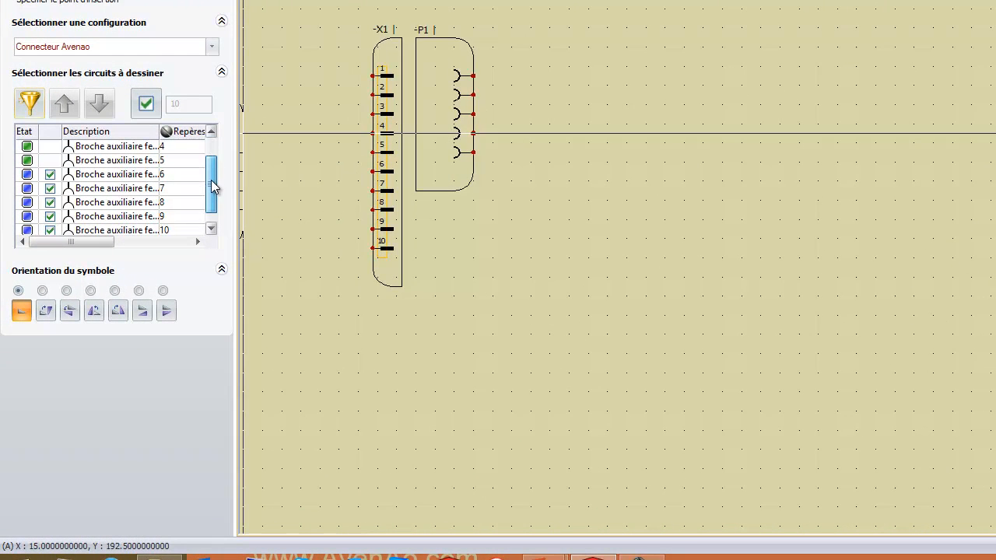
pyautogui.moveTo(211, 180); pyautogui.dragTo(214, 207)
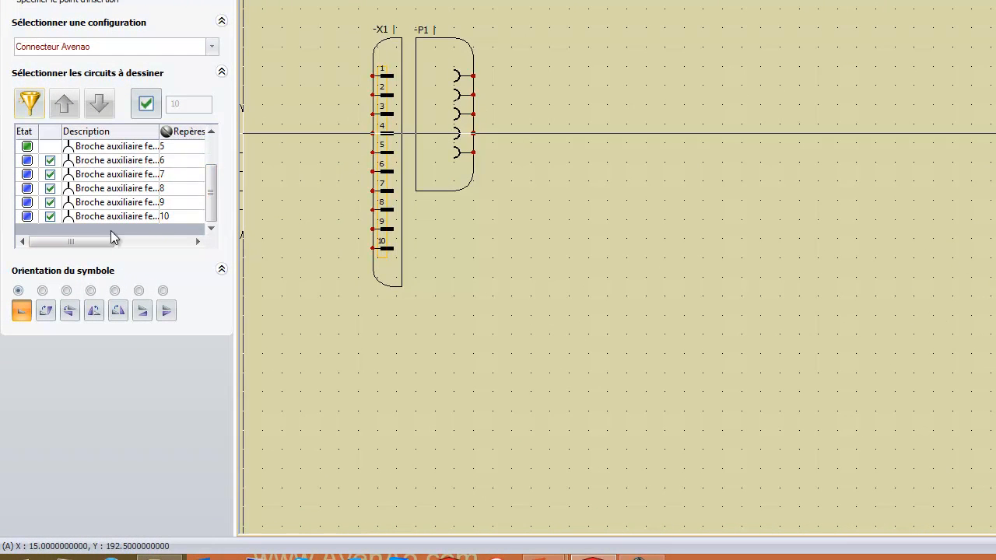
pyautogui.click(478, 193)
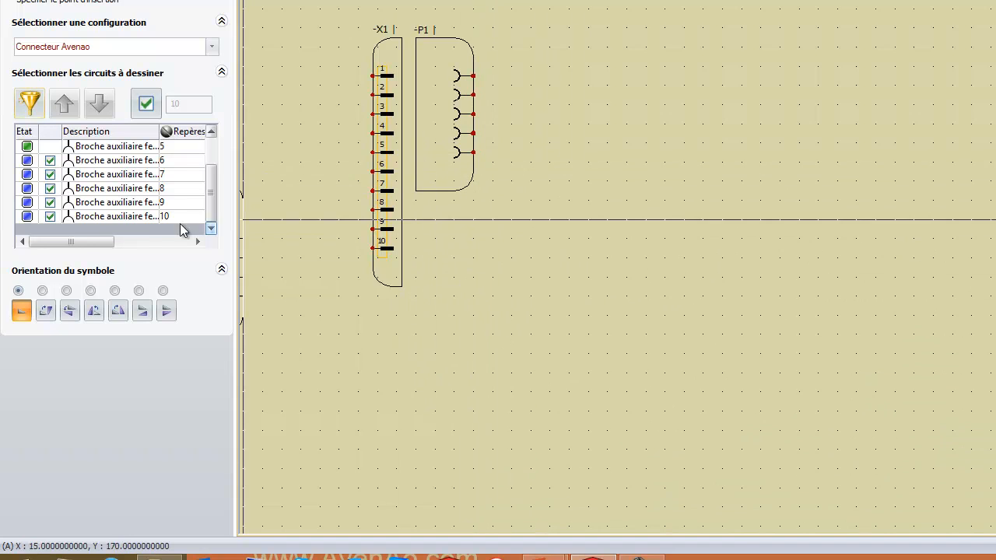
pyautogui.click(49, 217)
pyautogui.click(50, 202)
pyautogui.click(50, 188)
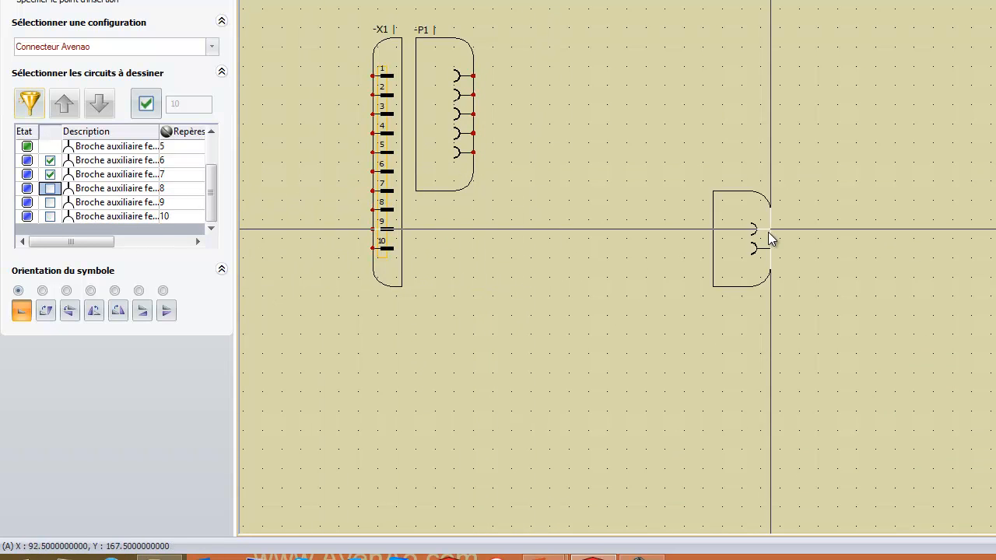
pyautogui.click(50, 189)
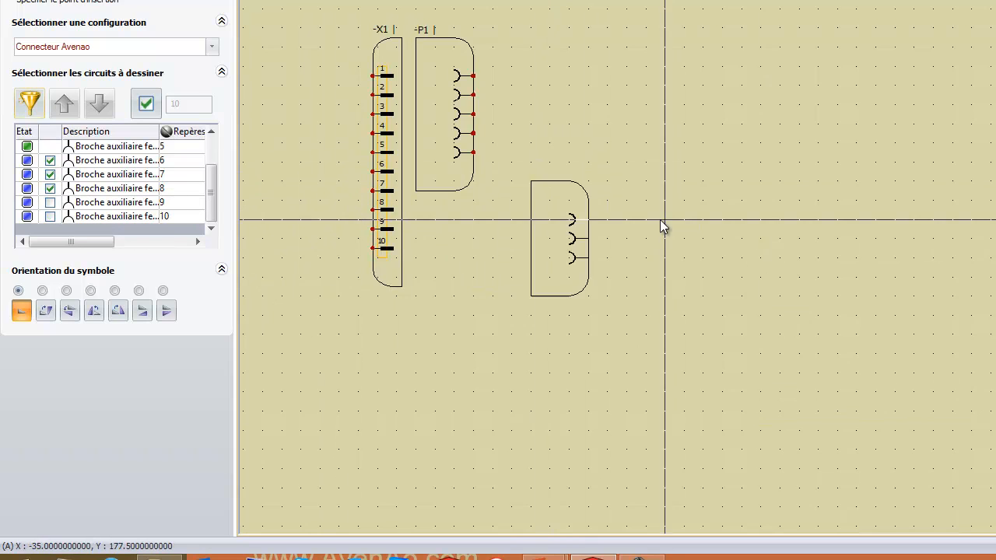
pyautogui.click(529, 258)
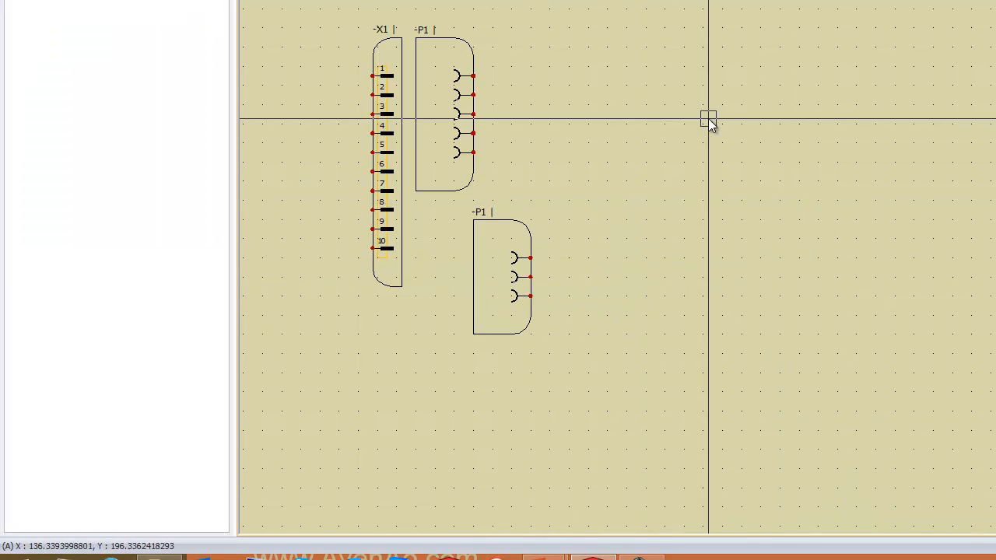
# Delete both P1 connector symbols from the schematic.
pyautogui.moveTo(491, 161); pyautogui.dragTo(272, 434)
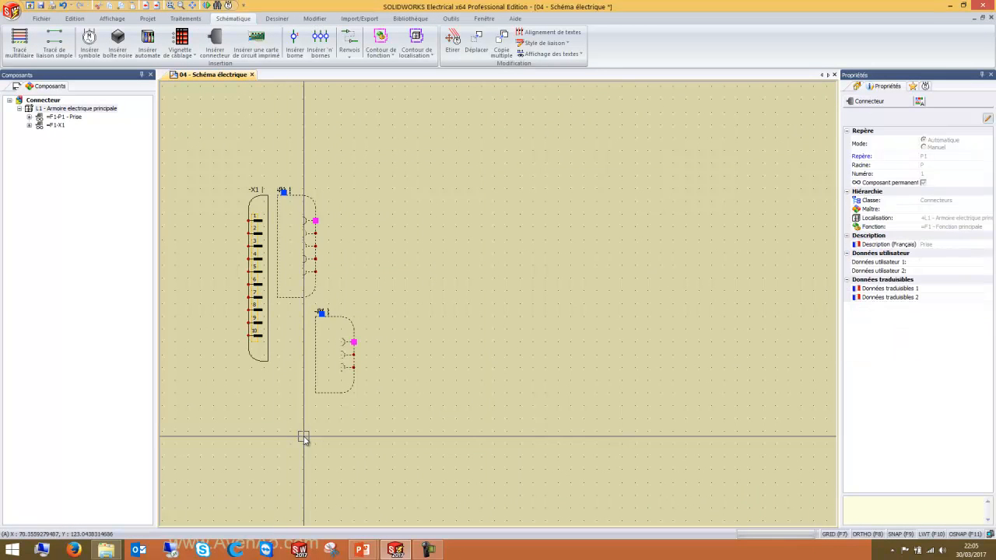
pyautogui.press('Delete')
pyautogui.click(215, 43)
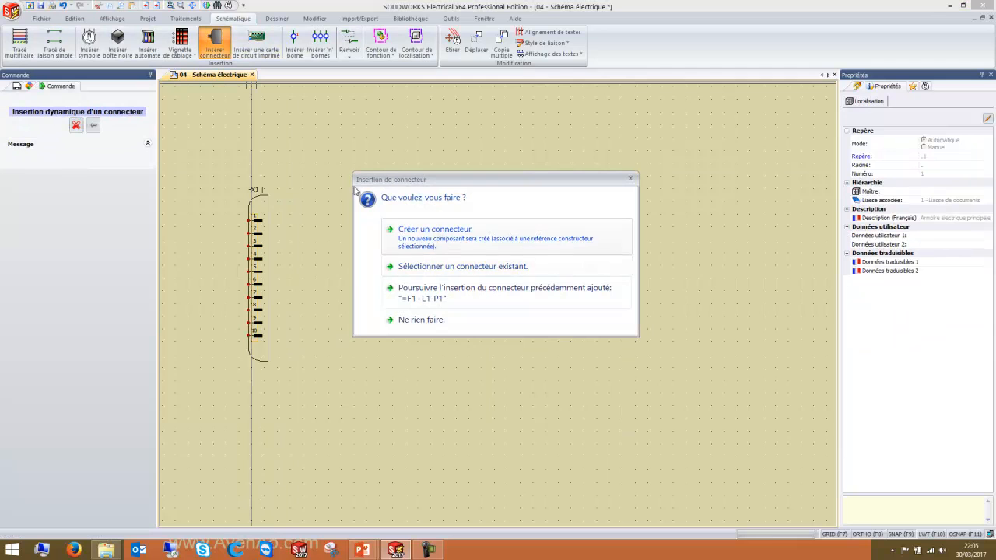
pyautogui.click(457, 320)
pyautogui.click(56, 125)
pyautogui.rightClick(56, 125)
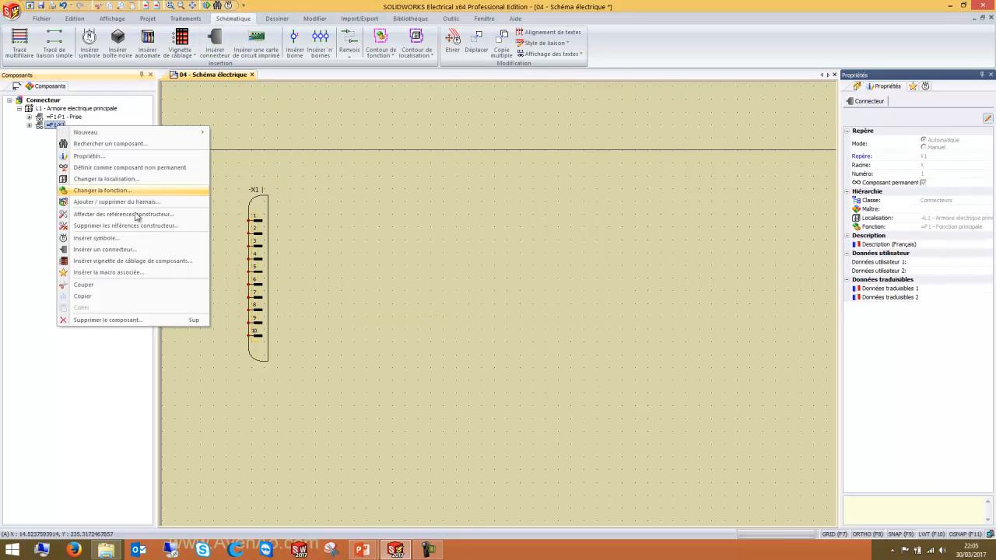
pyautogui.click(102, 321)
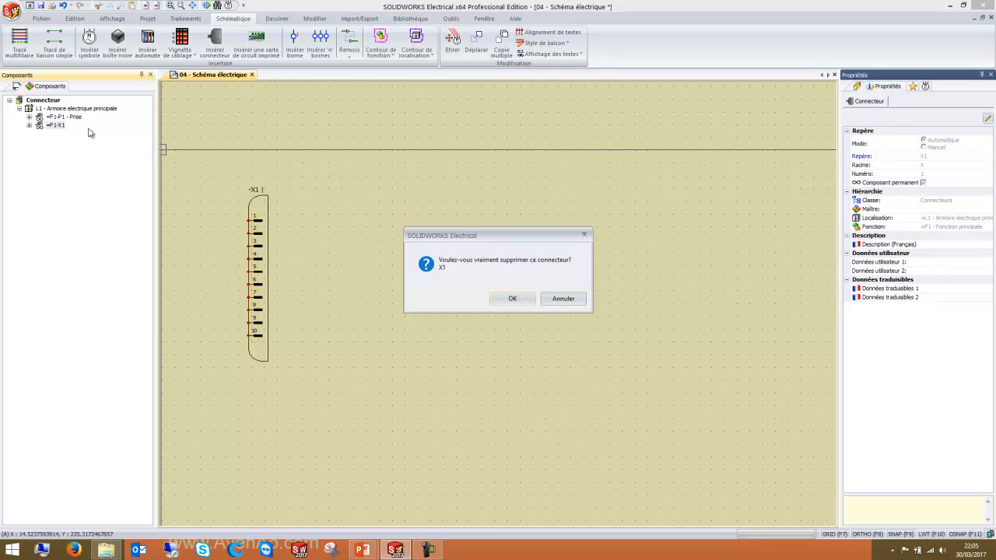
pyautogui.click(563, 299)
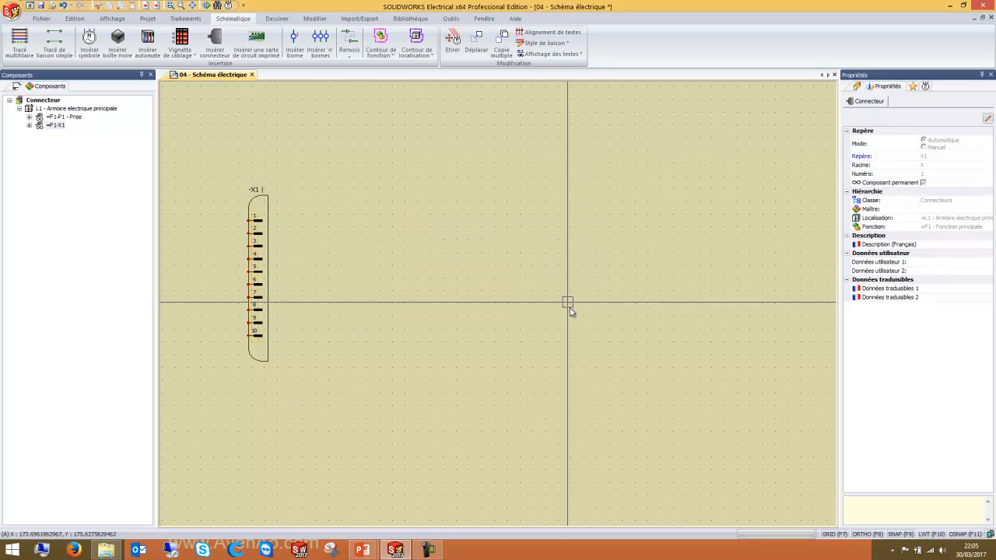
# Delete the connector component P1 - Prise from the project's component tree.
pyautogui.click(63, 117)
pyautogui.rightClick(64, 121)
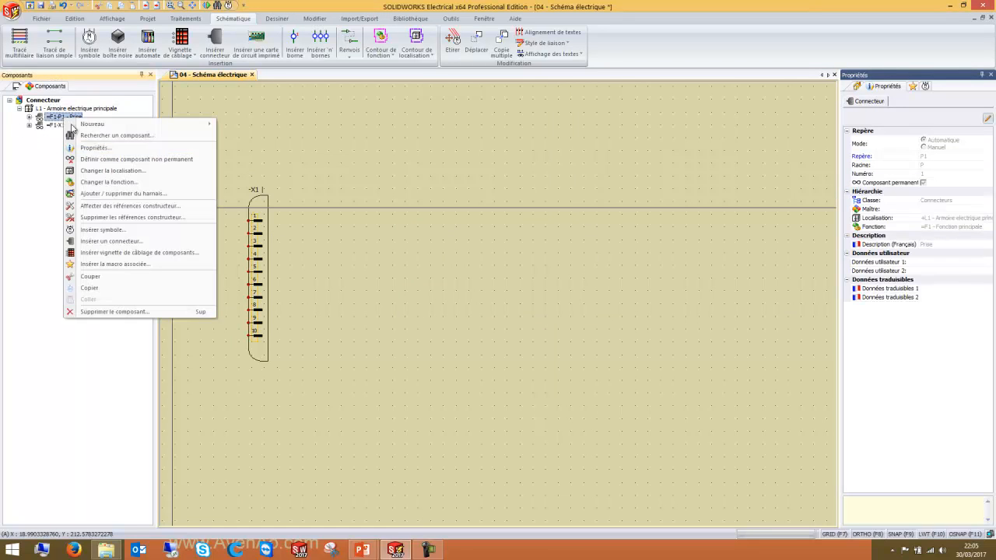
pyautogui.click(97, 312)
pyautogui.click(513, 304)
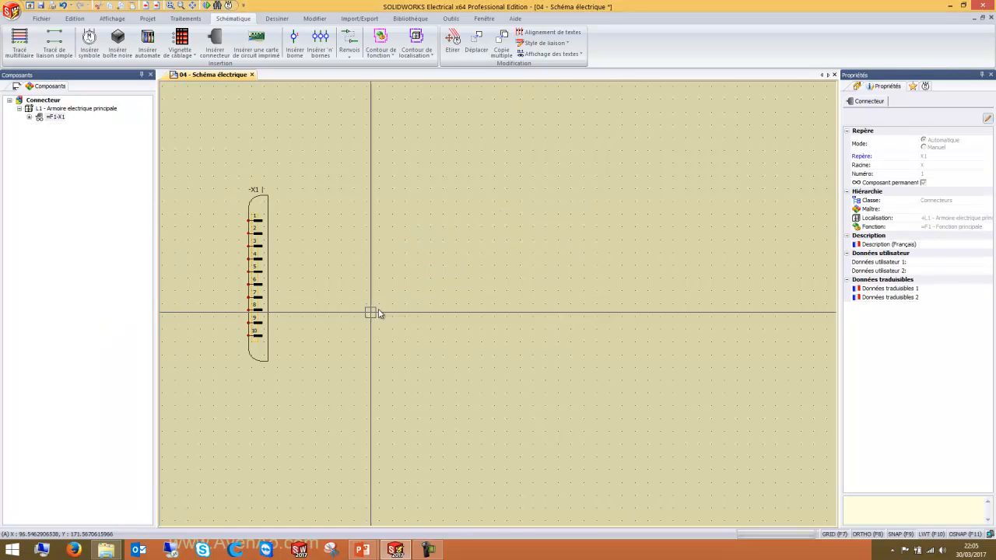
# Start creating a new connector using the manufacturer reference Connecteur AVENAO 10 Broches Femelle.
pyautogui.click(215, 43)
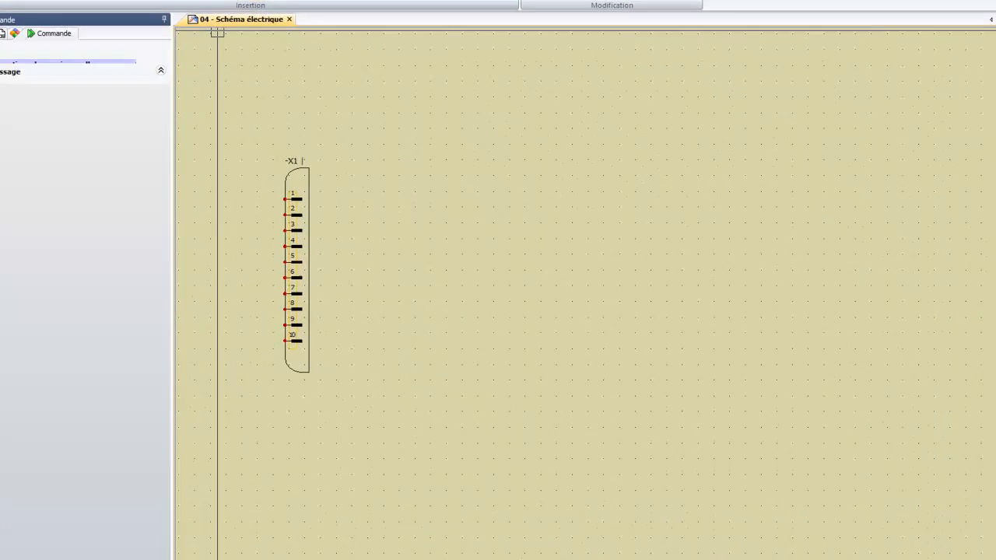
pyautogui.click(596, 227)
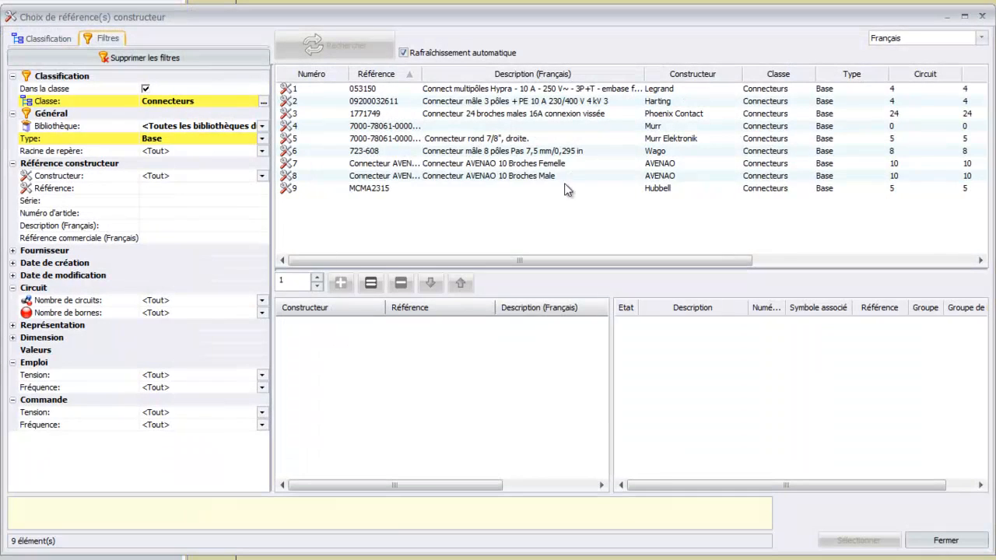
pyautogui.click(514, 178)
pyautogui.click(534, 164)
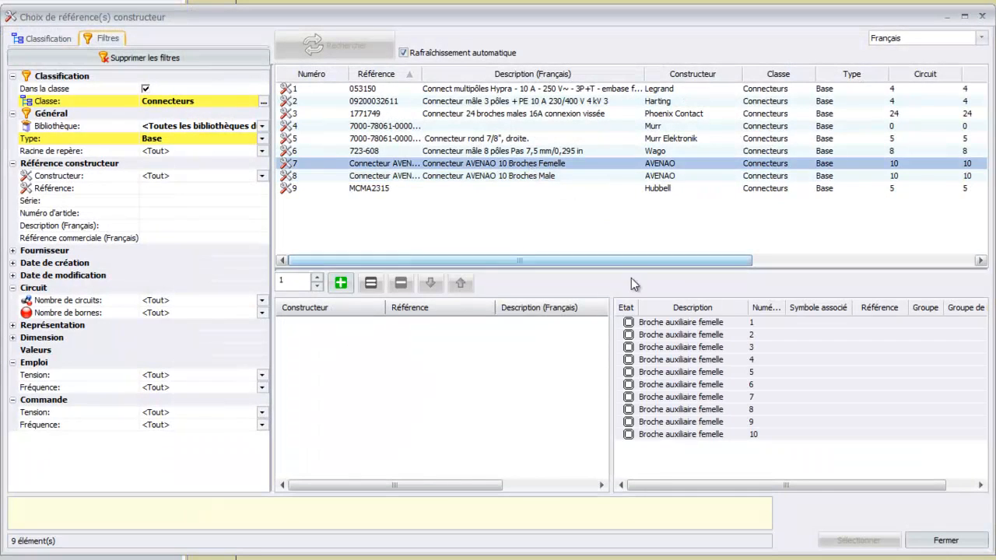
pyautogui.doubleClick(516, 163)
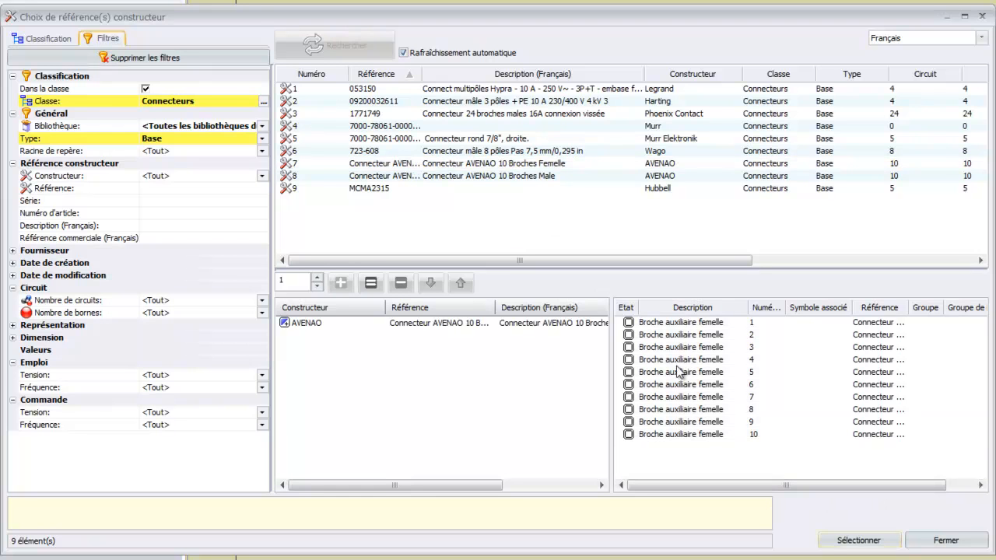
pyautogui.click(848, 544)
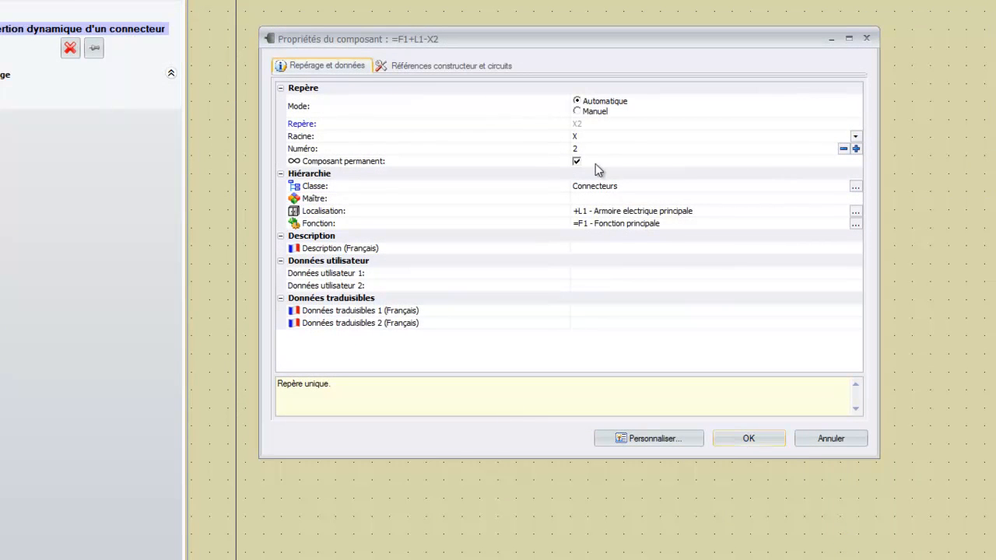
# Set the new connector's mark root to P and its French description to Prise.
pyautogui.click(591, 137)
pyautogui.write('P')
pyautogui.click(613, 247)
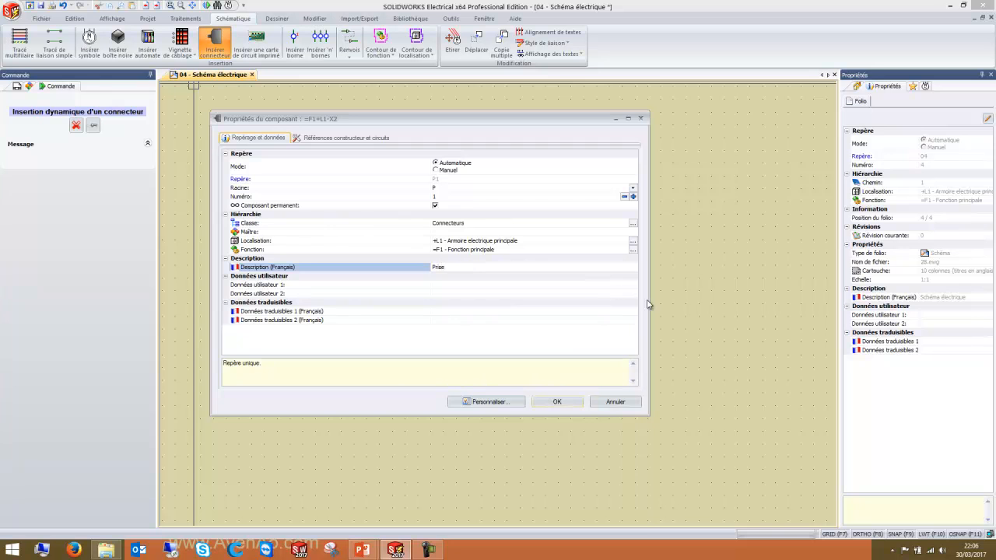
pyautogui.click(559, 401)
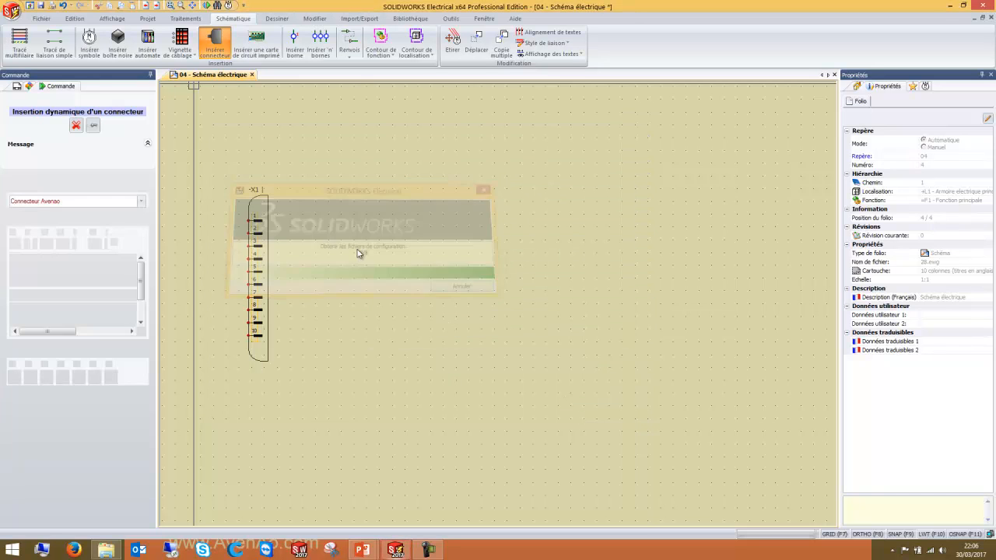
# Place the P1 connector with all 10 pins beside X1, using the Connecteur Avenao configuration.
pyautogui.moveTo(138, 270); pyautogui.dragTo(142, 321)
pyautogui.moveTo(81, 226); pyautogui.dragTo(80, 133)
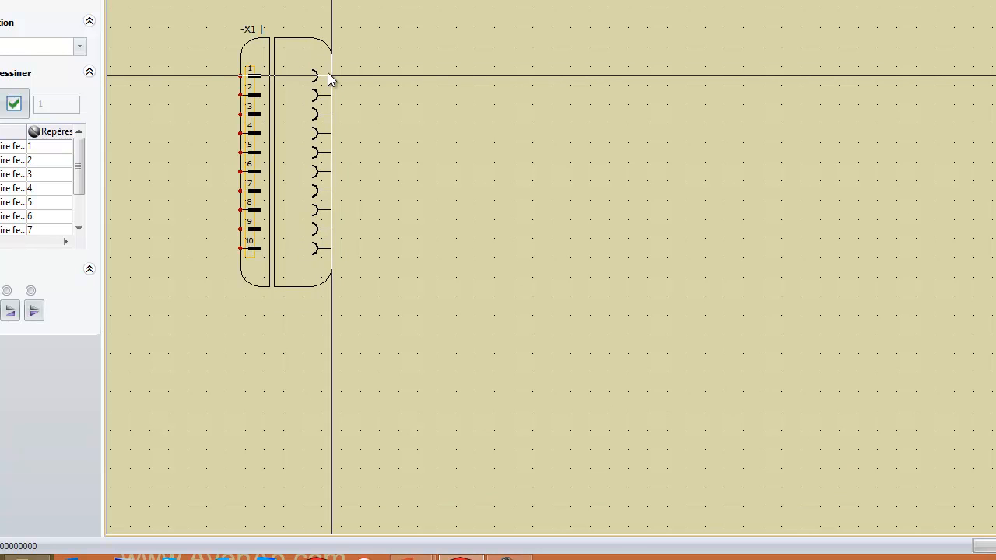
pyautogui.click(329, 76)
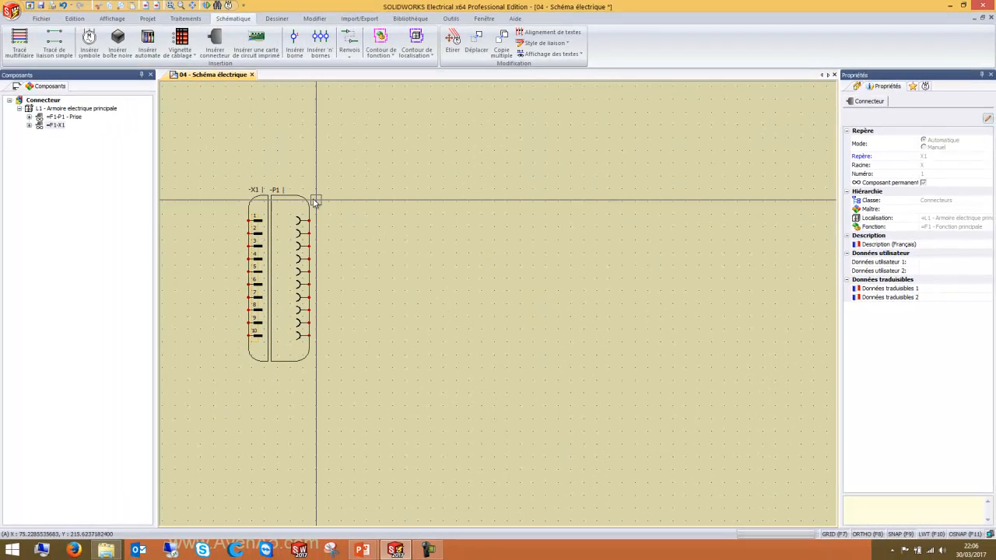
# Select the X1 and P1 connector symbols in turn to compare their pins and marks.
pyautogui.click(251, 199)
pyautogui.scroll(5, 337, 243)
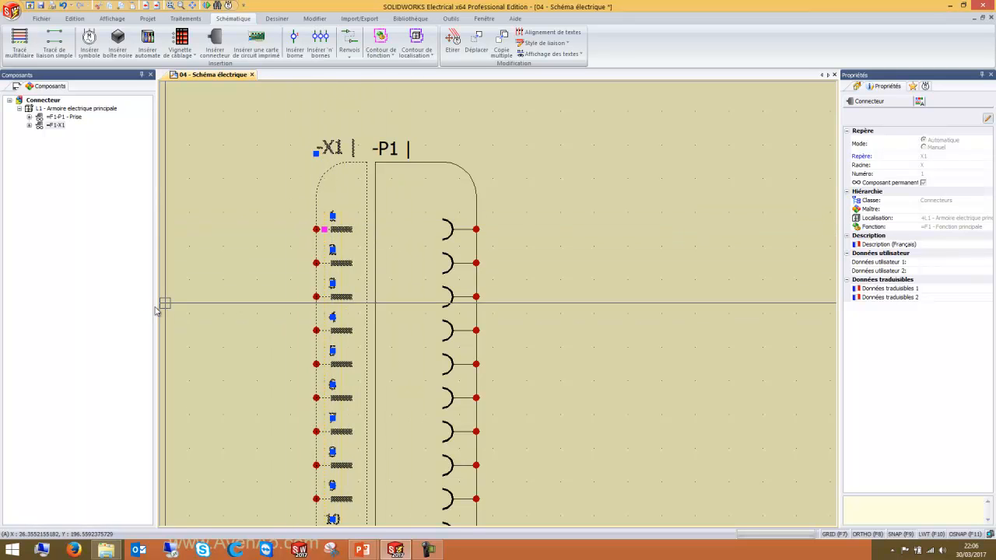
pyautogui.press('Escape')
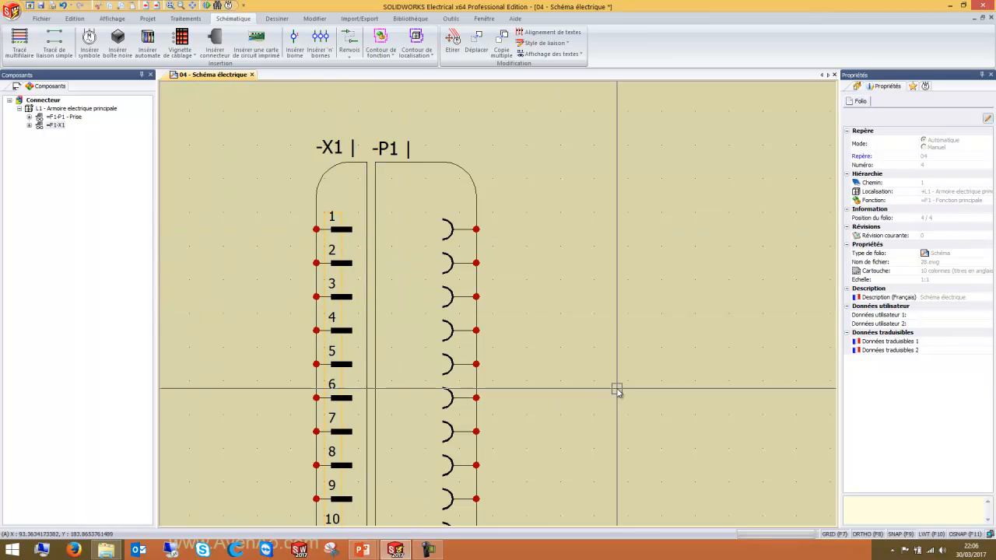
pyautogui.scroll(-3, 615, 389)
pyautogui.moveTo(702, 356); pyautogui.dragTo(535, 318, button='middle')
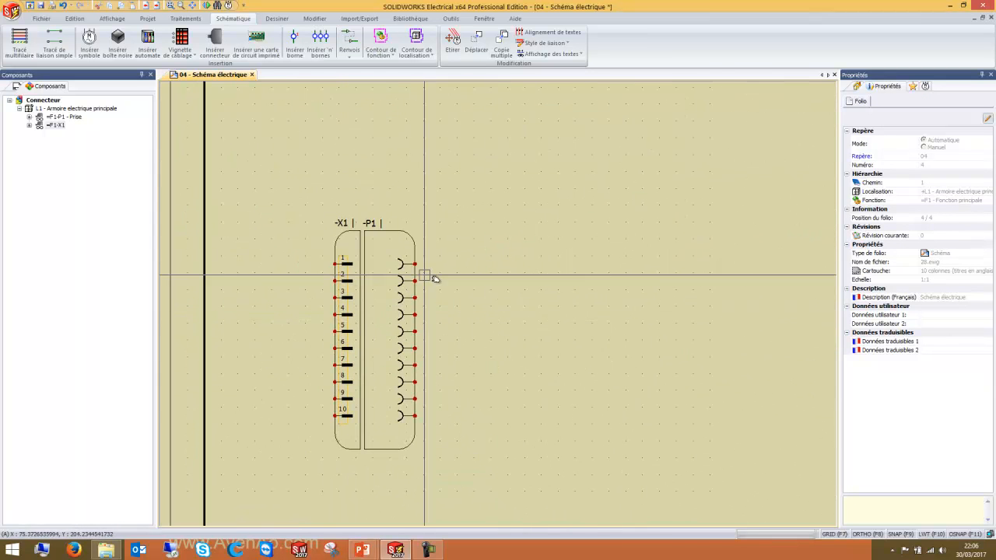
pyautogui.click(398, 232)
pyautogui.click(398, 232)
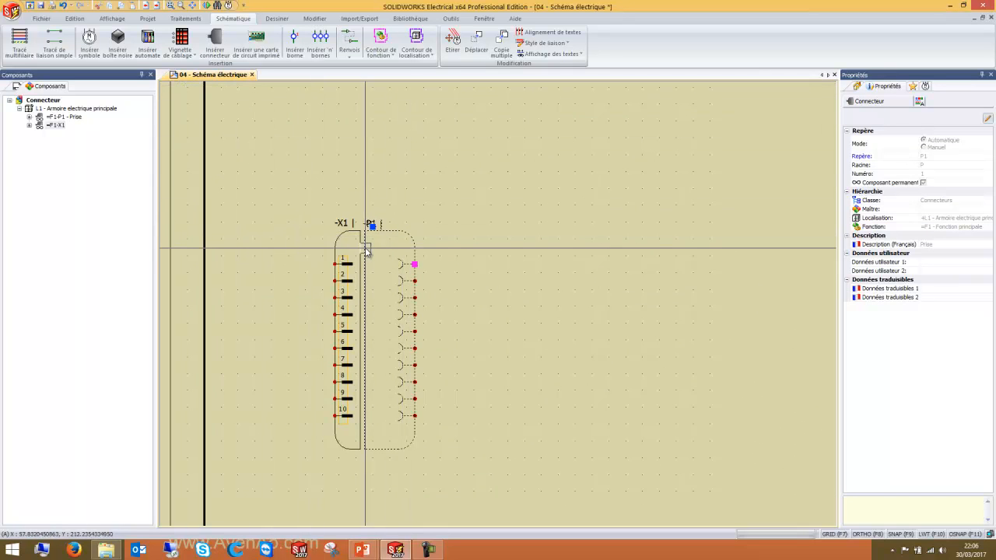
# Open the properties of the Connecteur Avenao connector configuration, examine its dimension settings, and close them.
pyautogui.click(148, 20)
pyautogui.click(87, 52)
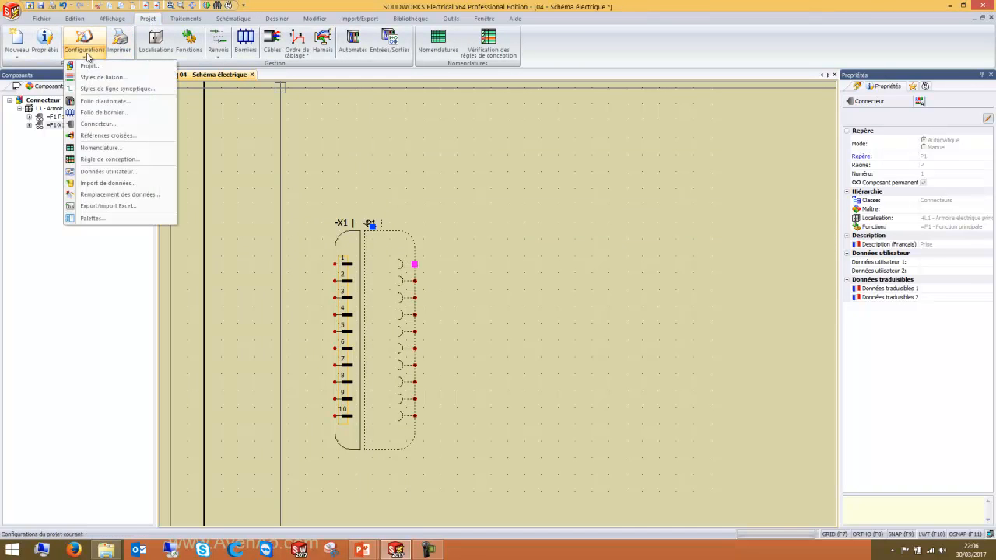
pyautogui.click(101, 129)
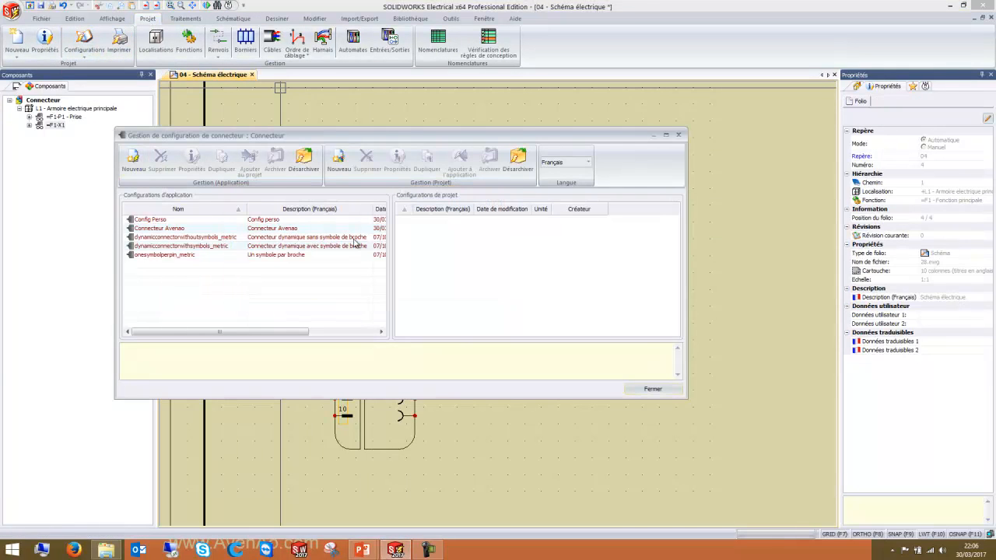
pyautogui.click(163, 228)
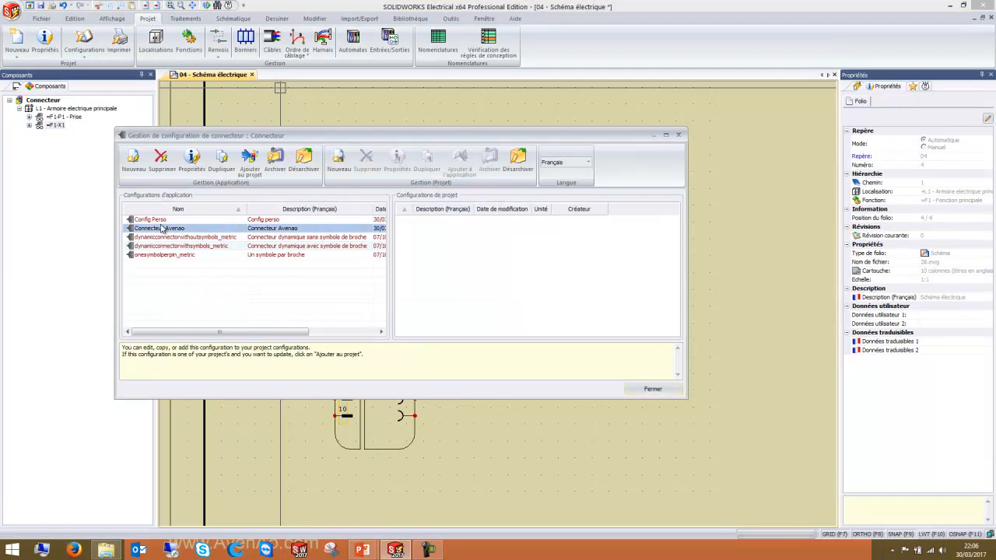
pyautogui.click(192, 161)
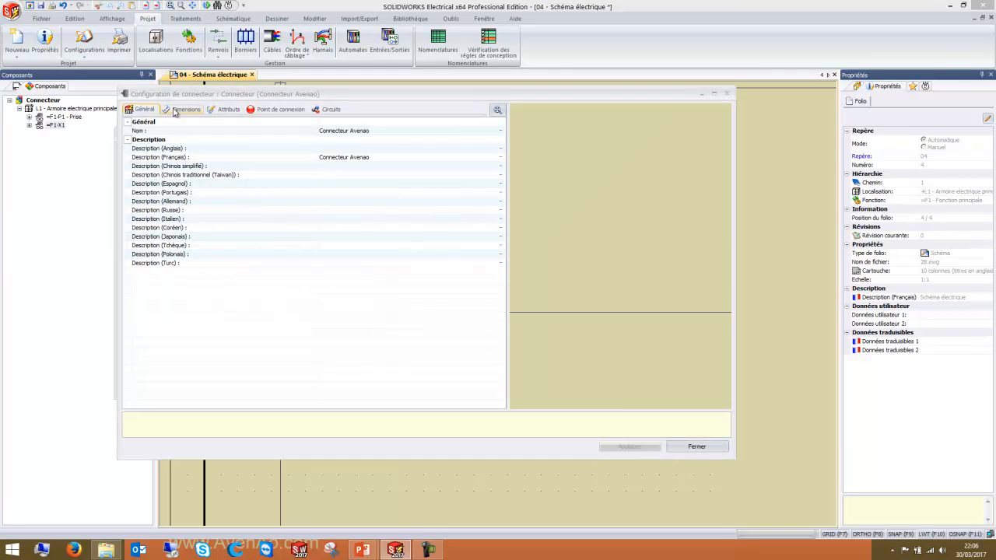
pyautogui.click(177, 110)
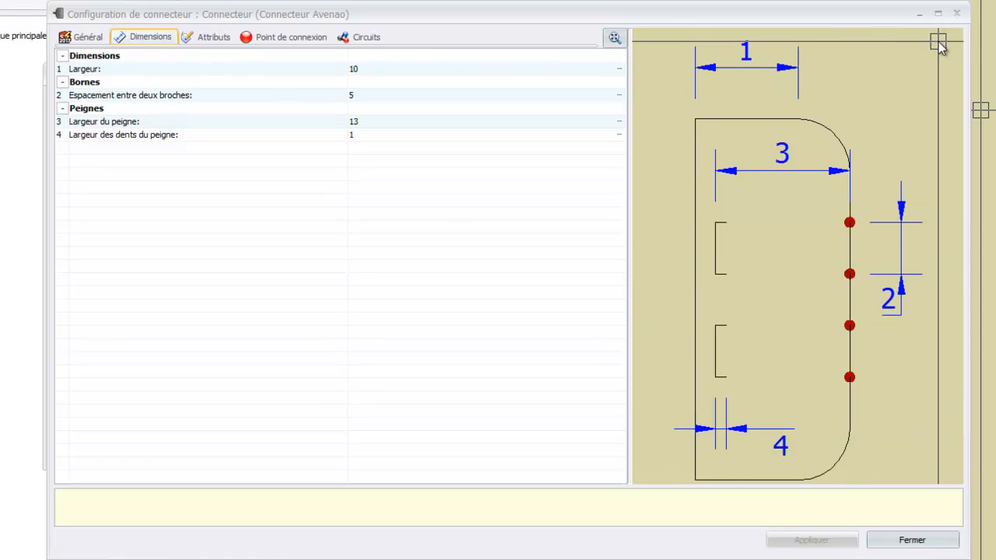
pyautogui.click(956, 13)
# Reopen the Connecteur Avenao configuration, examine its attribute and dimension settings, and close the configuration manager.
pyautogui.click(2, 1)
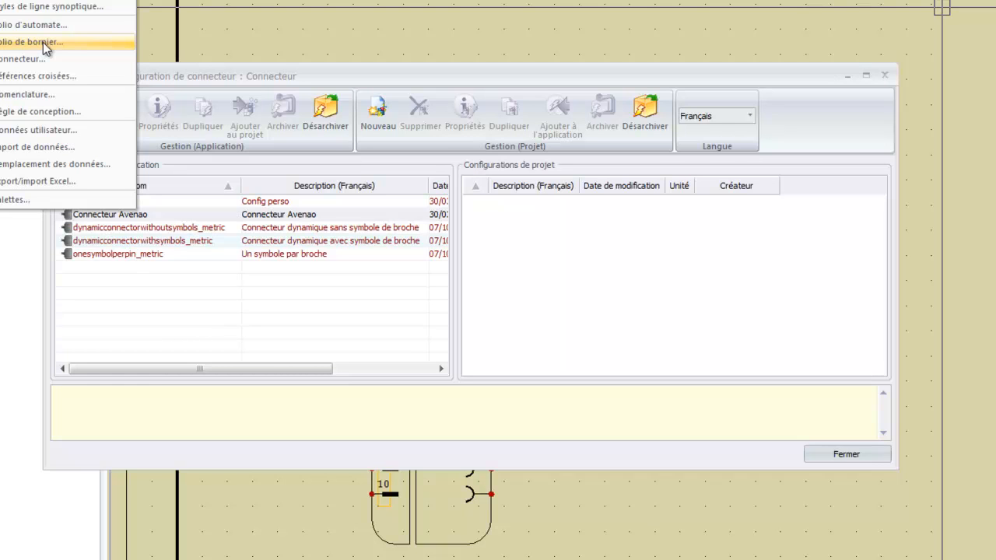
pyautogui.click(144, 218)
pyautogui.click(158, 109)
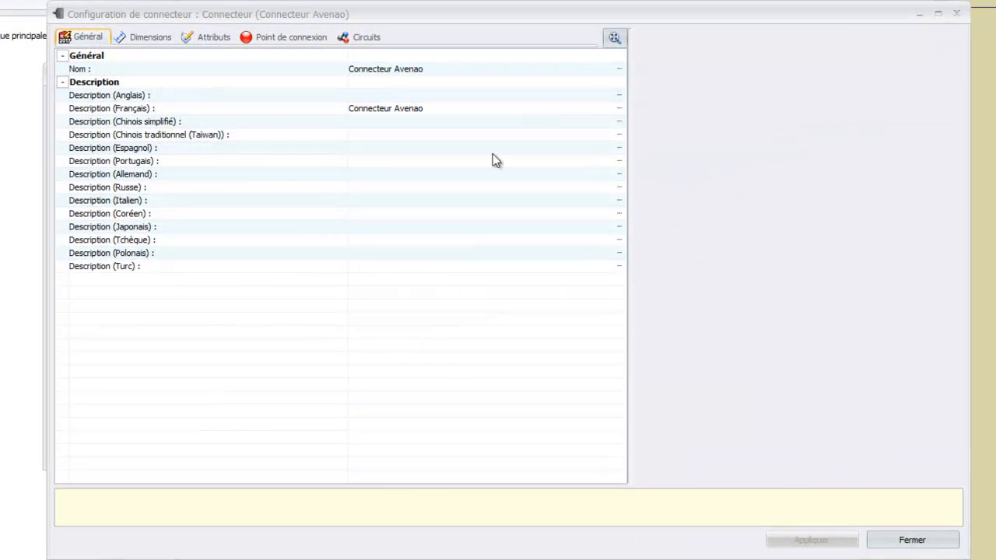
pyautogui.click(190, 37)
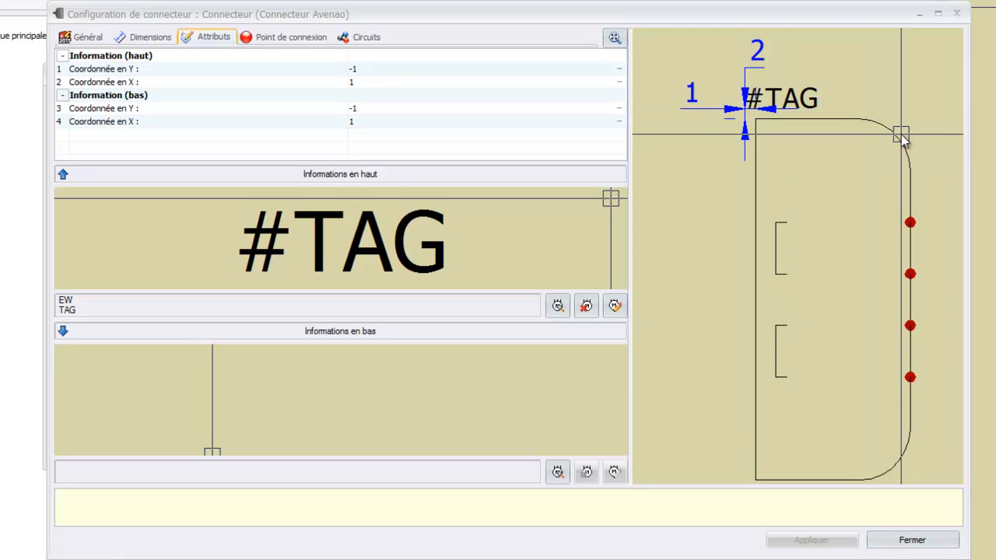
pyautogui.click(144, 36)
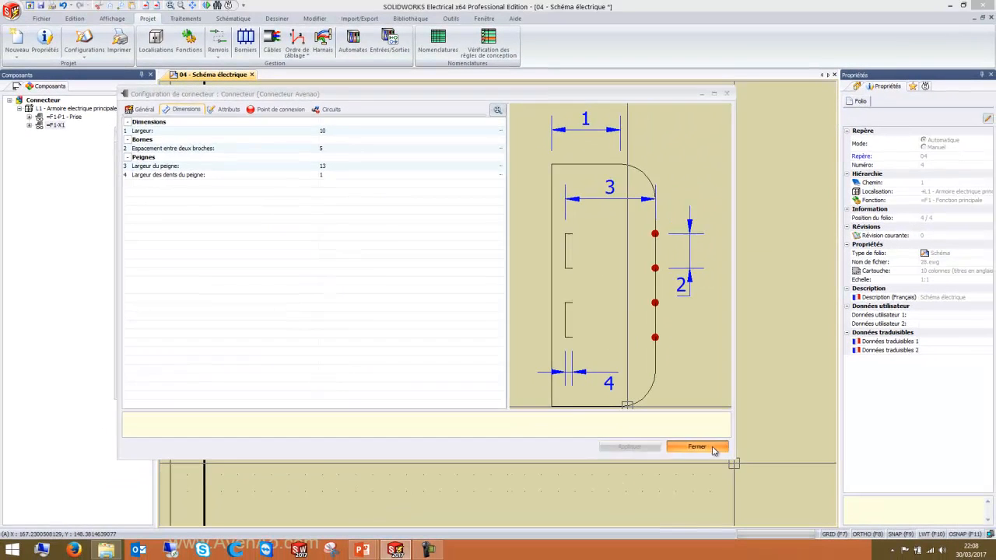
pyautogui.click(809, 491)
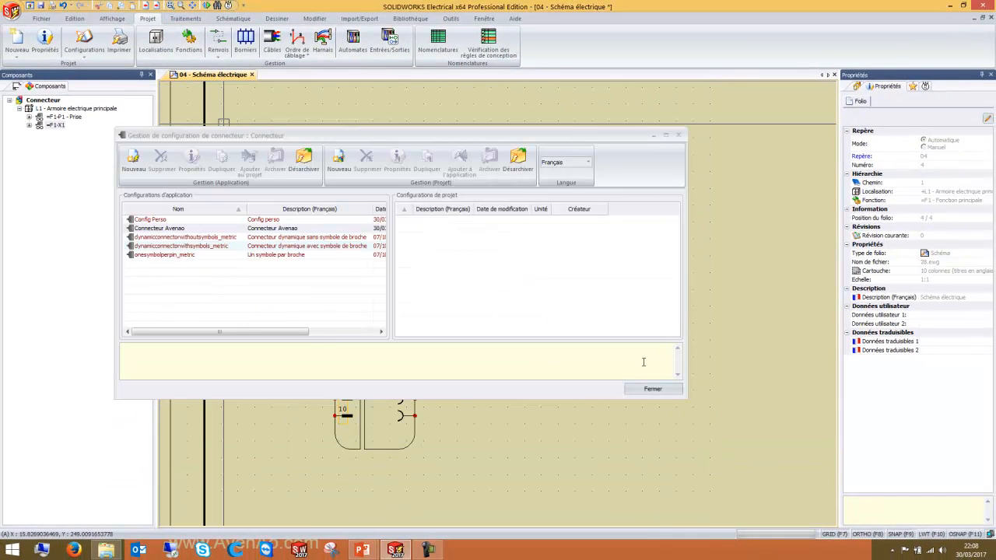
pyautogui.click(653, 389)
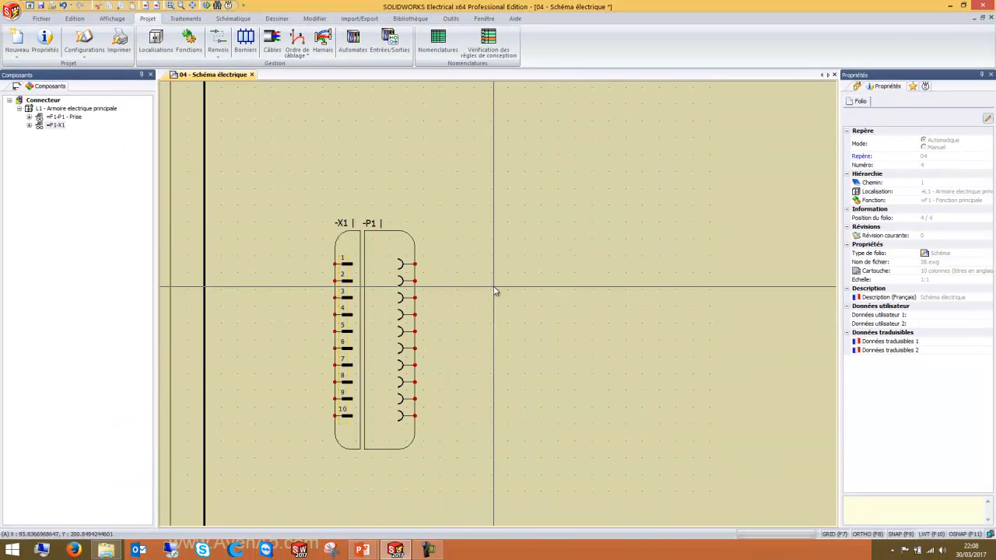
# Switch to the PowerPoint presentation to view the slide on inserting a connector as a dynamic block.
pyautogui.moveTo(361, 550)
pyautogui.click(405, 504)
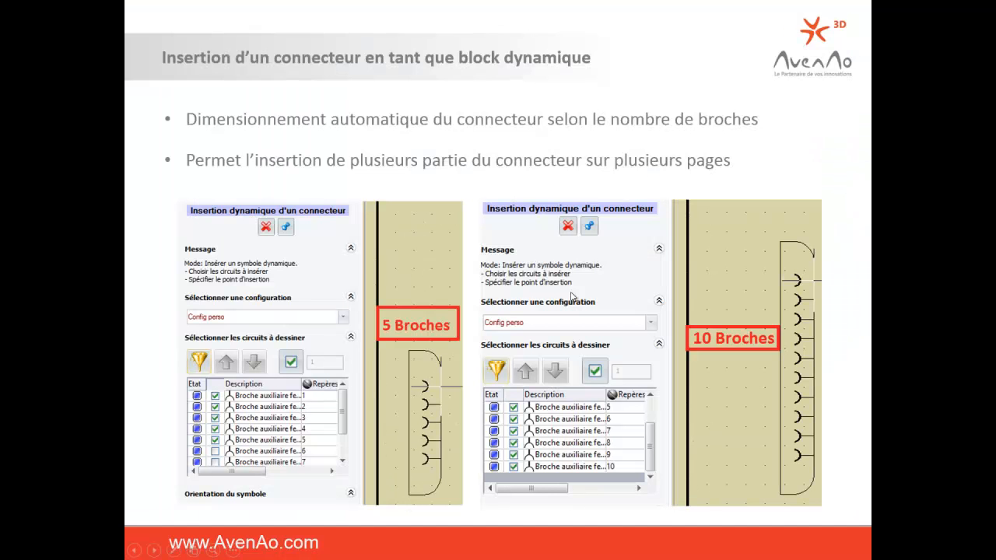
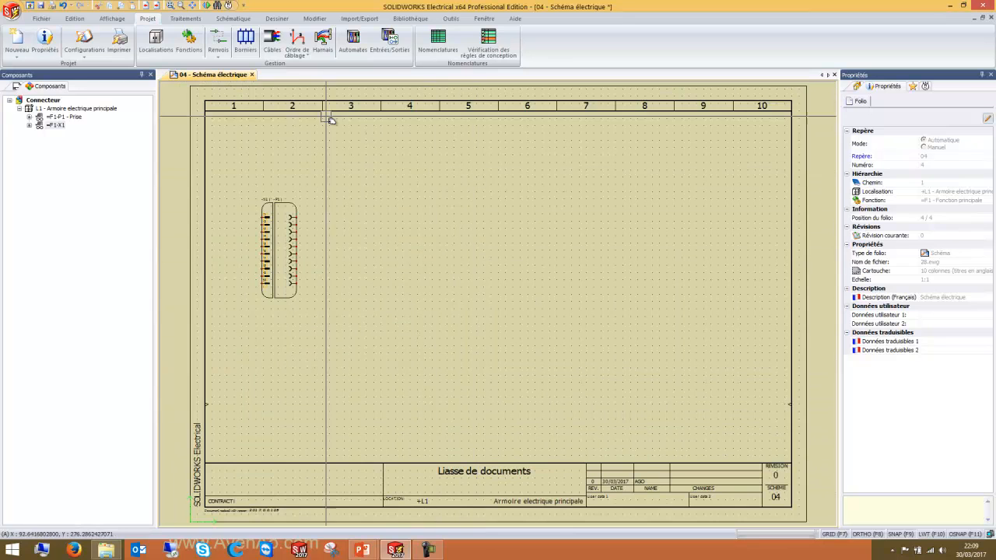
# Create a new connector from the Connecteur AVENAO 10 Broches Femelle manufacturer reference.
pyautogui.click(235, 18)
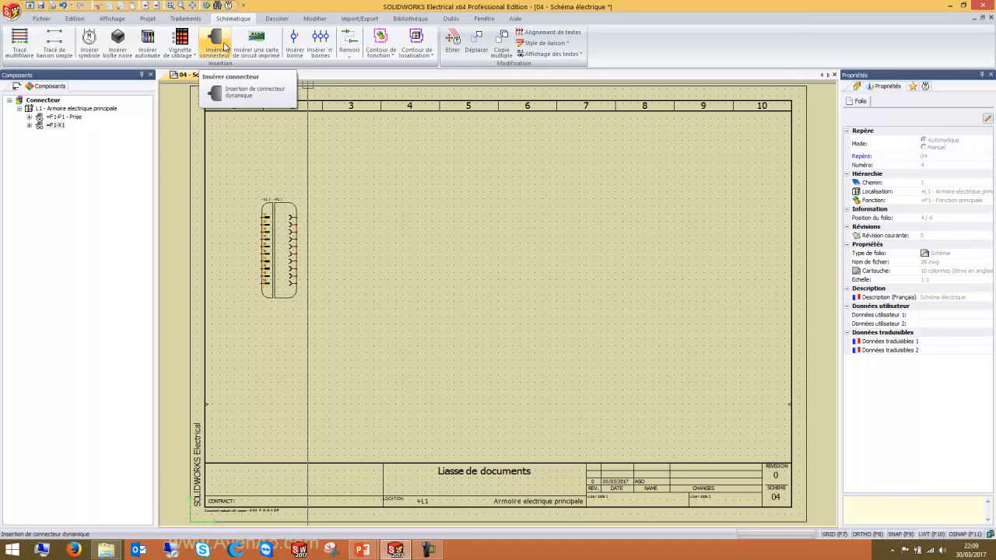
pyautogui.click(217, 43)
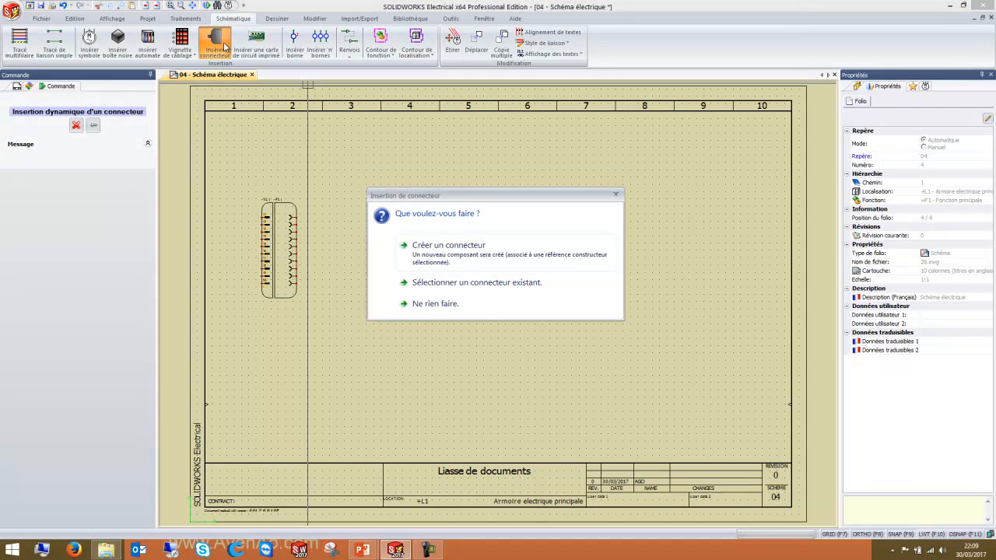
pyautogui.click(534, 255)
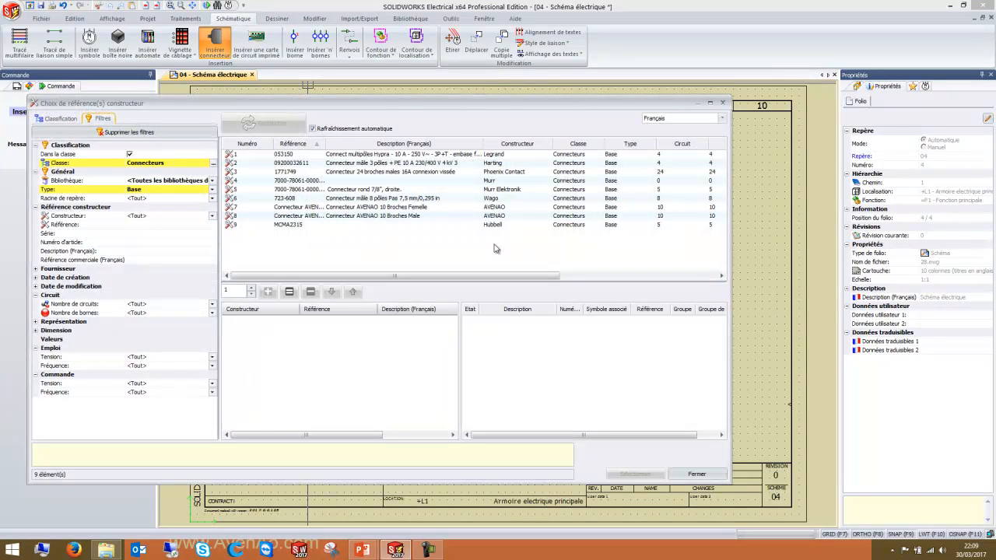
pyautogui.click(374, 218)
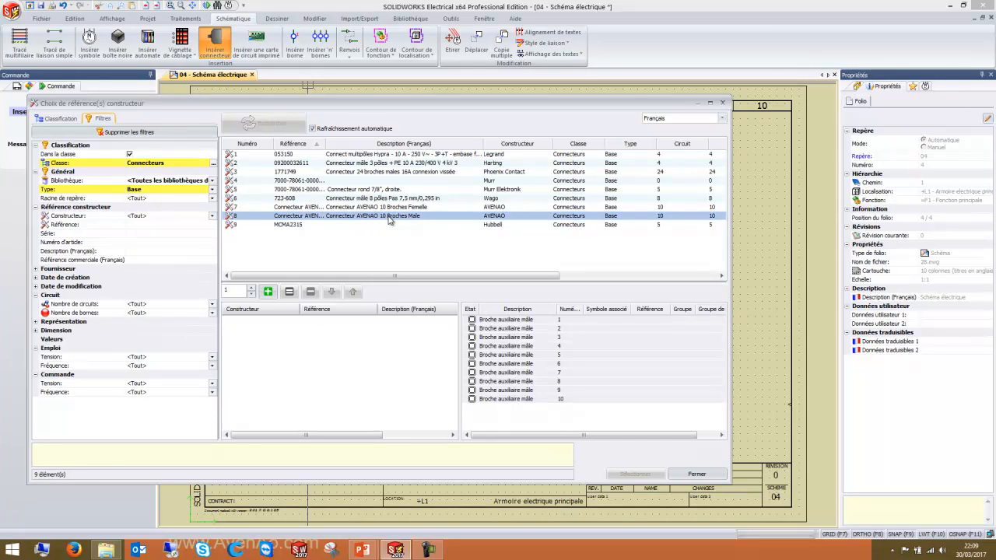
pyautogui.click(397, 207)
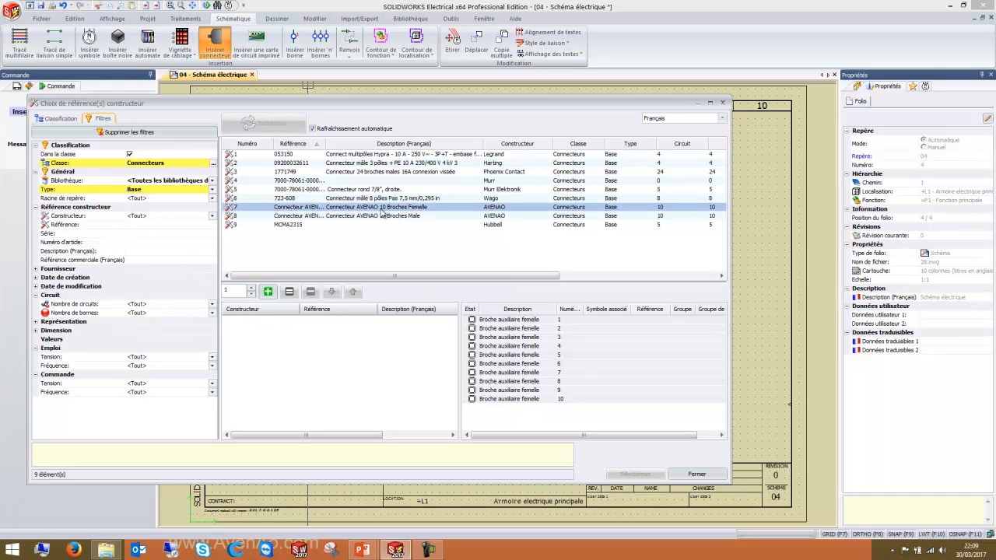
pyautogui.doubleClick(382, 210)
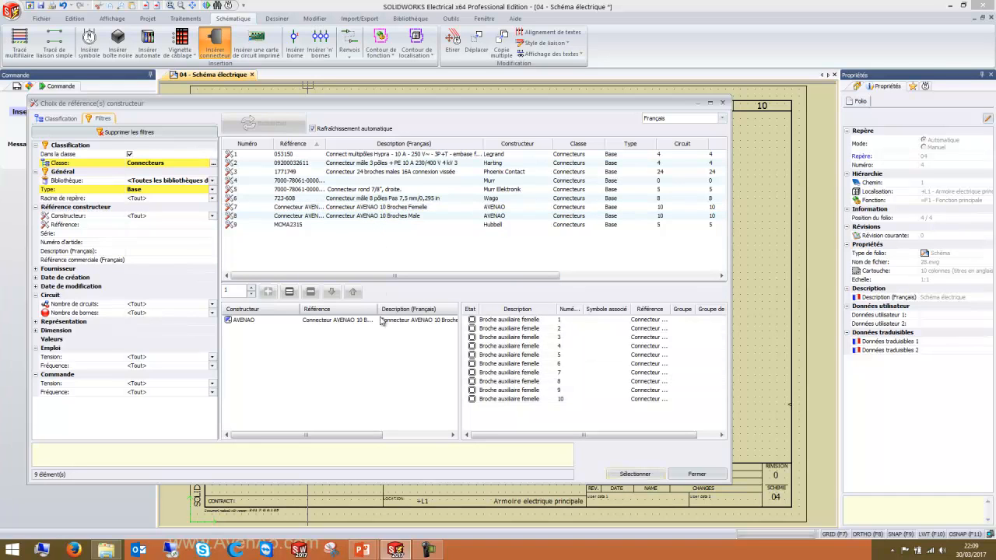
pyautogui.click(633, 475)
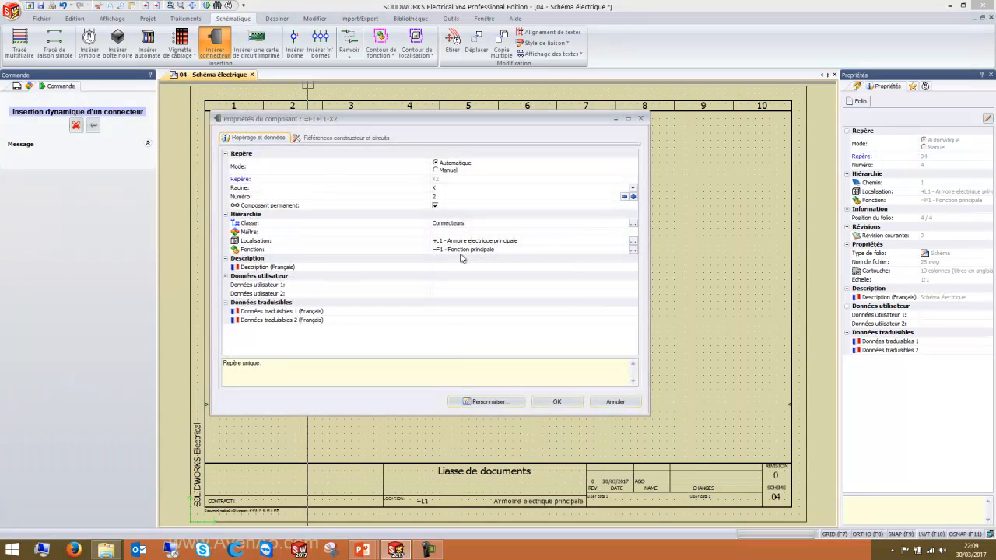
# Set the new connector's mark root to C and choose the Un symbole par broche configuration for its insertion.
pyautogui.click(442, 189)
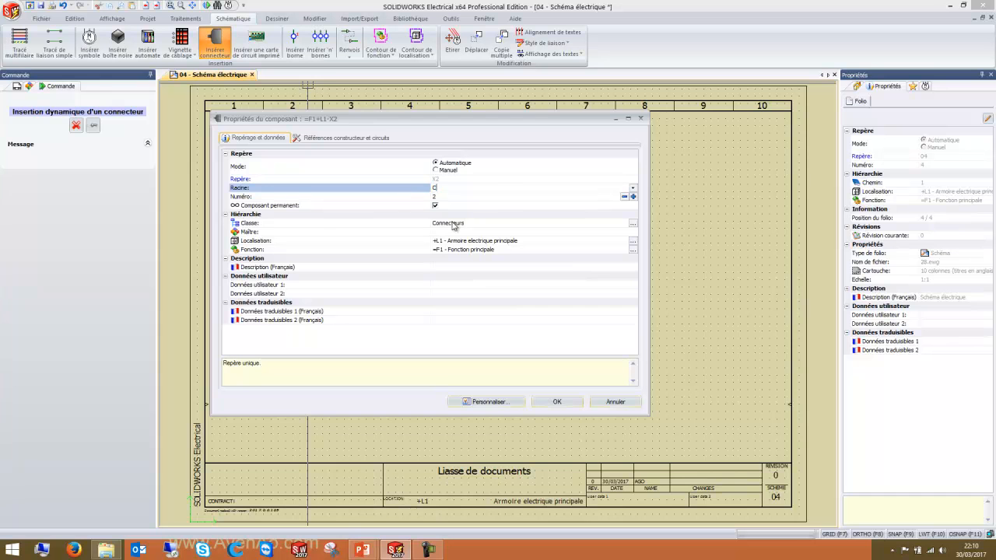
pyautogui.click(554, 403)
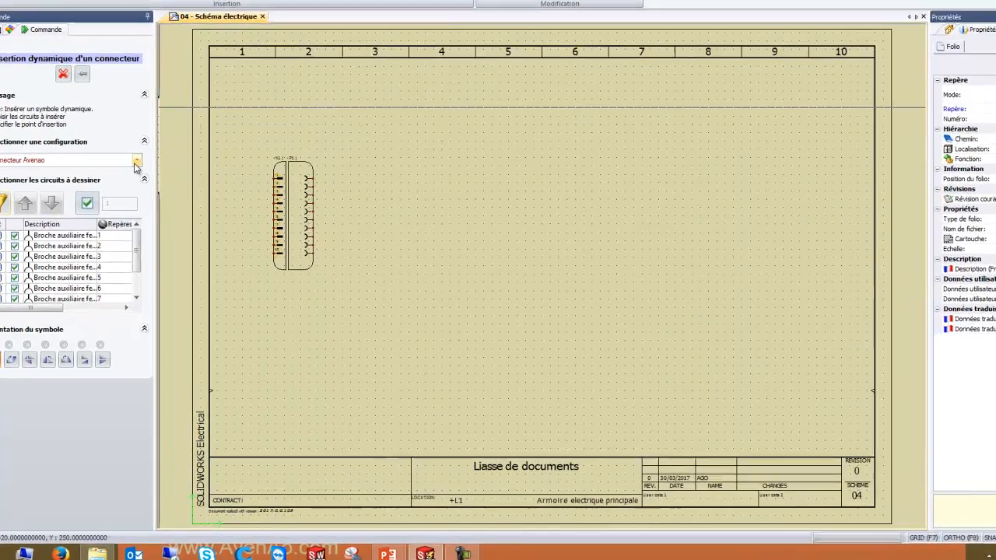
pyautogui.click(141, 202)
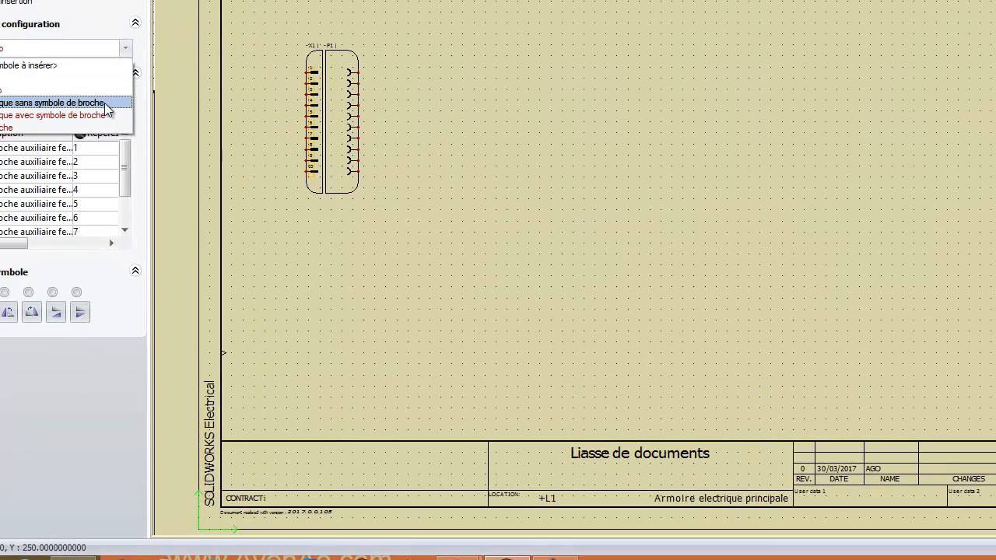
pyautogui.click(3, 128)
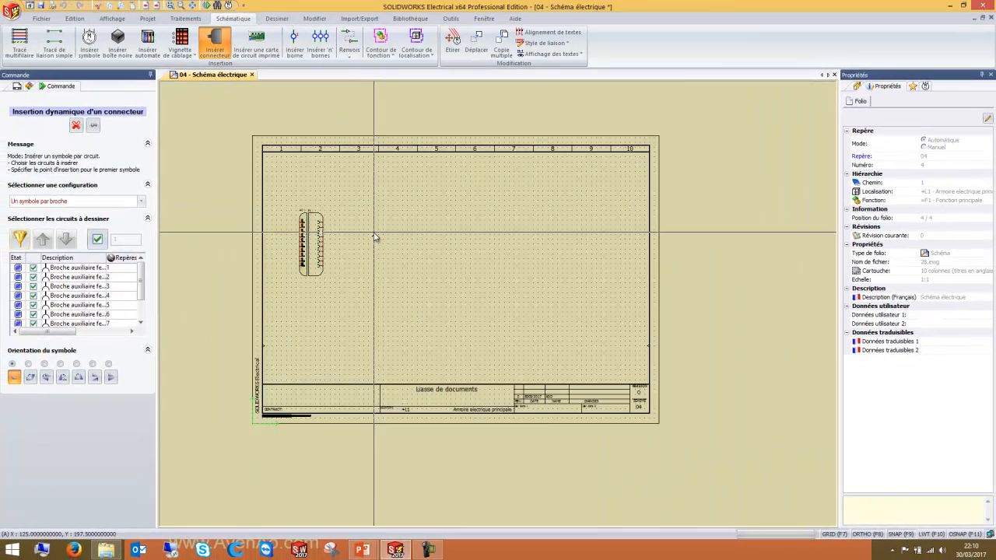
pyautogui.scroll(5, 362, 193)
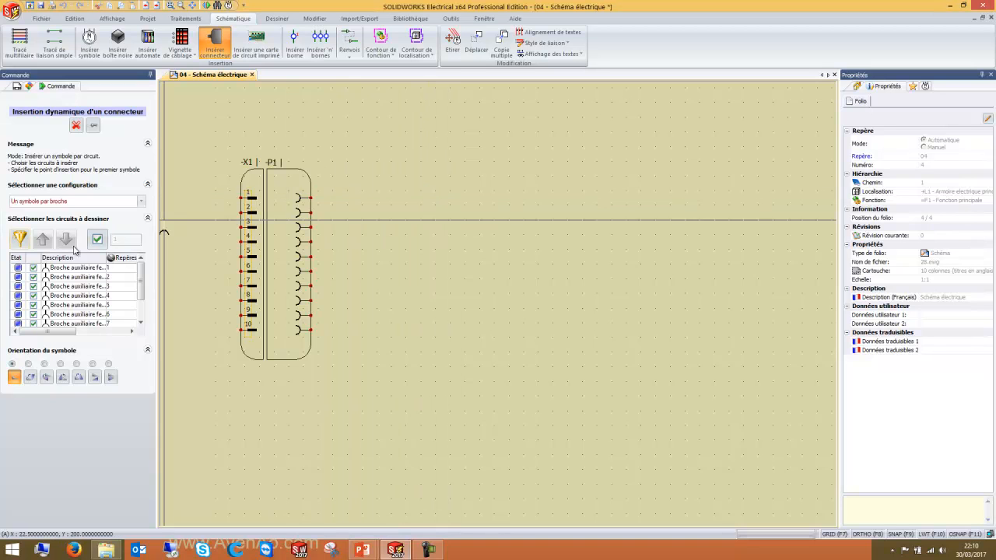
# Exclude circuits 5 to 10 from the circuits to draw, keeping circuits 1 to 4 selected.
pyautogui.click(33, 306)
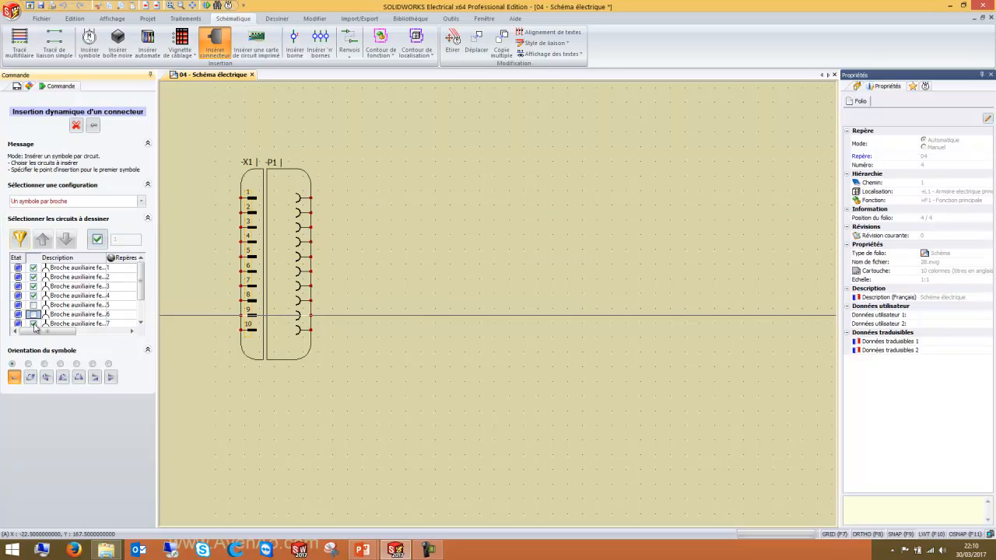
pyautogui.click(33, 323)
pyautogui.click(32, 296)
pyautogui.click(33, 305)
pyautogui.click(33, 314)
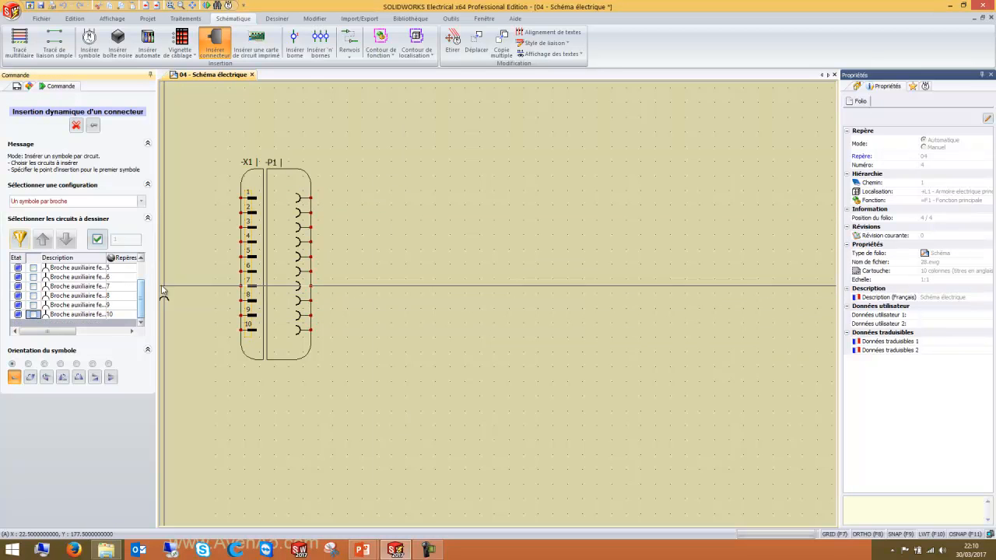
# Orient the pin symbol horizontally with its connection point on the left, and add circuit 5 to the selection.
pyautogui.click(31, 376)
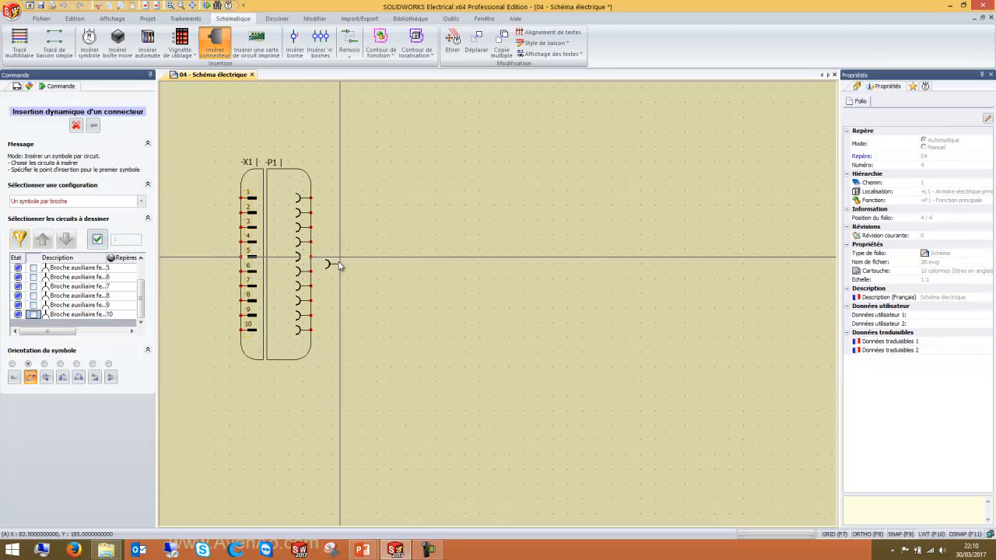
pyautogui.click(46, 377)
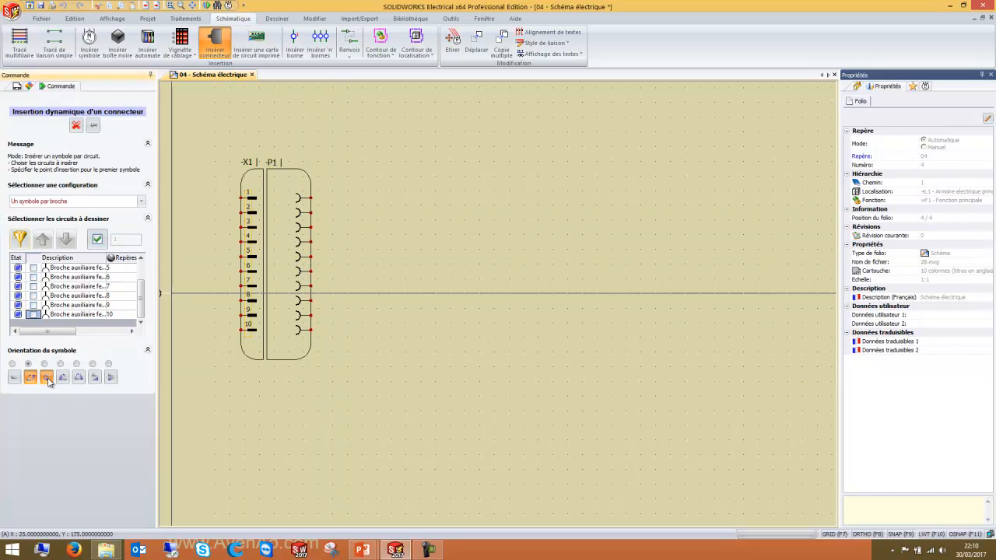
pyautogui.click(63, 379)
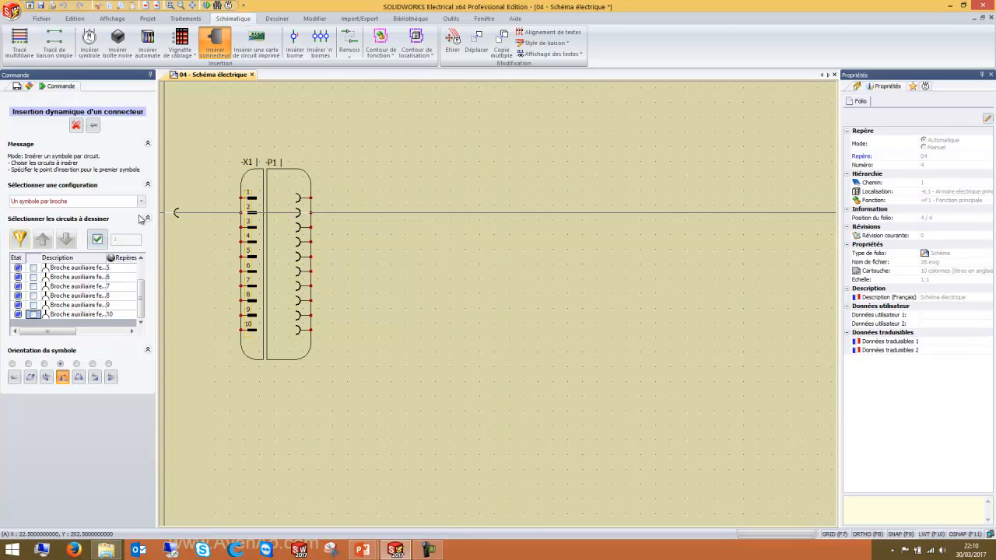
pyautogui.moveTo(141, 299); pyautogui.dragTo(143, 276)
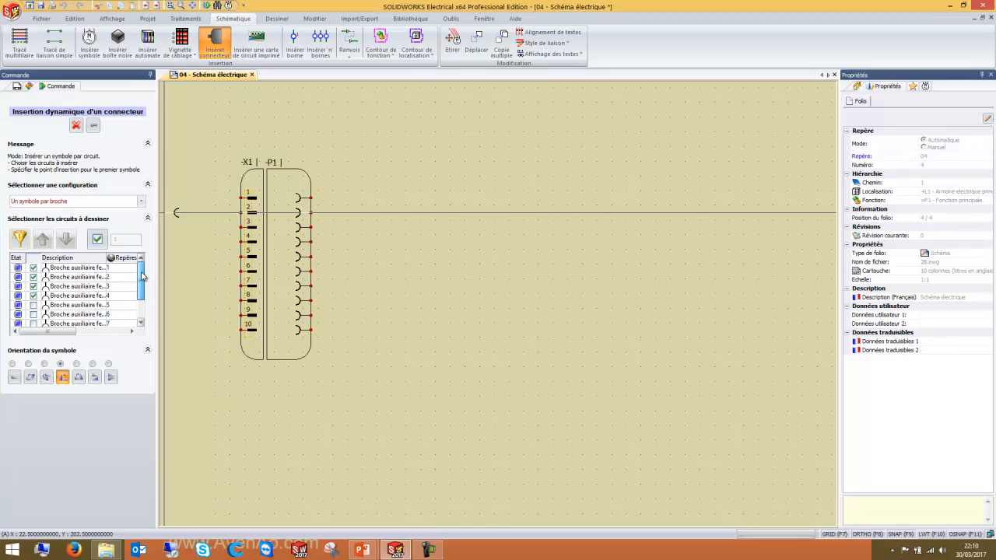
pyautogui.click(33, 305)
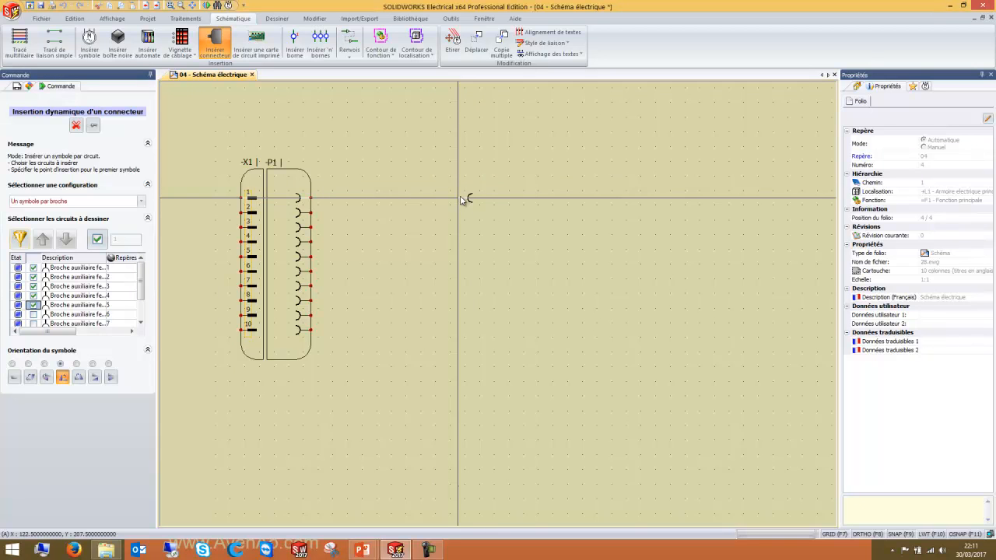
# Limit the number of circuits to draw to 1 and try selecting other pins in the circuit list.
pyautogui.click(96, 241)
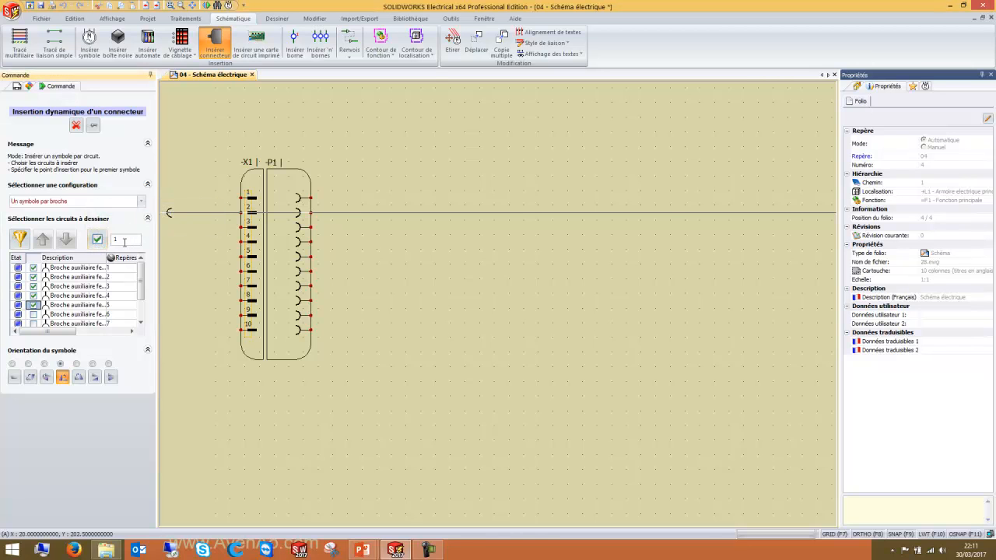
pyautogui.click(126, 242)
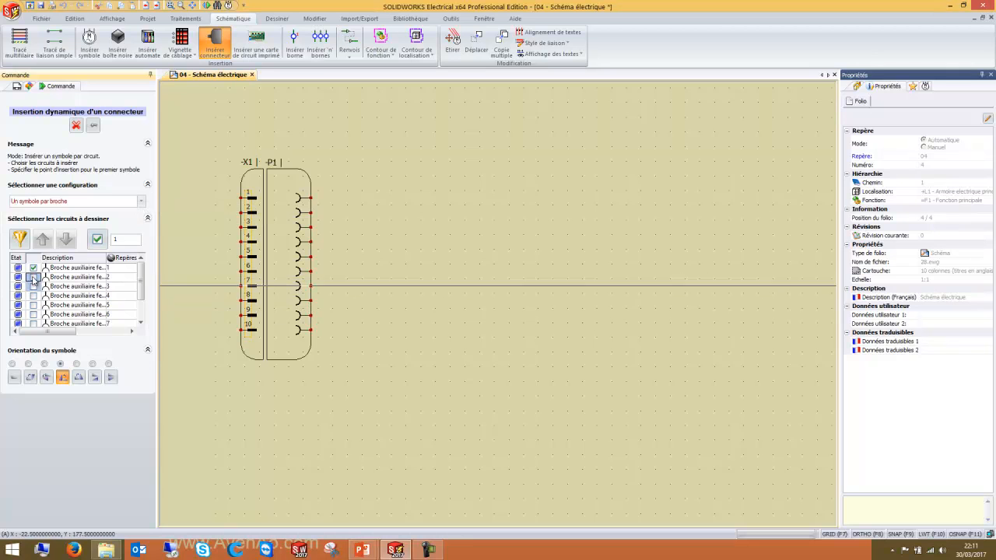
pyautogui.moveTo(142, 280); pyautogui.dragTo(143, 284)
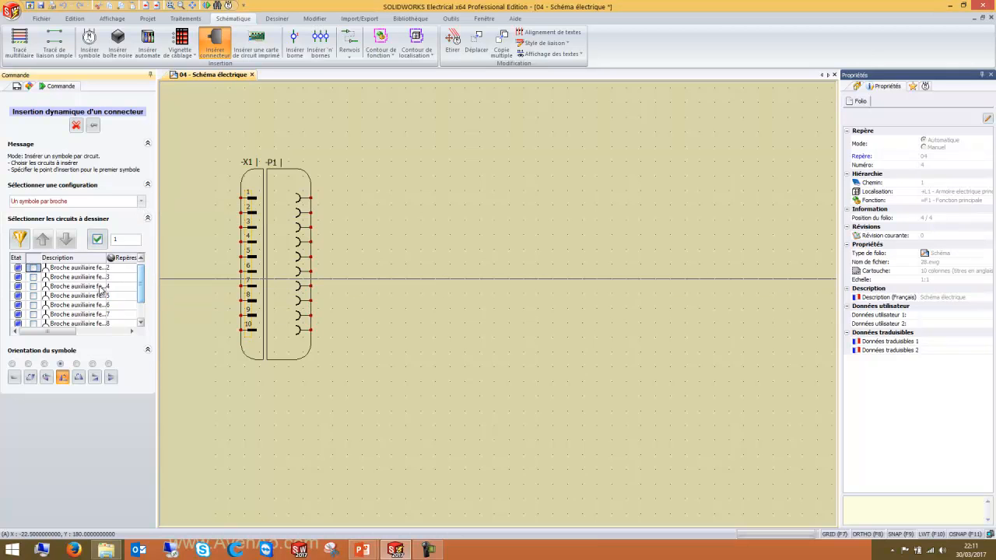
pyautogui.scroll(1, 59, 280)
pyautogui.click(115, 287)
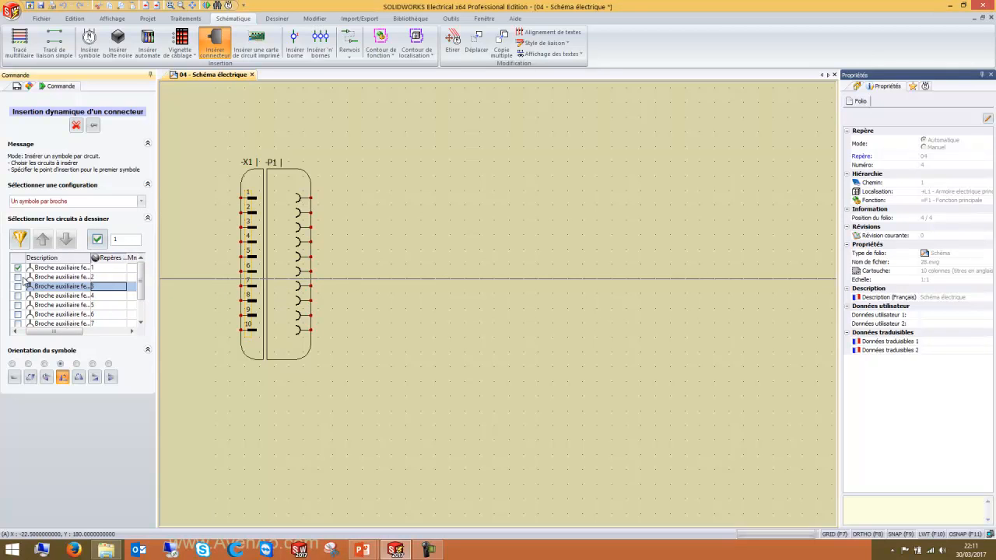
pyautogui.click(19, 277)
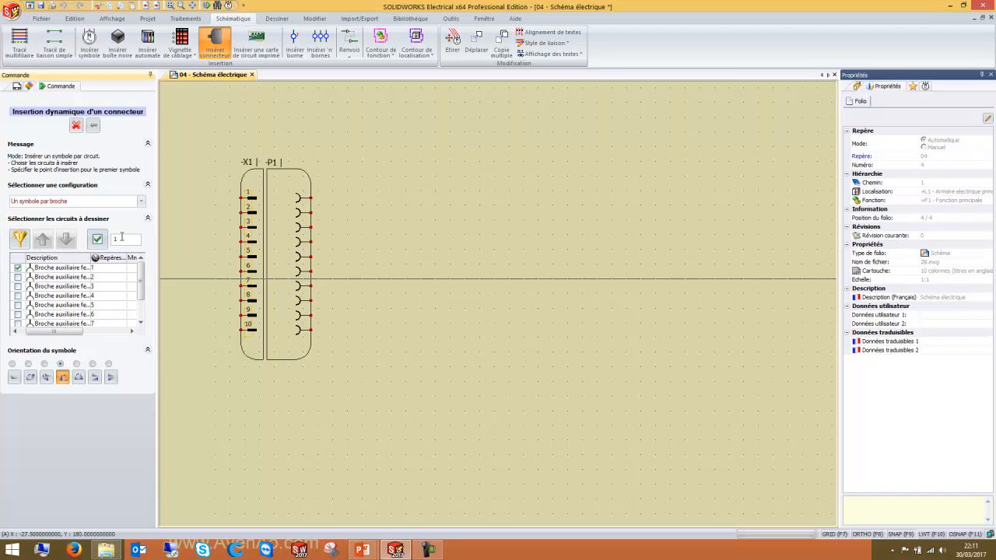
# Reselect circuits 1 to 5 without the quantity limit and place their pin symbols beside the P1 connector.
pyautogui.click(97, 240)
pyautogui.click(18, 268)
pyautogui.click(18, 277)
pyautogui.click(18, 287)
pyautogui.click(19, 296)
pyautogui.click(18, 304)
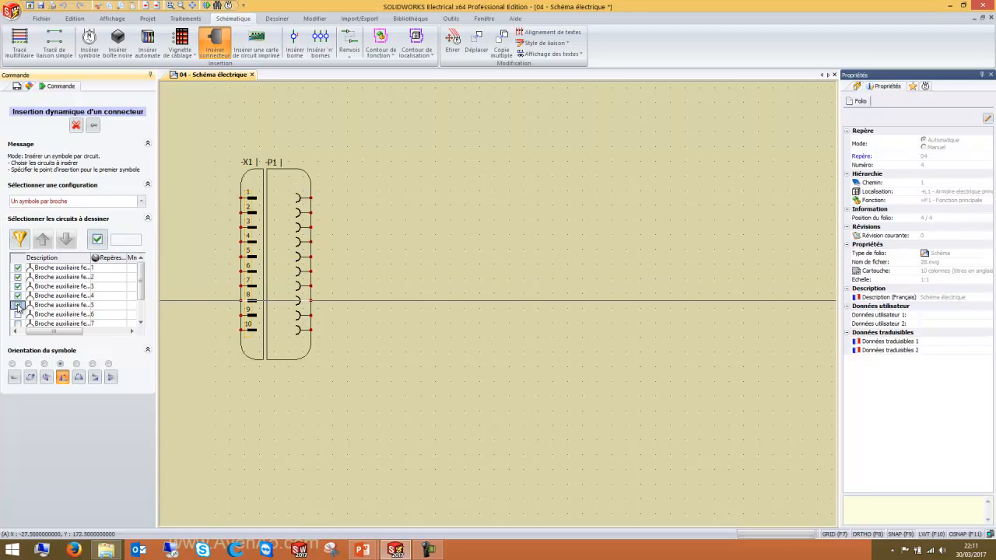
pyautogui.moveTo(142, 290); pyautogui.dragTo(140, 306)
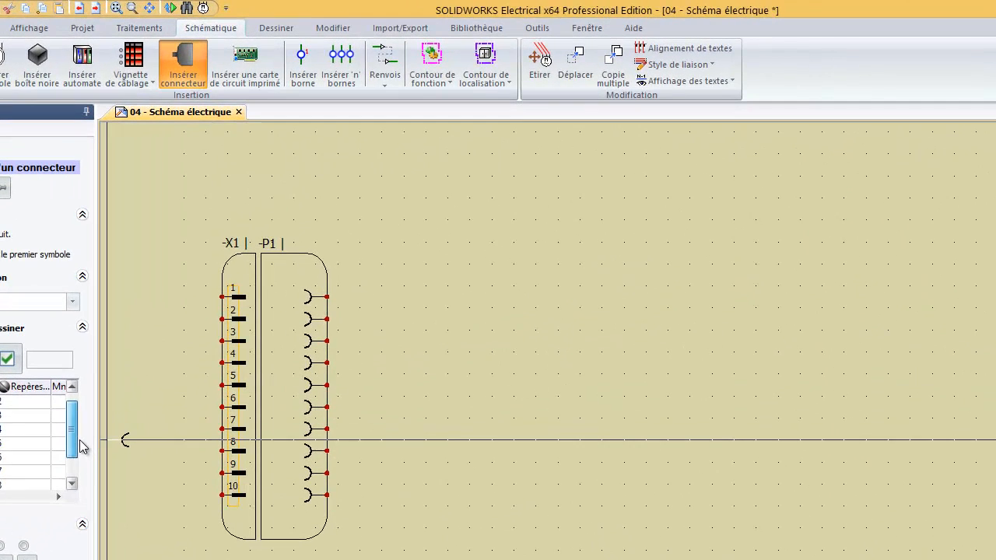
pyautogui.click(437, 297)
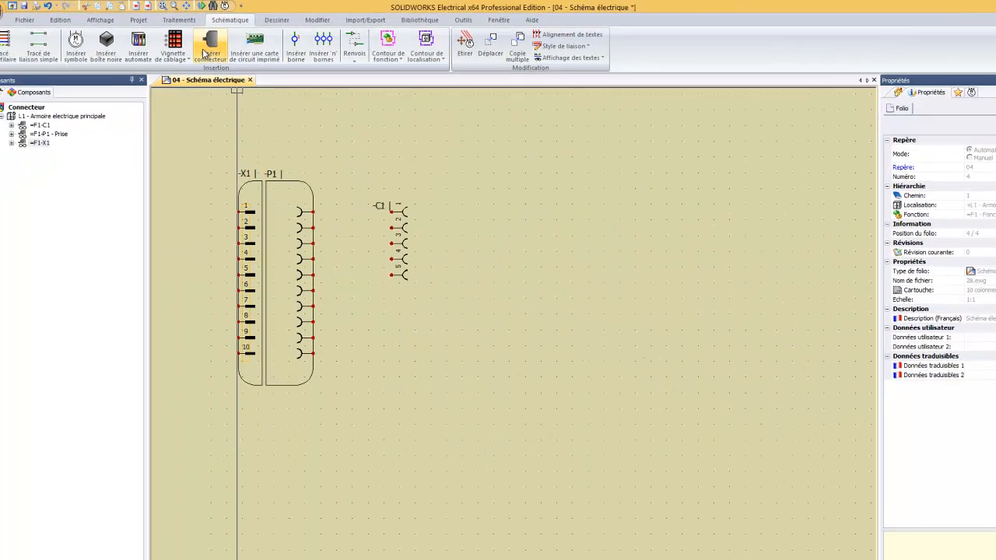
# Resume inserting connector C1 to examine its remaining circuits, cancel the insertion, and briefly select its placed pin symbols.
pyautogui.click(204, 51)
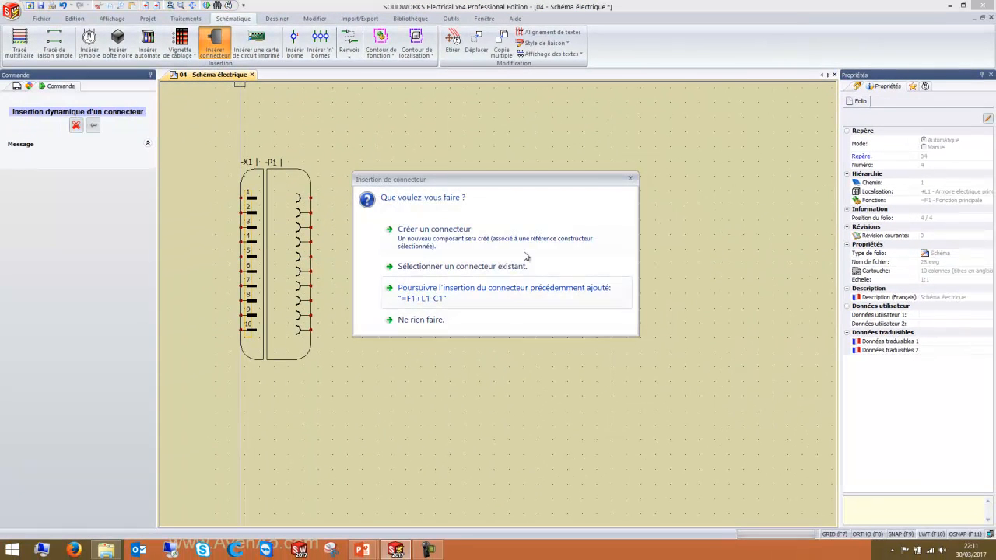
pyautogui.click(441, 292)
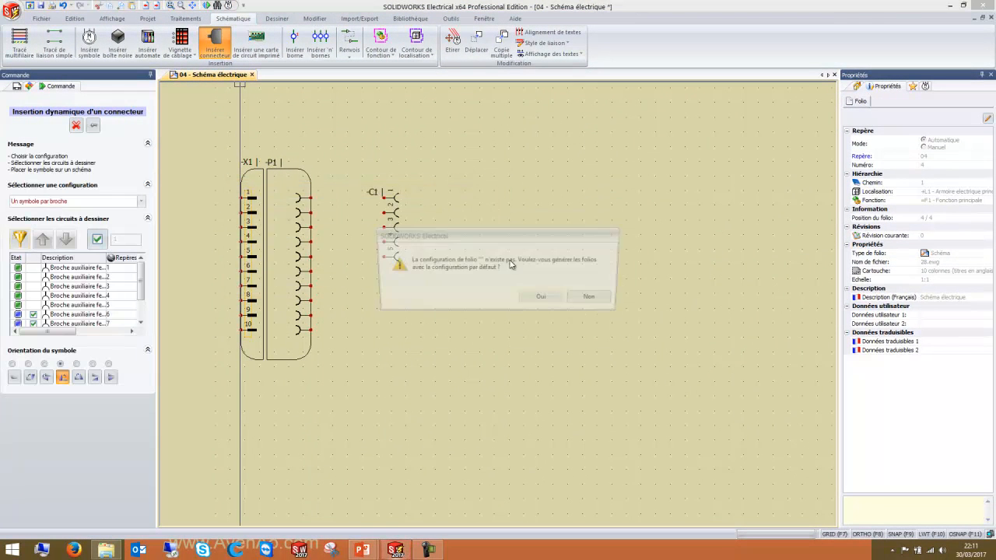
pyautogui.click(542, 298)
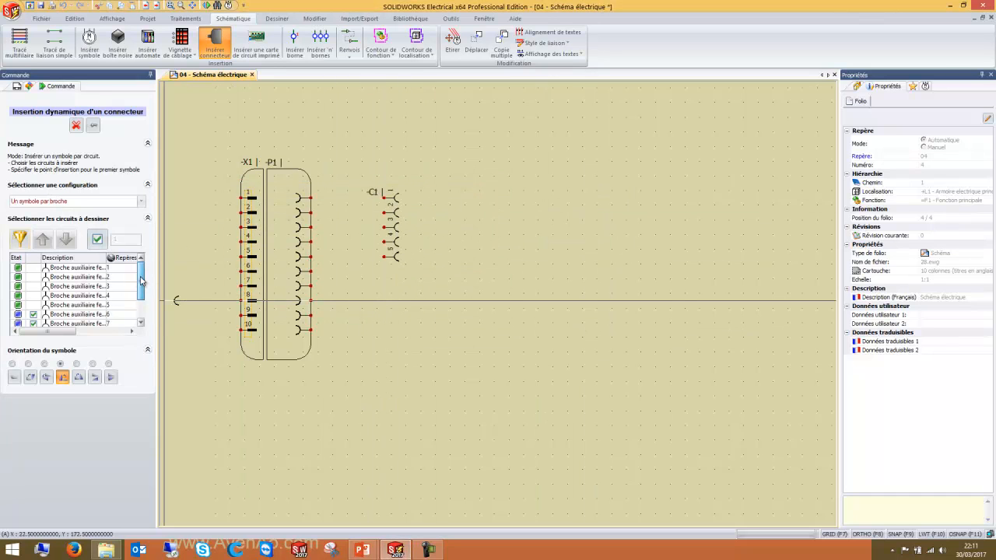
pyautogui.moveTo(141, 281); pyautogui.dragTo(142, 313)
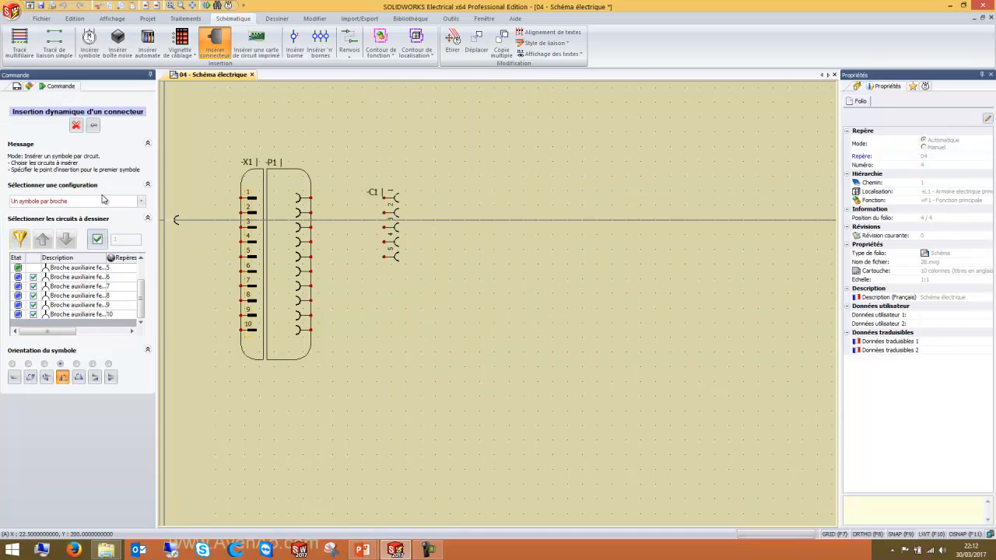
pyautogui.click(76, 125)
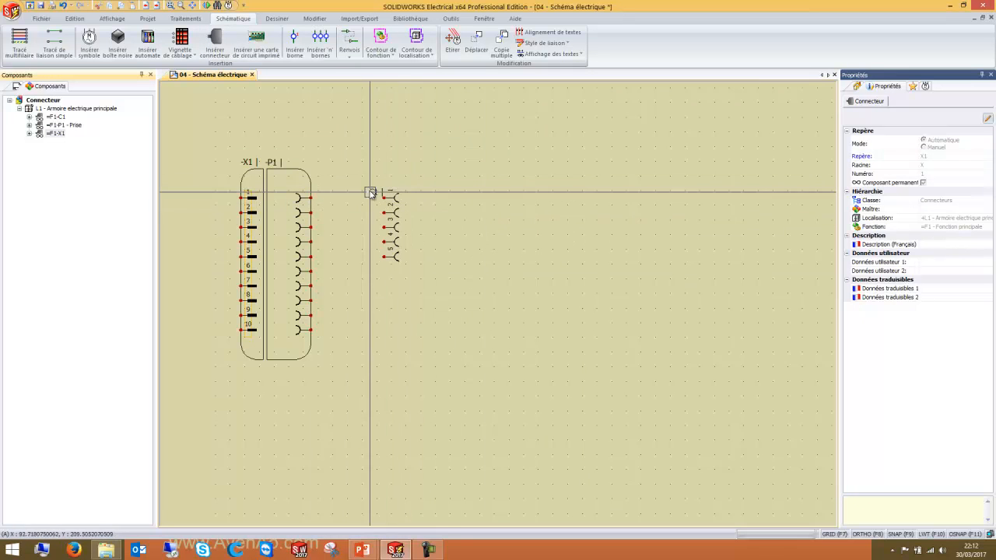
pyautogui.moveTo(360, 172)
pyautogui.mouseDown()
pyautogui.moveTo(397, 284)
pyautogui.moveTo(410, 288)
pyautogui.mouseUp()
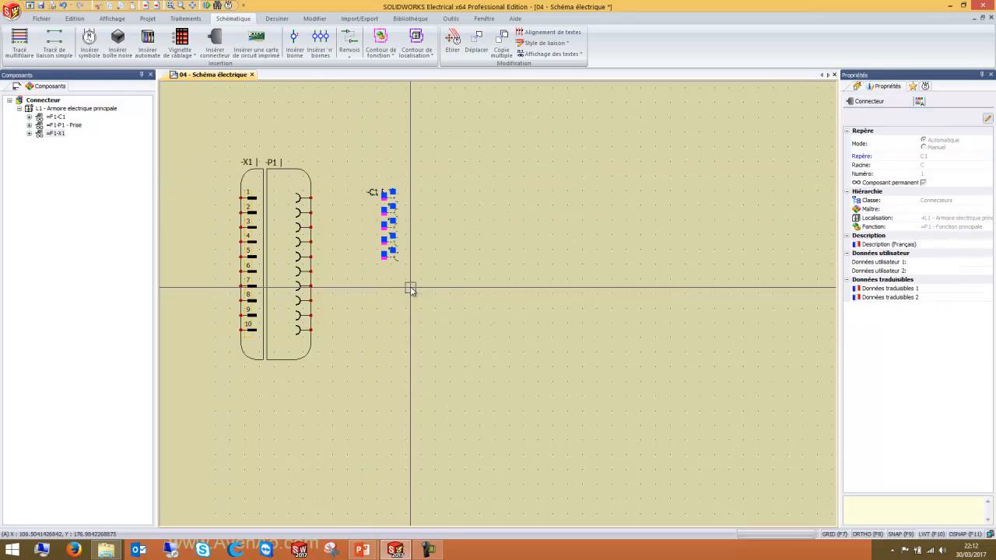
pyautogui.press('Escape')
# Create a new connector X2 with the AVENAO 10-pin male manufacturer reference, accepting the proposed component properties.
pyautogui.click(226, 38)
pyautogui.click(418, 236)
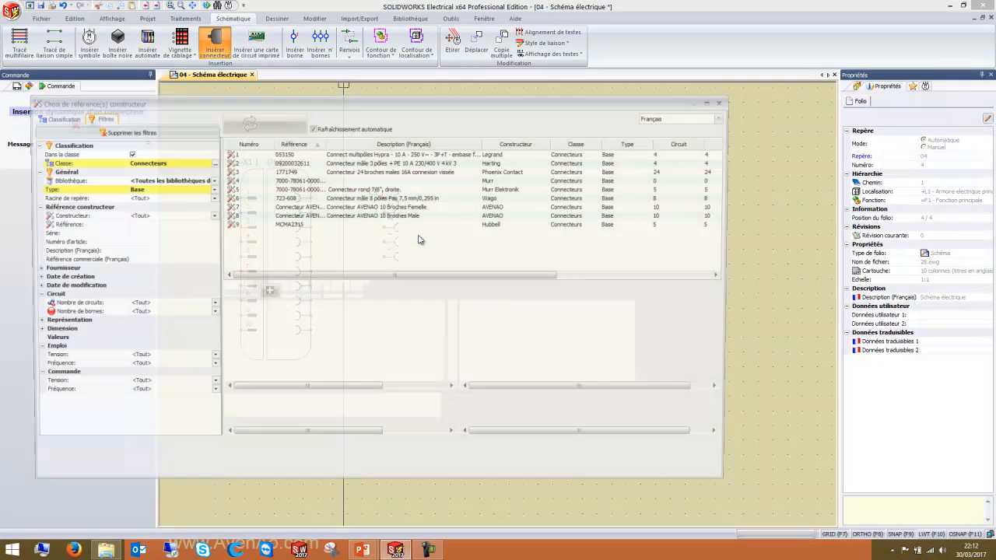
pyautogui.click(367, 216)
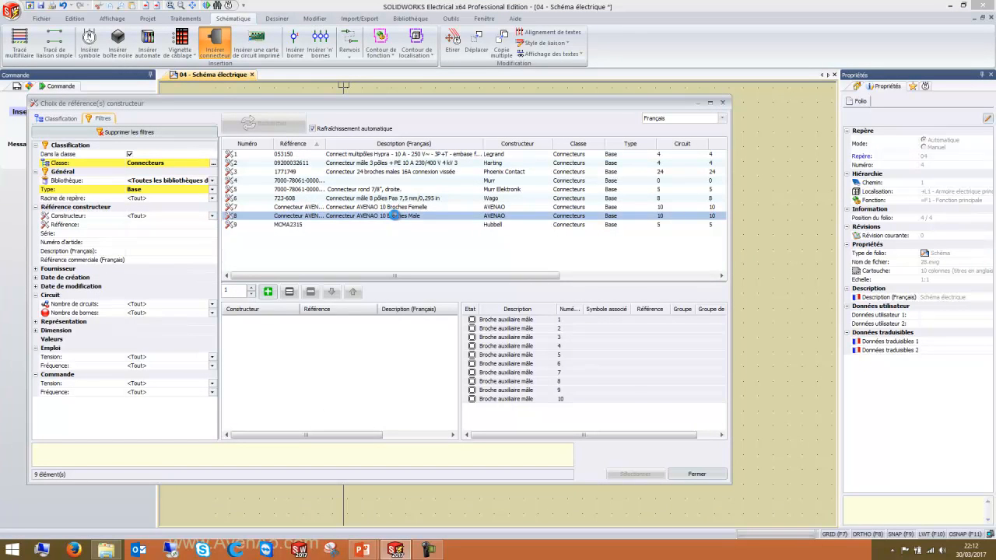
pyautogui.doubleClick(395, 215)
pyautogui.click(363, 319)
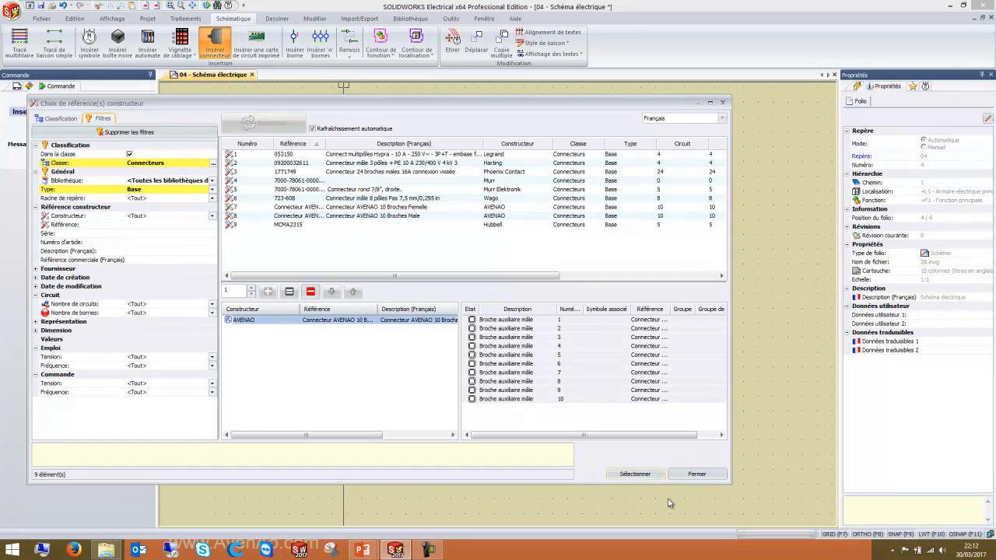
pyautogui.click(642, 473)
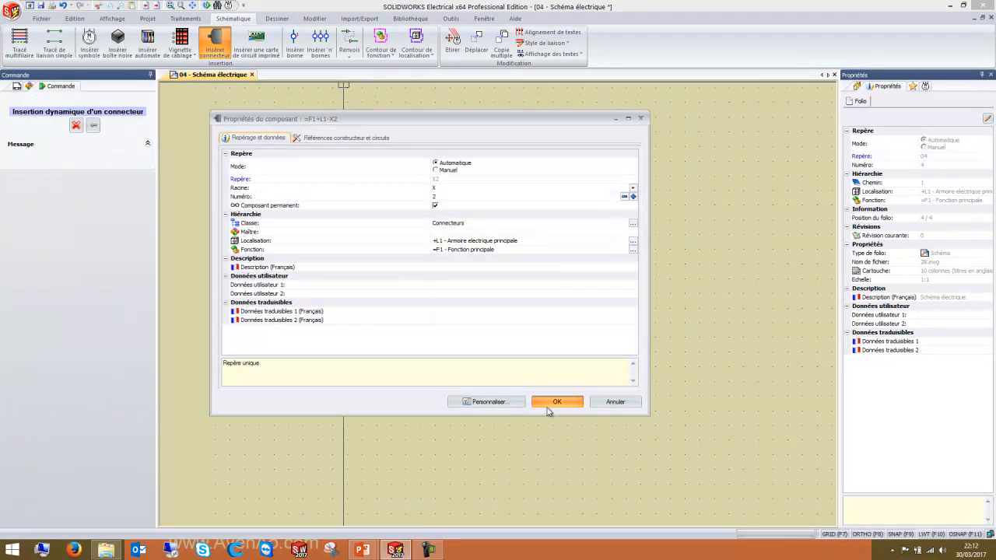
pyautogui.click(554, 402)
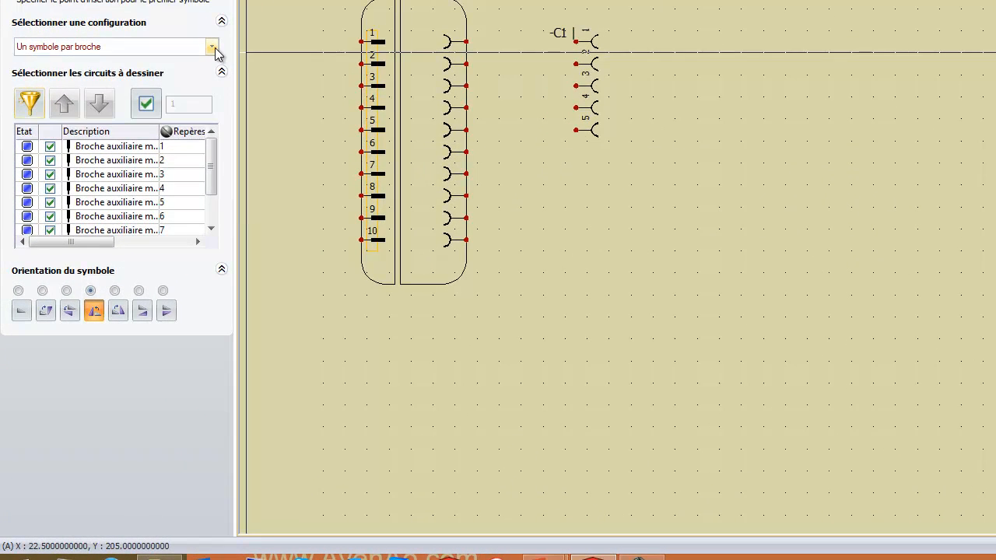
# Keep the "Un symbole par broche" configuration and limit the number of circuits to draw to 5.
pyautogui.click(141, 200)
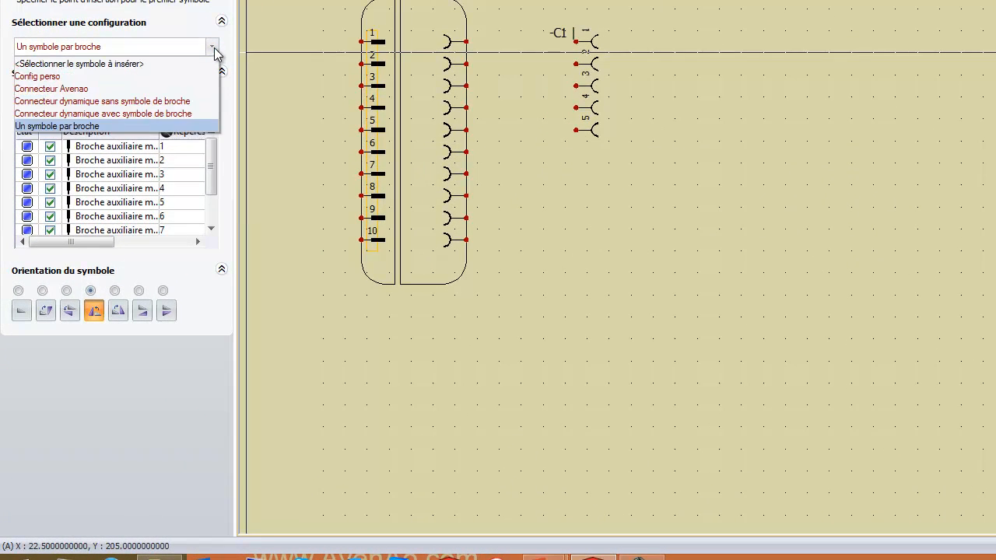
pyautogui.click(170, 21)
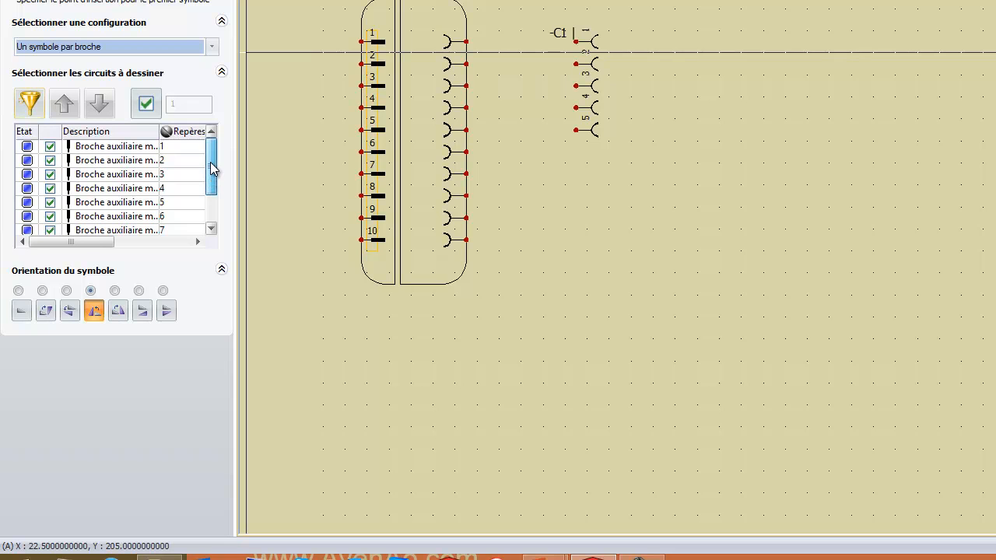
pyautogui.click(145, 104)
pyautogui.press('BackSpace')
pyautogui.write('5')
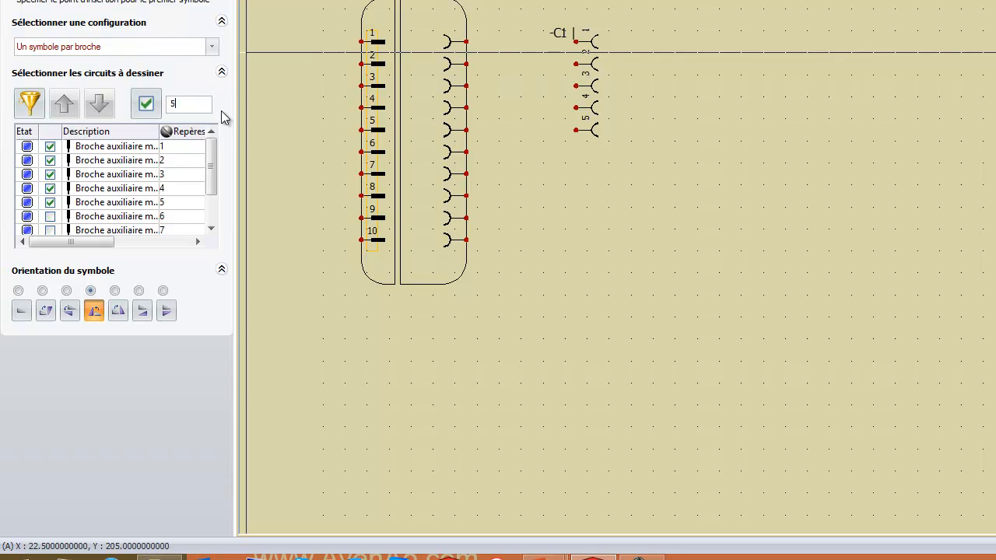
# Deselect circuits 1 to 5 in the list of circuits to draw.
pyautogui.click(53, 202)
pyautogui.click(53, 188)
pyautogui.click(52, 173)
pyautogui.click(52, 159)
pyautogui.click(48, 175)
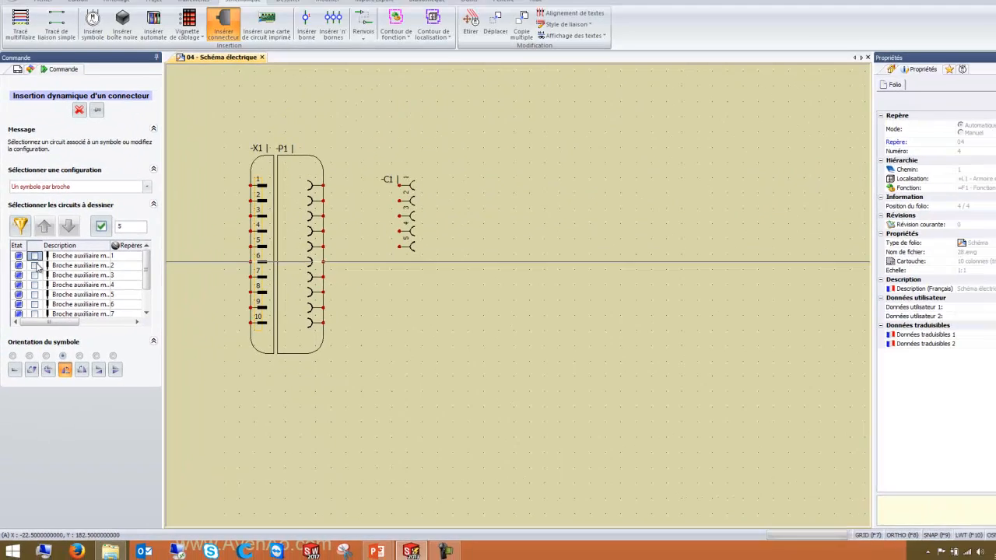
pyautogui.scroll(-7, 73, 226)
pyautogui.scroll(5, 73, 224)
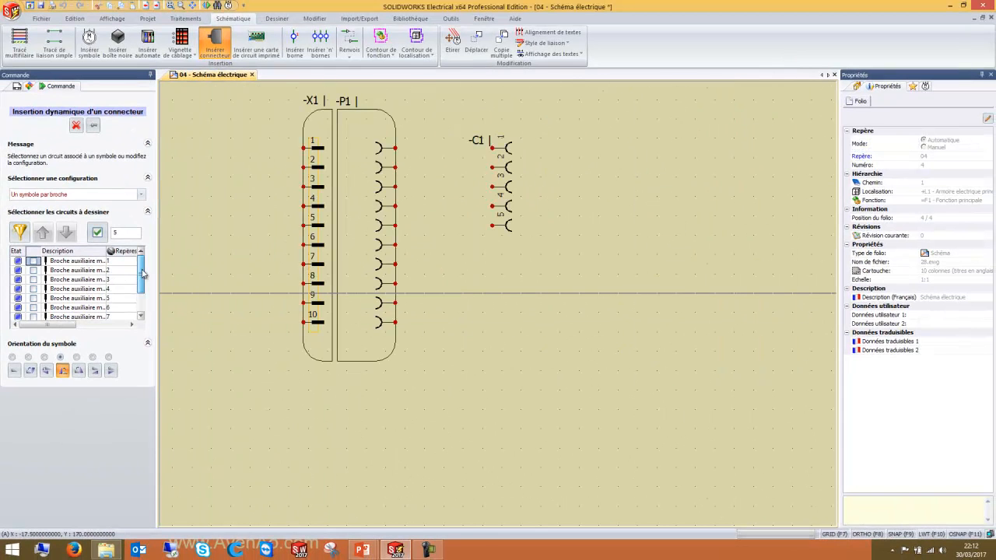
# Try selecting circuits 5 to 9 in the circuit list, leaving circuit 10 out.
pyautogui.moveTo(143, 274); pyautogui.dragTo(40, 302)
pyautogui.click(33, 263)
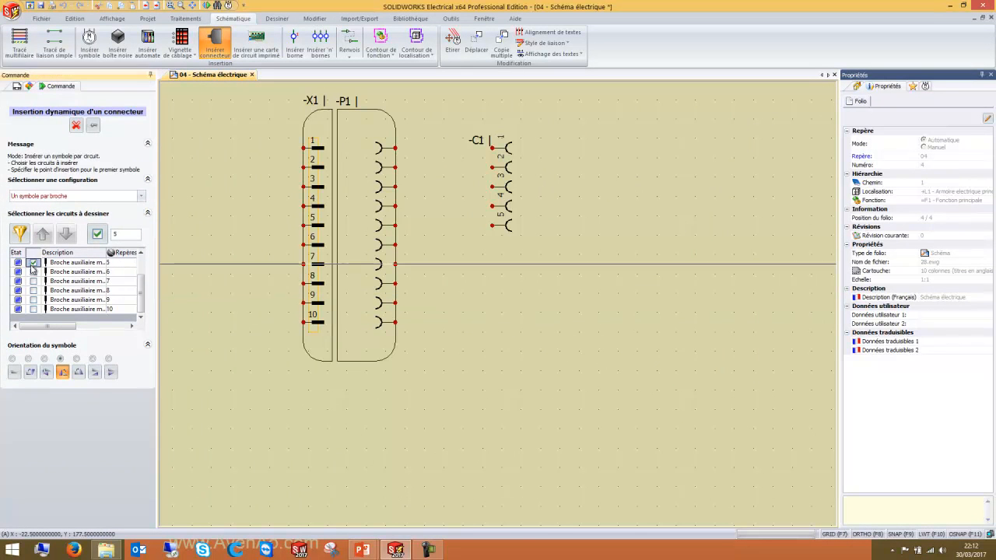
pyautogui.click(34, 307)
pyautogui.click(33, 286)
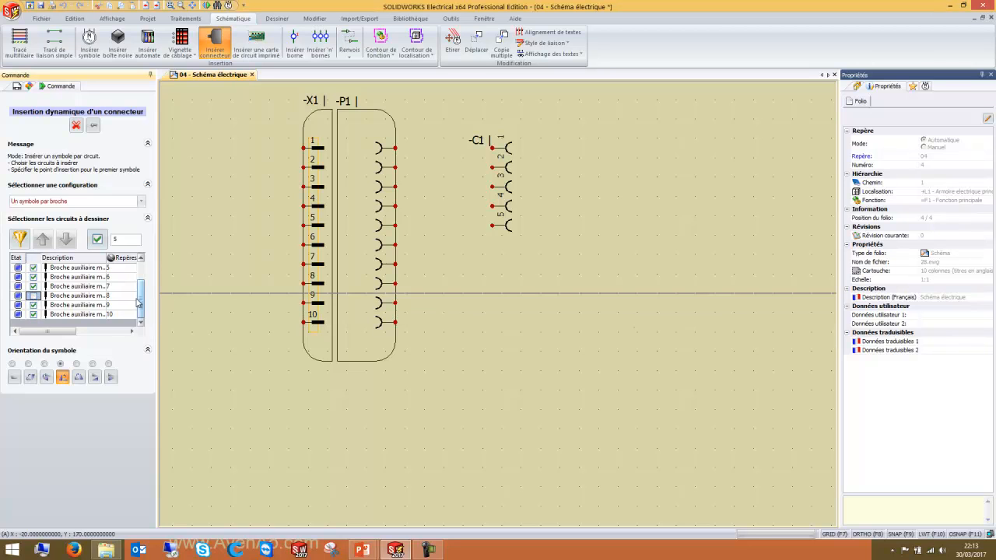
pyautogui.moveTo(143, 302)
pyautogui.mouseDown()
pyautogui.moveTo(144, 292)
pyautogui.moveTo(148, 314)
pyautogui.moveTo(148, 301)
pyautogui.mouseUp()
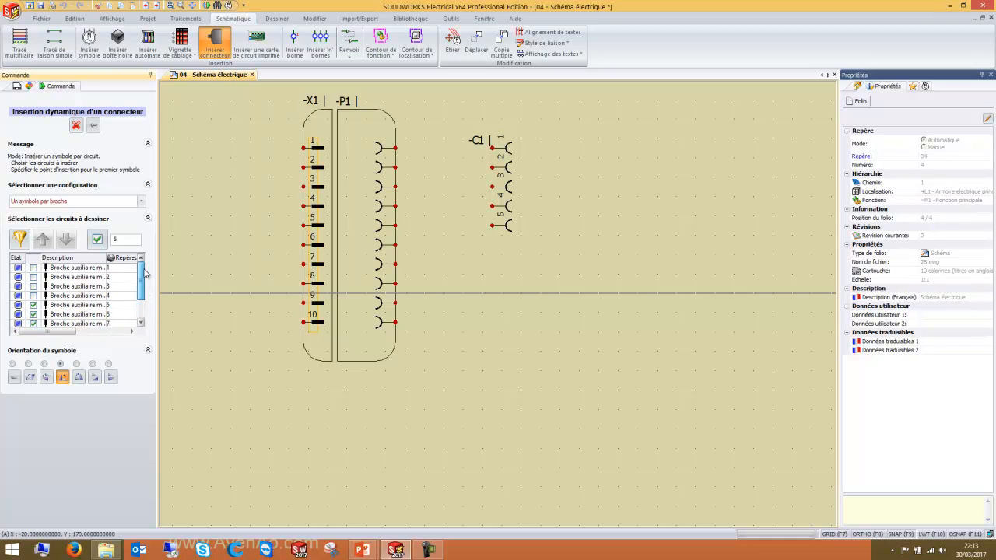
pyautogui.scroll(-1, 33, 310)
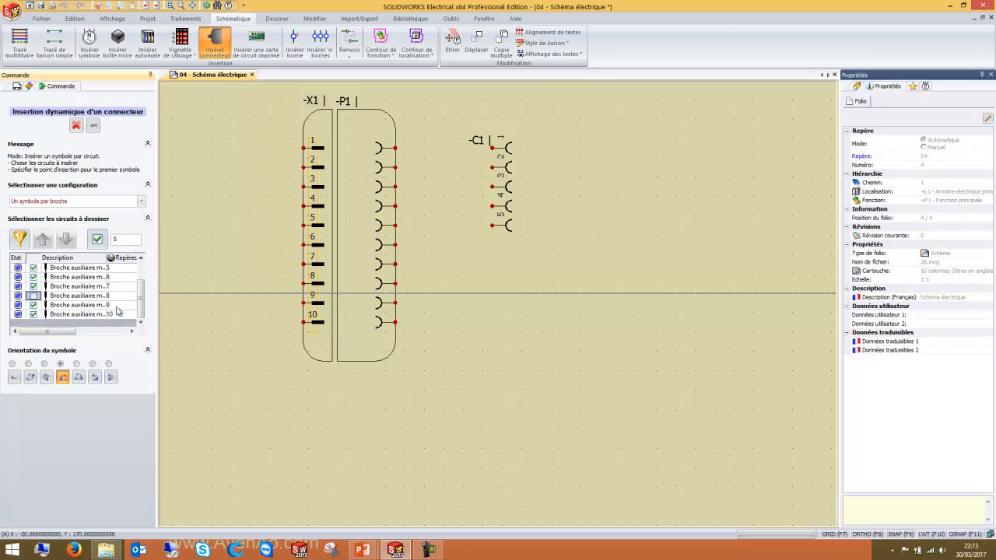
pyautogui.click(33, 297)
pyautogui.click(33, 305)
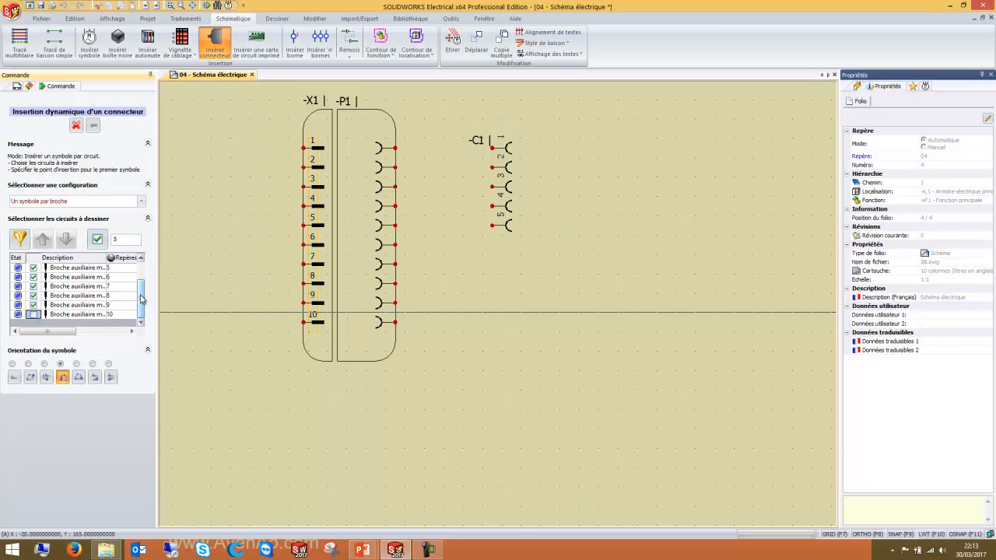
pyautogui.click(119, 240)
pyautogui.moveTo(143, 304); pyautogui.dragTo(142, 301)
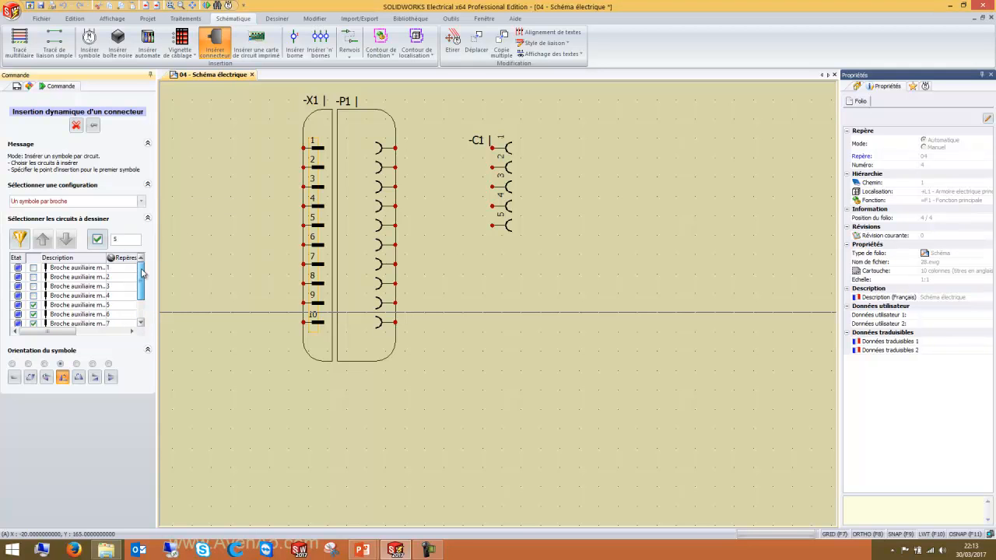
# Redo the circuit selection so that only circuits 6 to 10 are drawn.
pyautogui.click(33, 277)
pyautogui.click(33, 287)
pyautogui.click(34, 296)
pyautogui.click(33, 314)
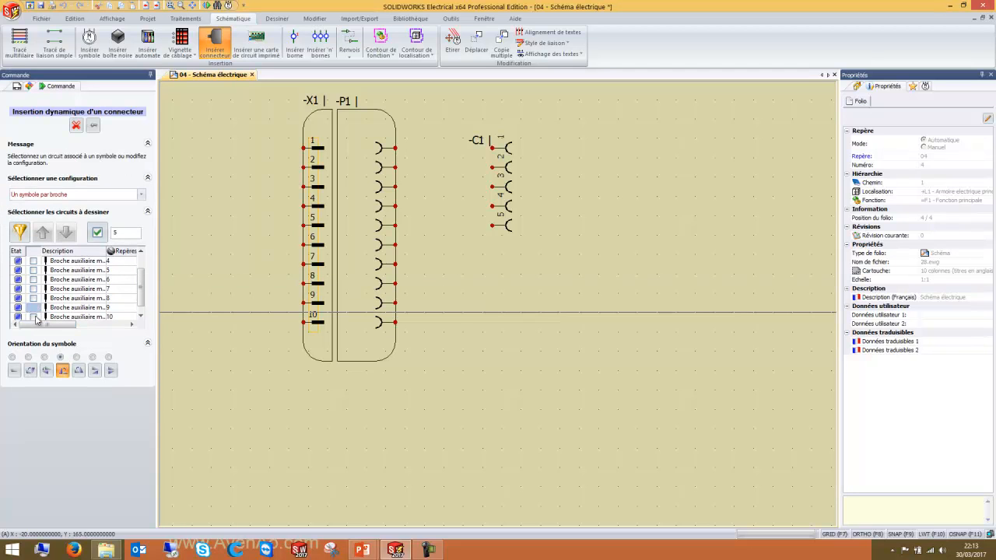
pyautogui.click(34, 318)
pyautogui.click(33, 305)
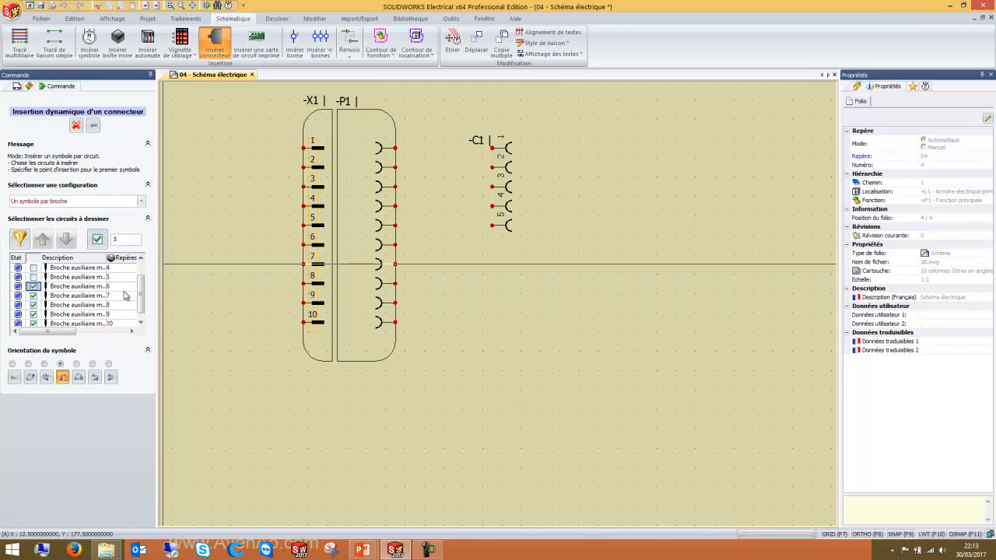
pyautogui.moveTo(146, 303); pyautogui.dragTo(143, 311)
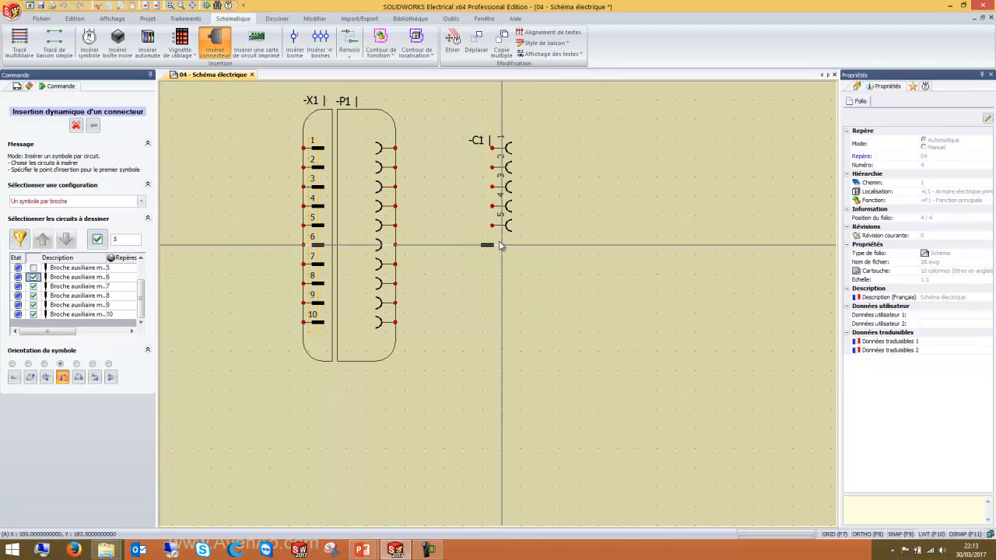
# Place only circuit 6 of X2 directly below C1's pin 5, oriented horizontally with its connection point on the left.
pyautogui.click(14, 377)
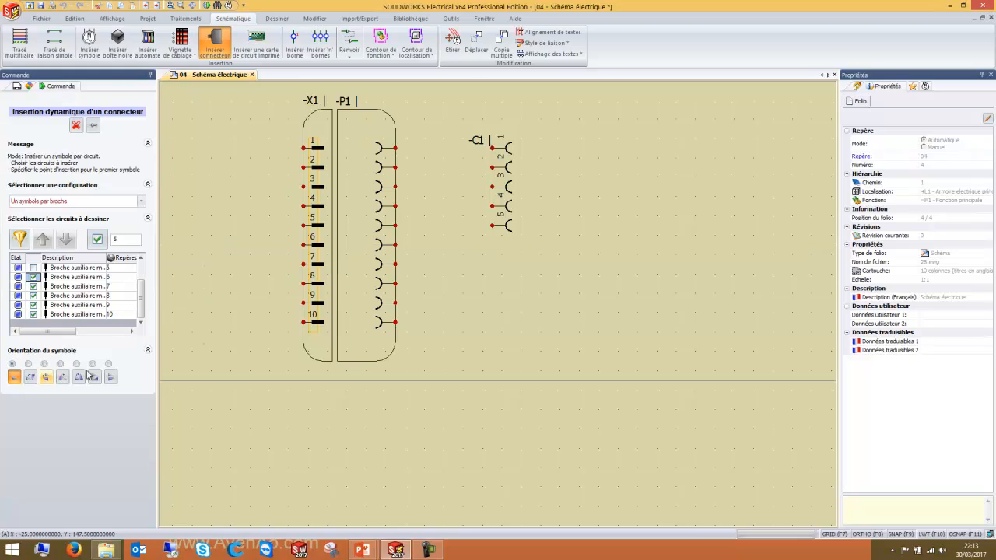
pyautogui.click(30, 377)
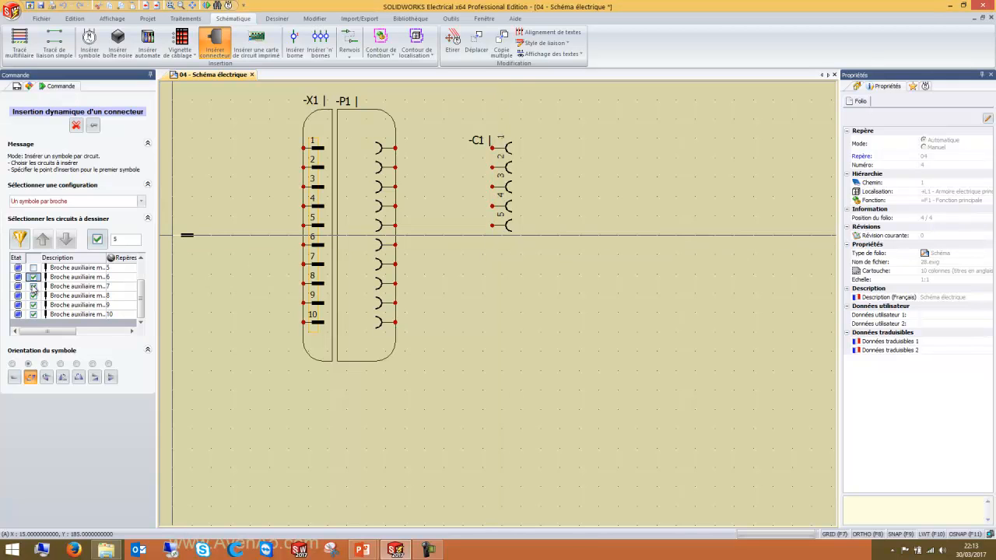
pyautogui.click(33, 286)
pyautogui.click(33, 307)
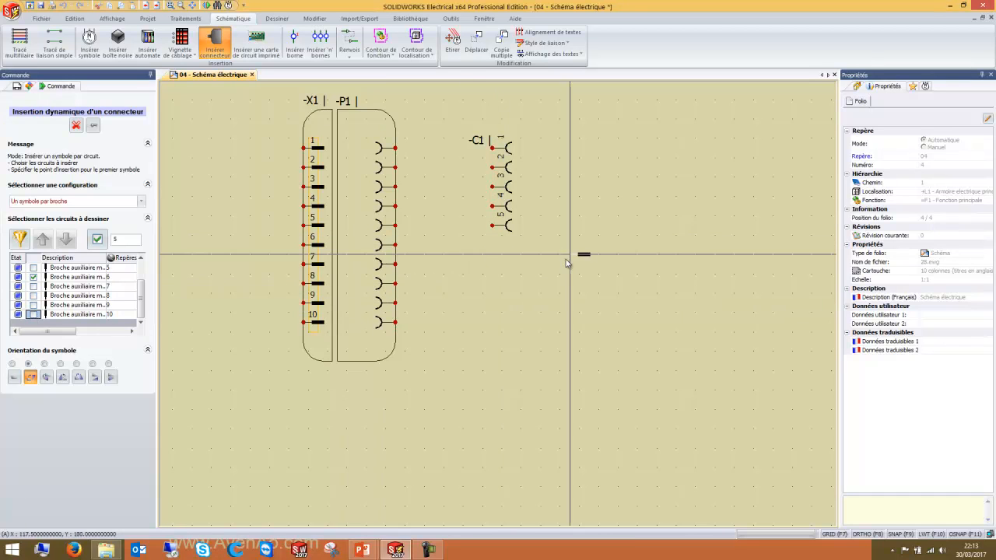
pyautogui.click(492, 246)
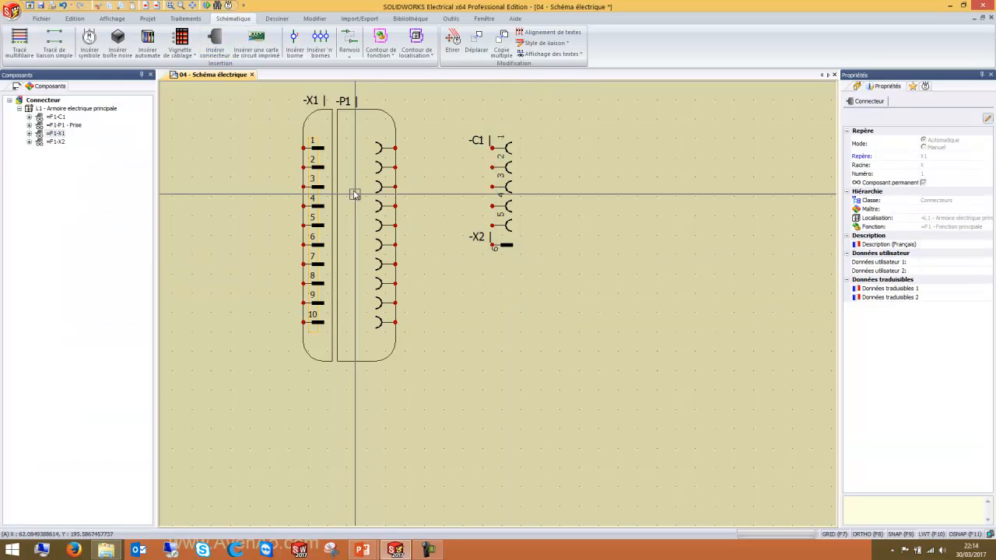
# Resume inserting connector X2 and clear its circuit selection by limiting the quantity to 1 and deselecting circuit 1.
pyautogui.click(219, 44)
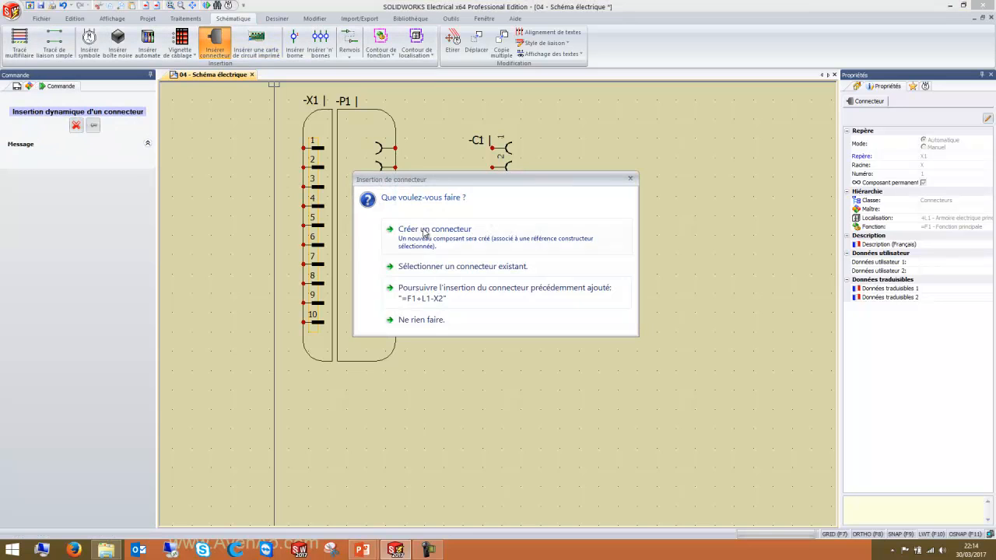
pyautogui.moveTo(489, 182); pyautogui.dragTo(274, 99)
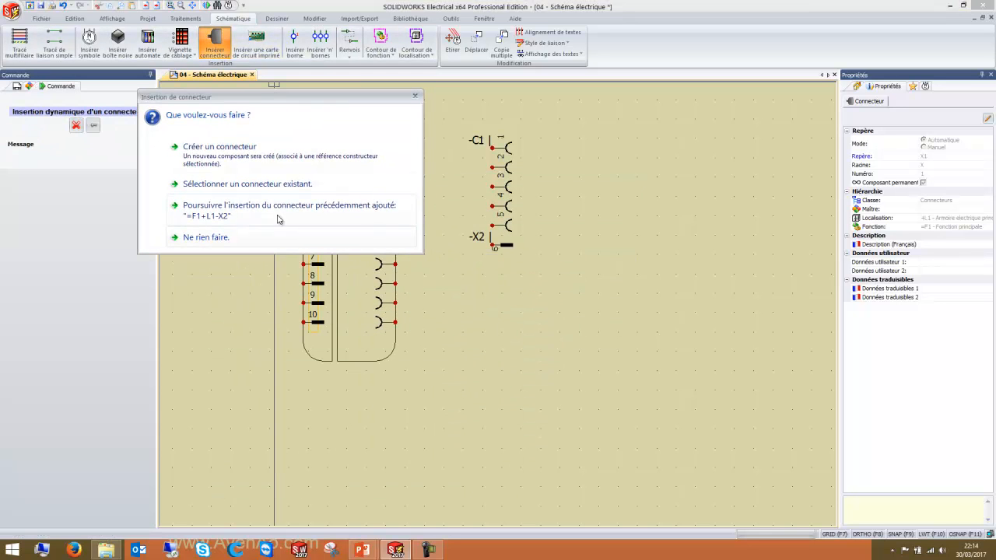
pyautogui.click(219, 221)
pyautogui.click(548, 296)
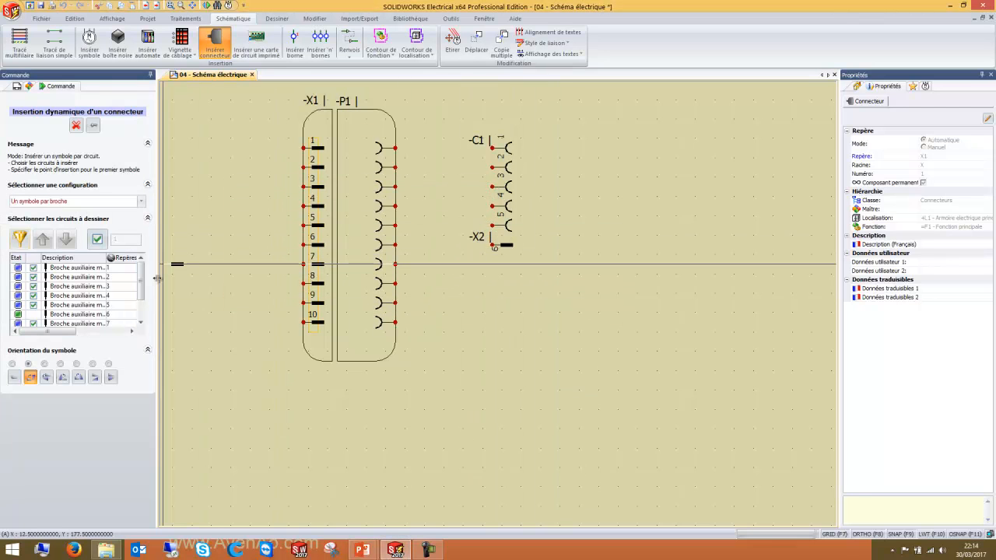
pyautogui.moveTo(141, 268); pyautogui.dragTo(142, 319)
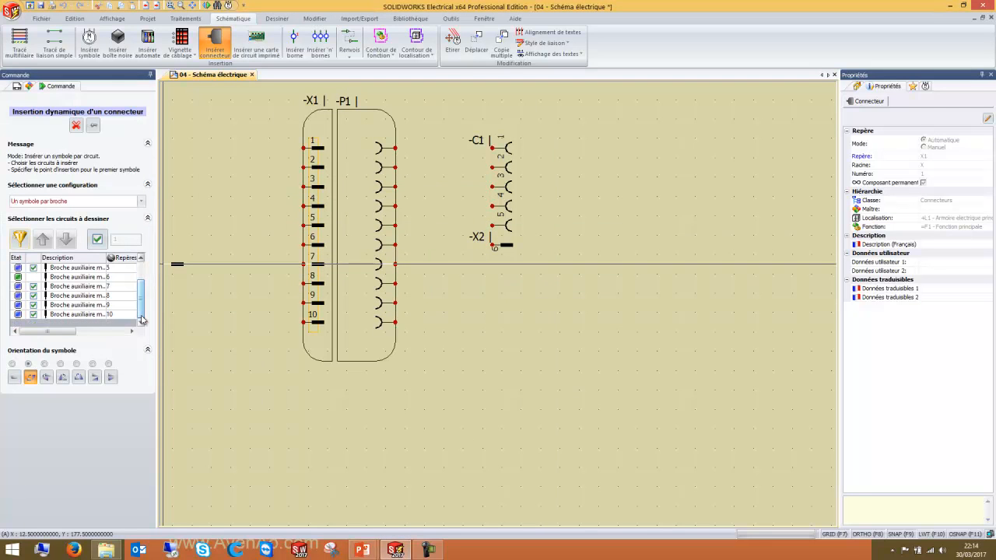
pyautogui.click(98, 239)
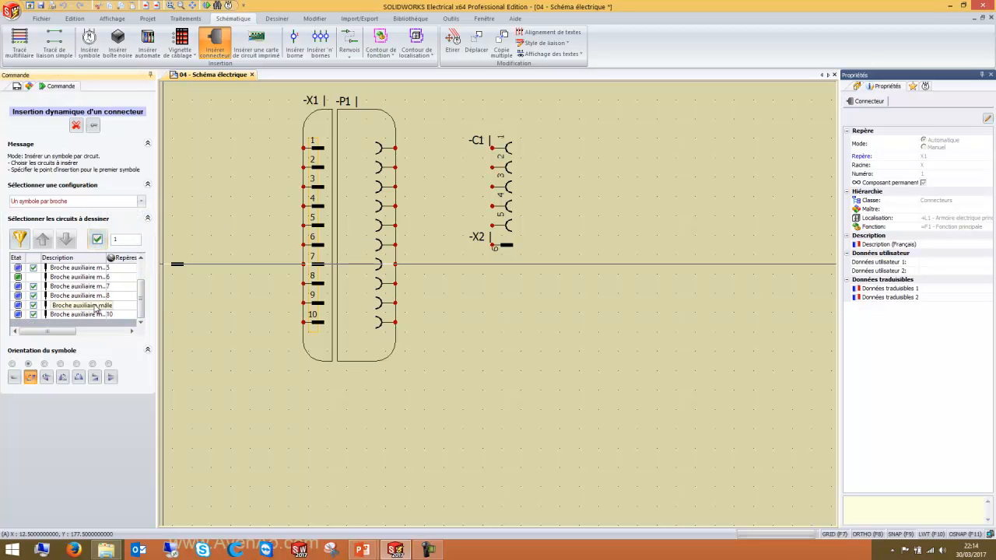
pyautogui.click(494, 255)
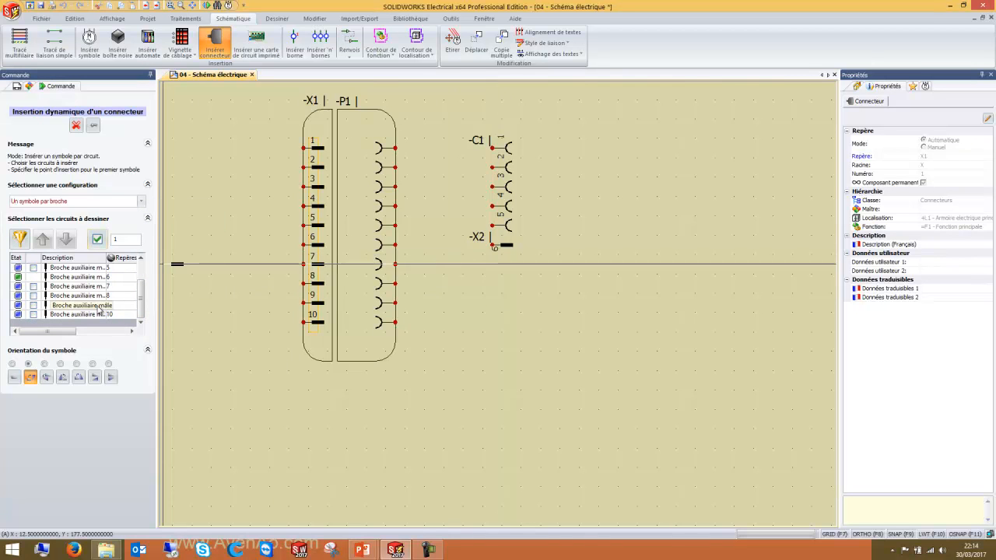
pyautogui.moveTo(140, 303); pyautogui.dragTo(146, 272)
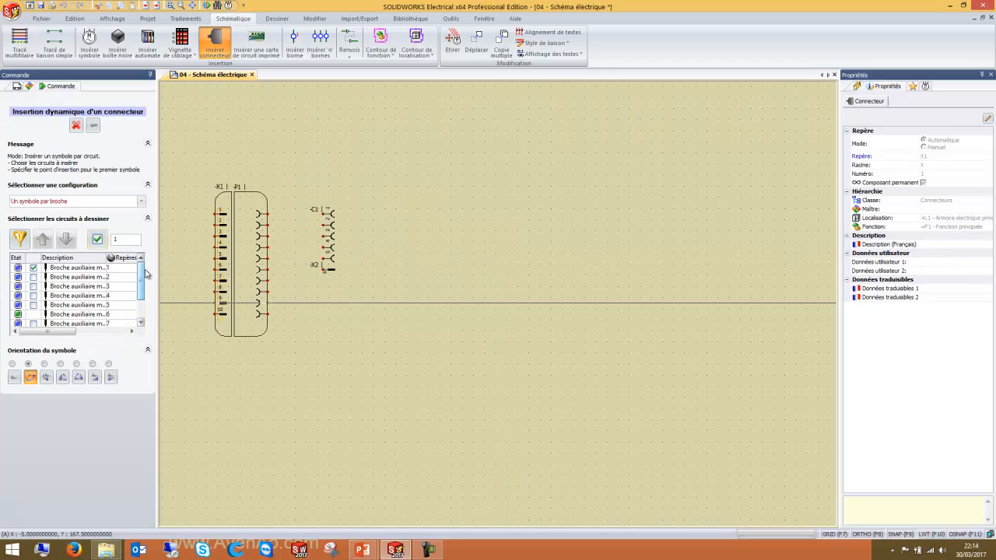
pyautogui.click(32, 267)
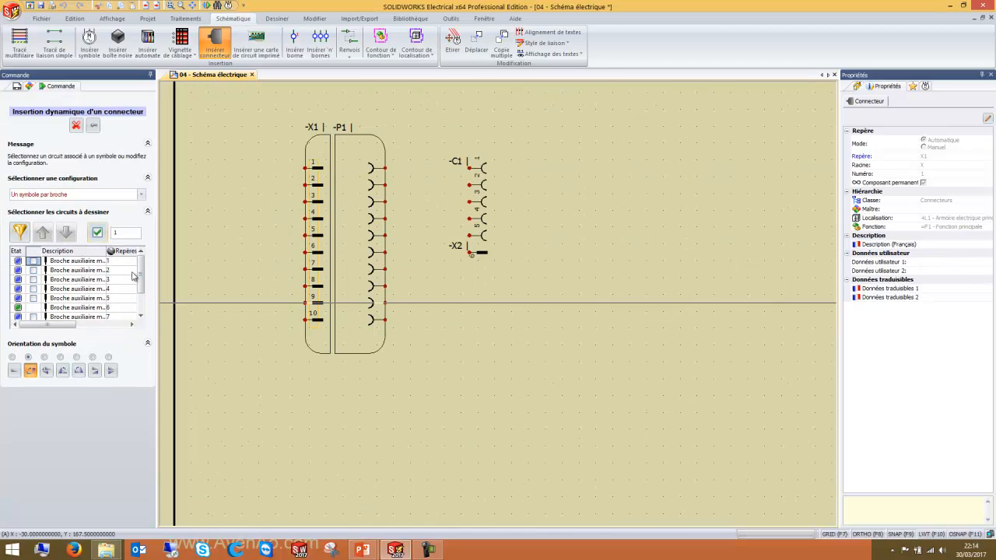
# Select X2's circuits 7 to 10 and place their pin symbols in line below pin 6.
pyautogui.moveTo(141, 275); pyautogui.dragTo(140, 298)
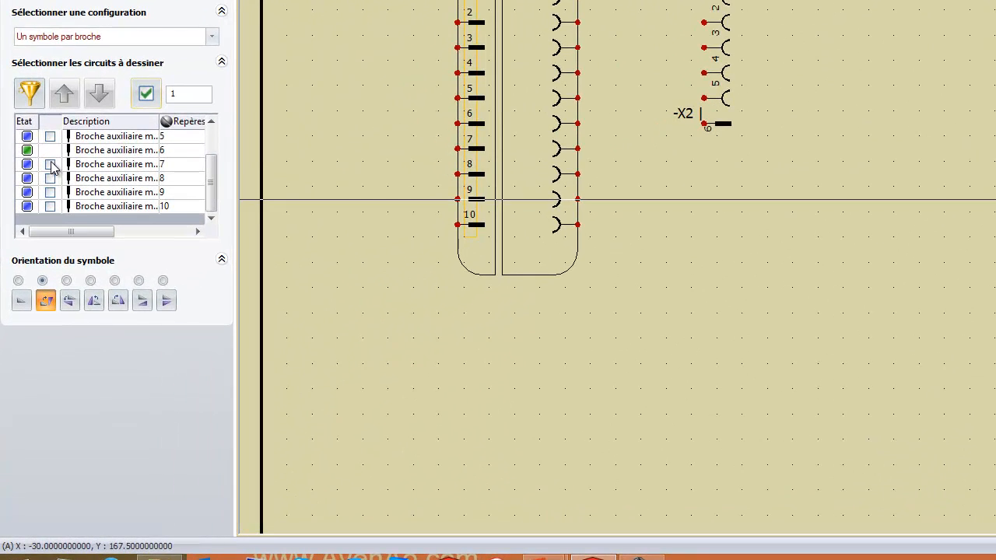
pyautogui.click(34, 280)
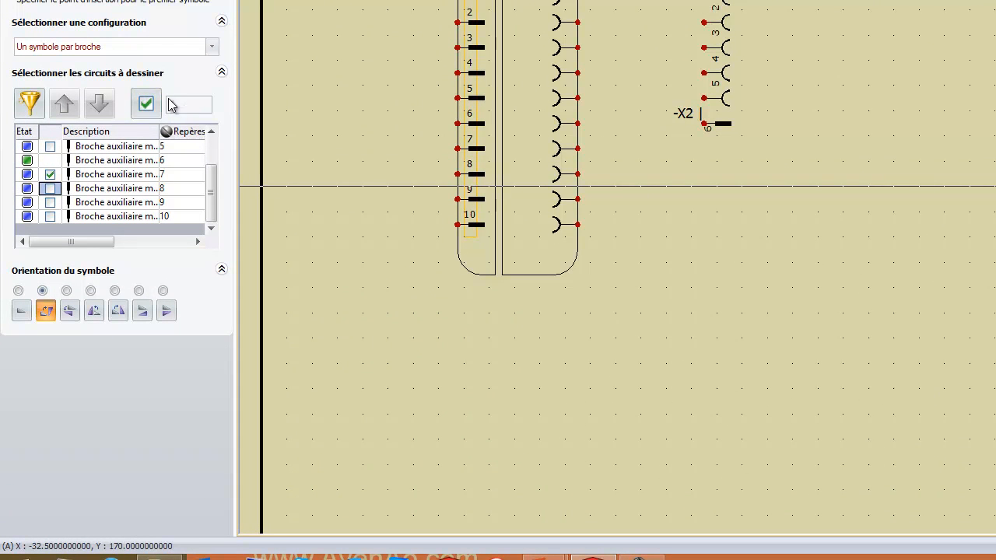
pyautogui.click(50, 189)
pyautogui.click(50, 217)
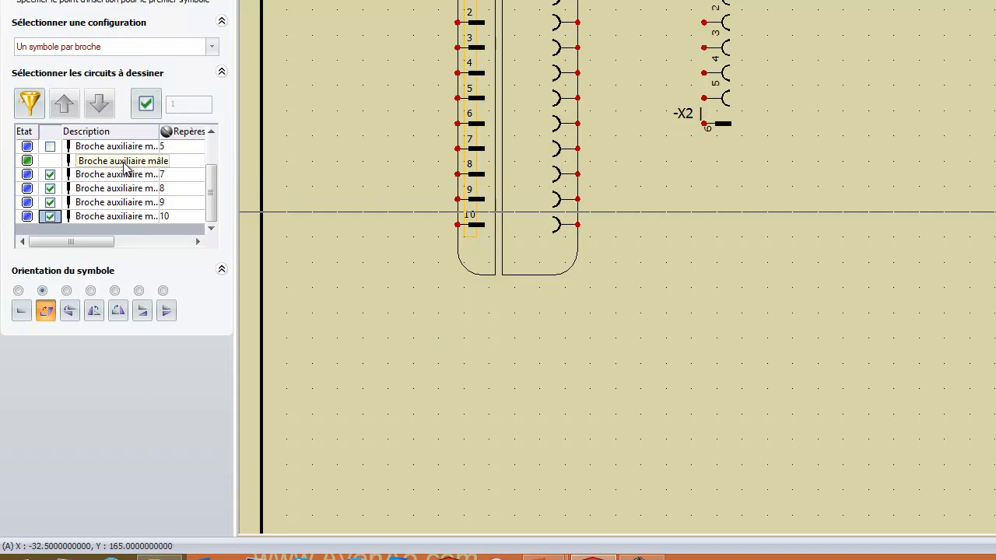
pyautogui.click(709, 147)
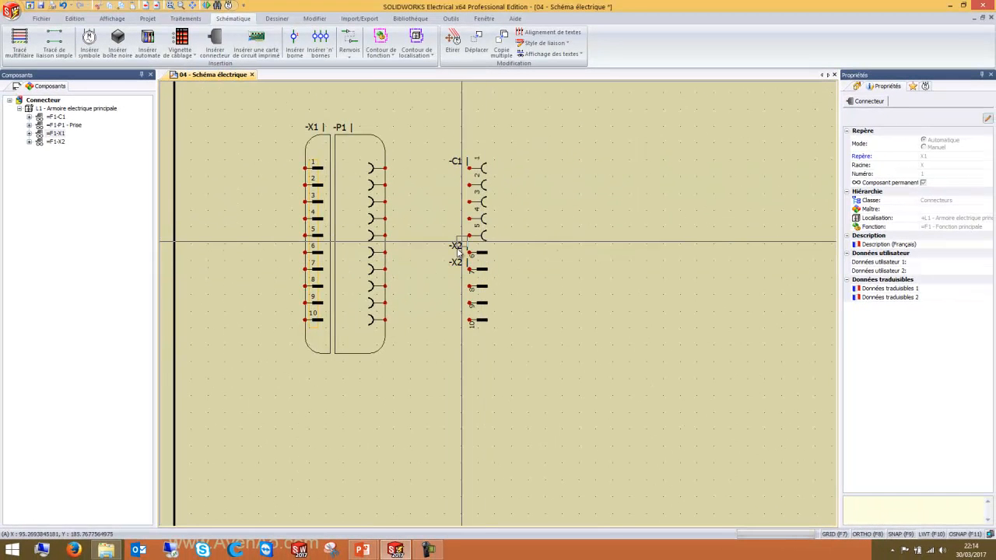
# Examine the placed X2 pin symbols 6 to 10 and check which pins belong to the same group.
pyautogui.scroll(2, 458, 249)
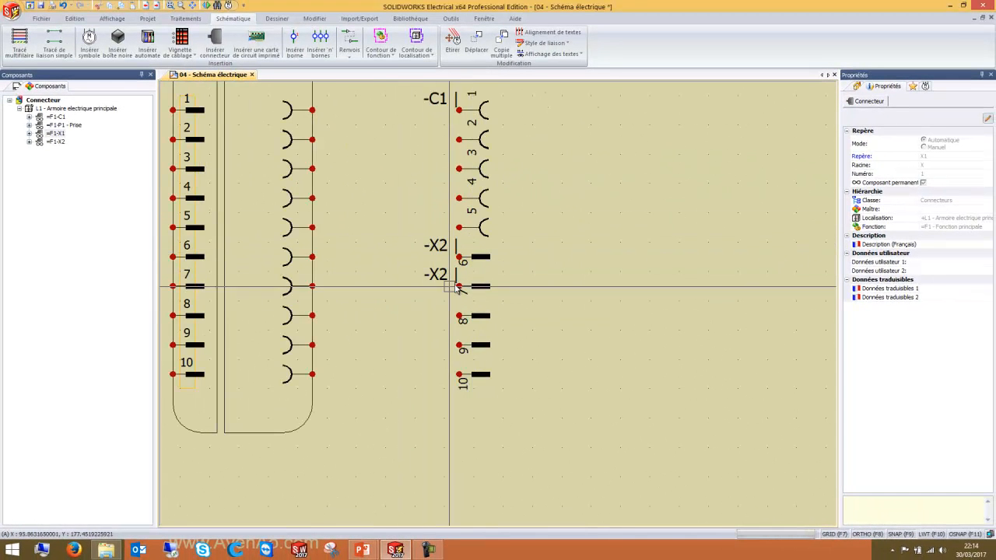
pyautogui.click(506, 271)
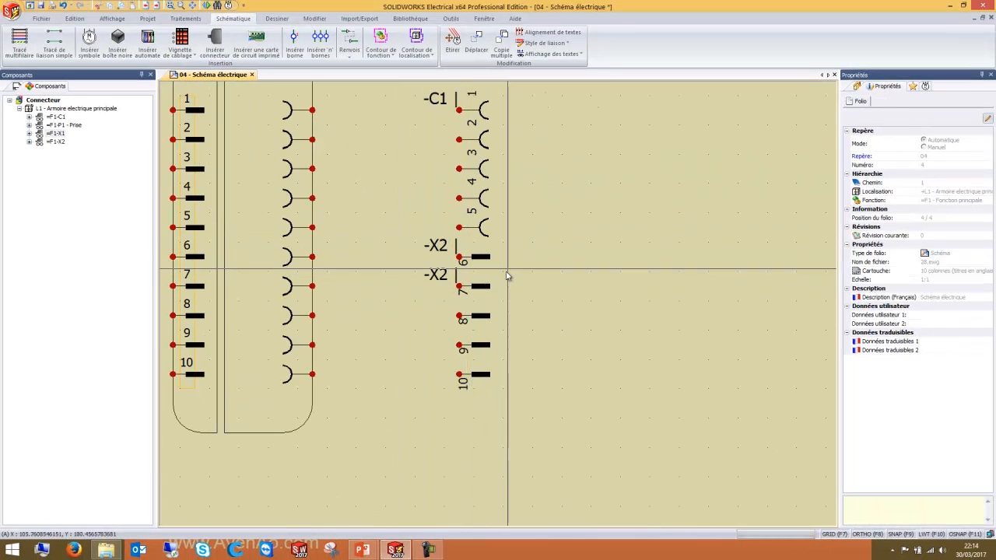
pyautogui.click(429, 407)
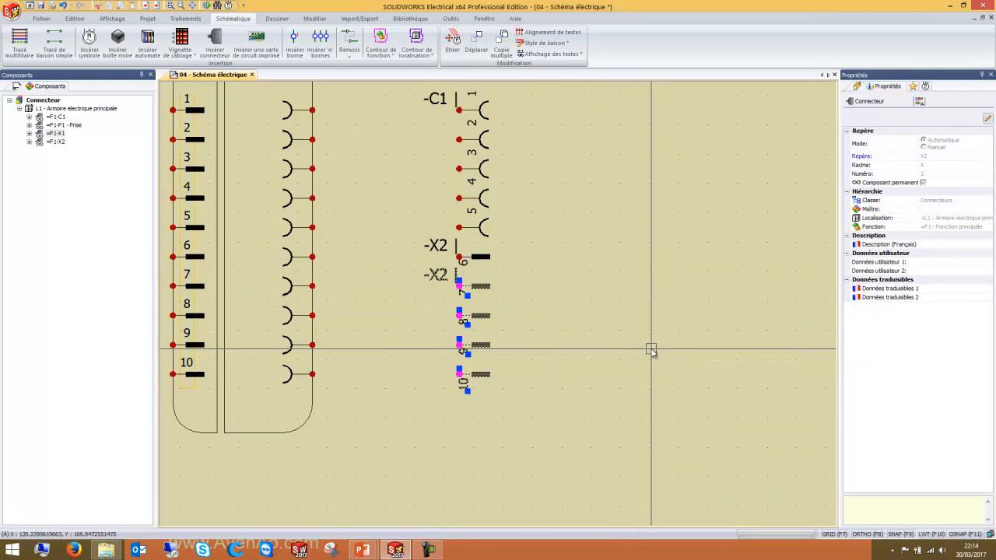
pyautogui.press('Escape')
pyautogui.scroll(-4, 644, 346)
pyautogui.scroll(2, 612, 285)
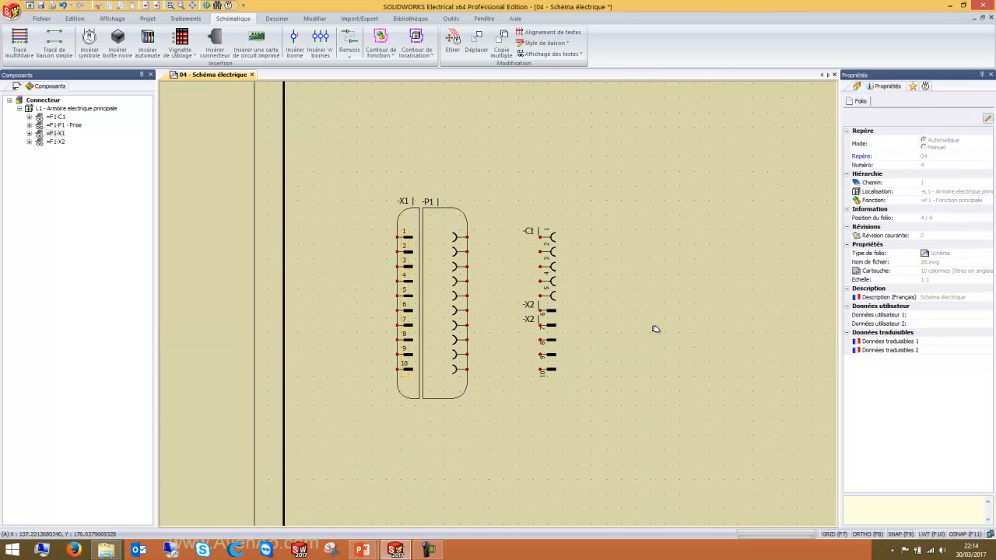
pyautogui.moveTo(627, 368)
pyautogui.mouseDown(button='middle')
pyautogui.moveTo(689, 315)
pyautogui.moveTo(585, 324)
pyautogui.mouseUp(button='middle')
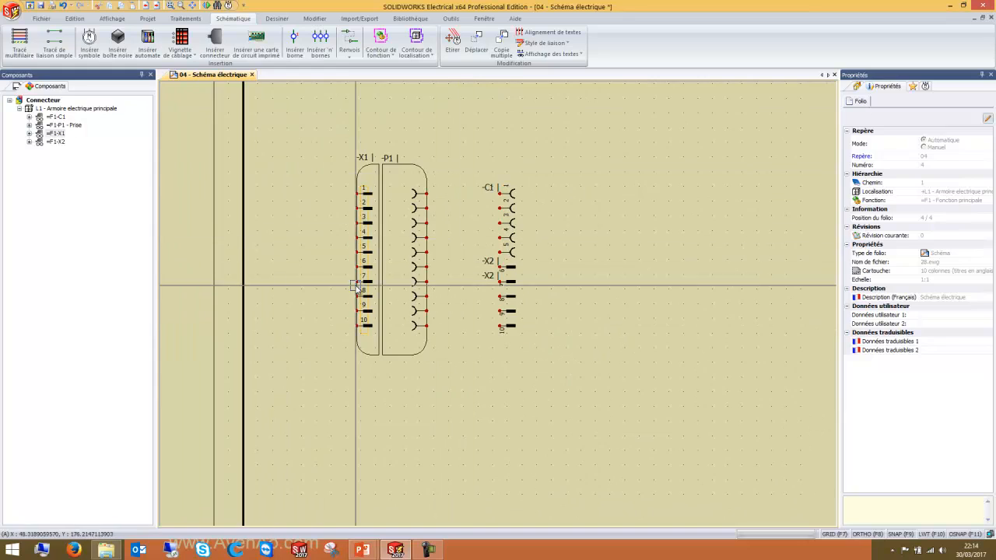
pyautogui.moveTo(615, 269)
pyautogui.mouseDown(button='middle')
pyautogui.moveTo(677, 292)
pyautogui.moveTo(661, 270)
pyautogui.mouseUp(button='middle')
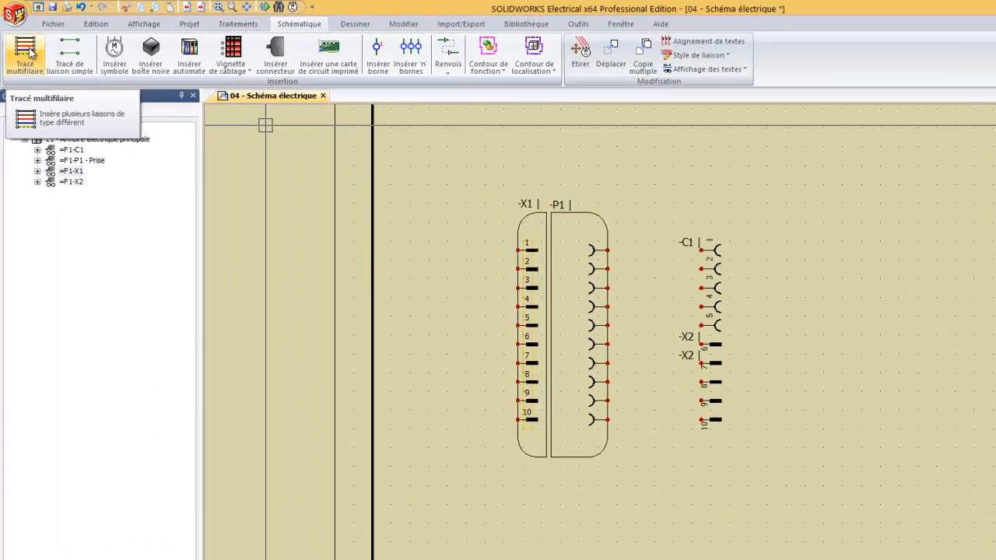
# Draw ten wires in the = 24V continu style, 5 apart, connecting to pins 1 to 10 of X1 on its outer side.
pyautogui.click(26, 53)
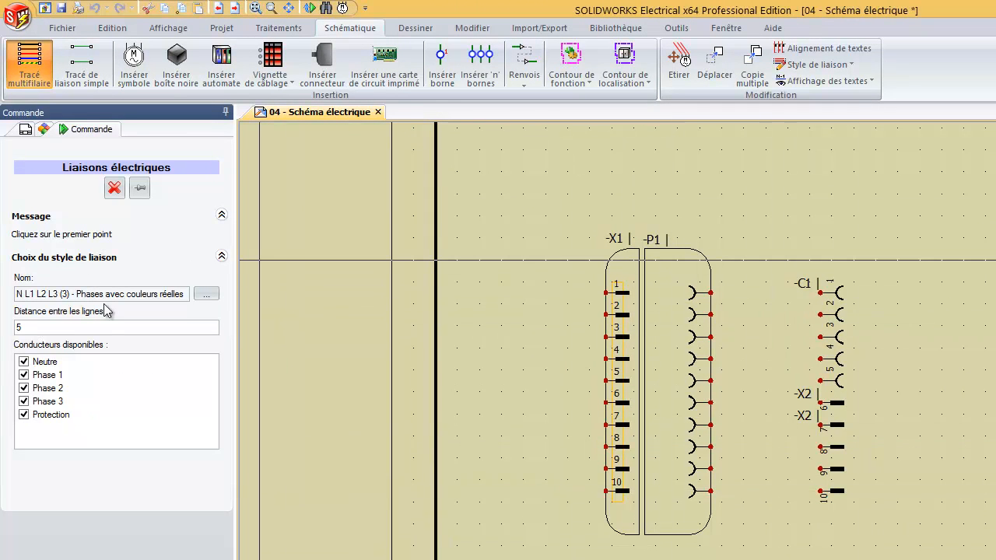
pyautogui.click(209, 297)
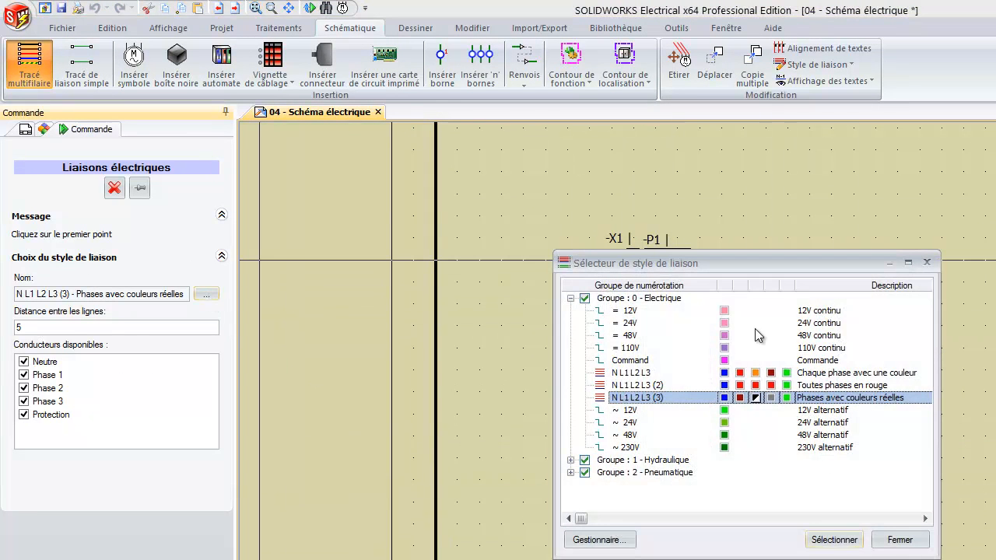
pyautogui.click(628, 323)
pyautogui.click(834, 540)
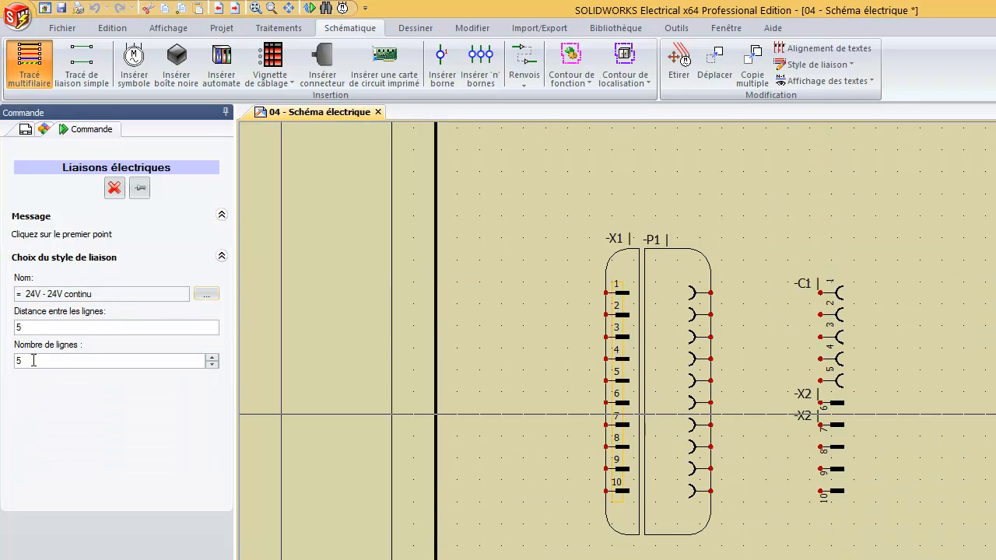
pyautogui.doubleClick(41, 361)
pyautogui.write('10')
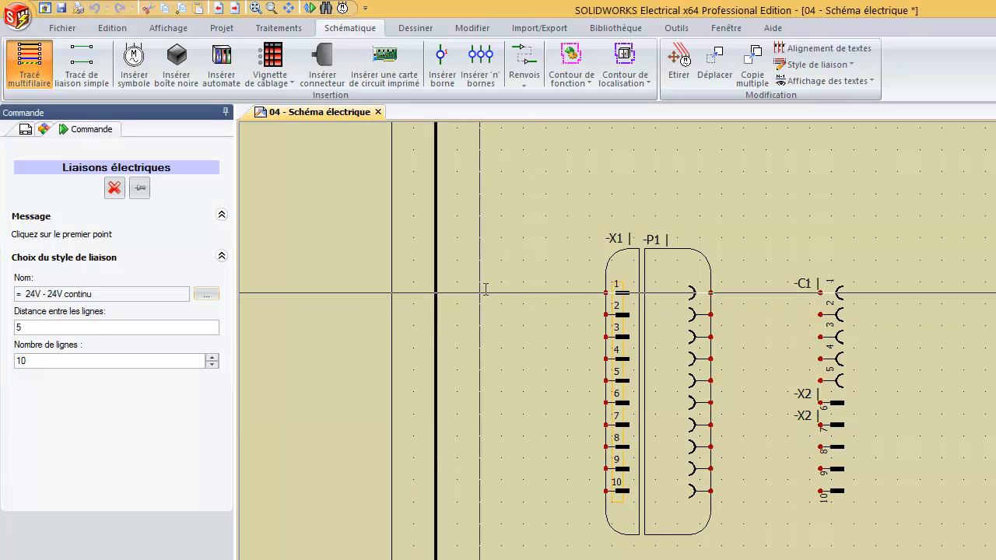
pyautogui.click(456, 293)
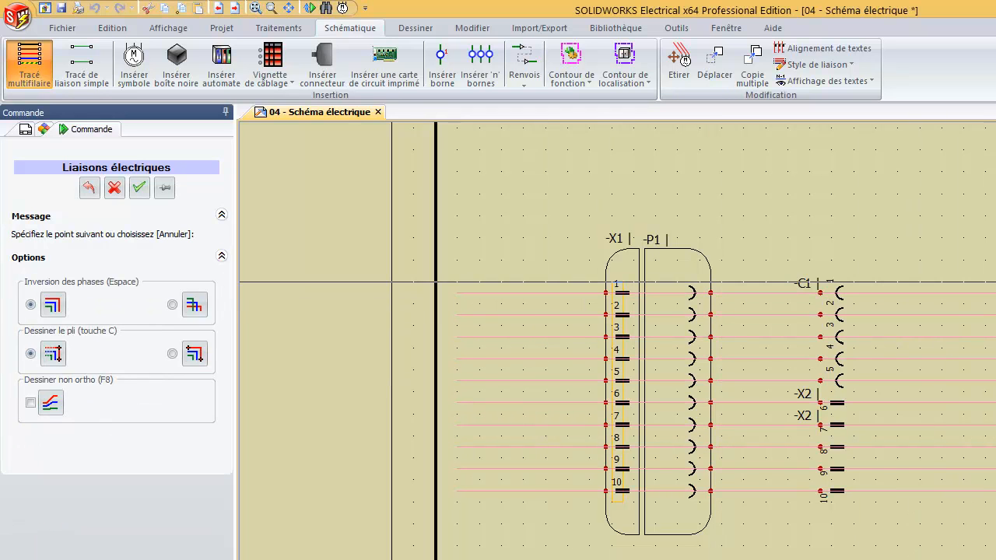
pyautogui.press('Escape')
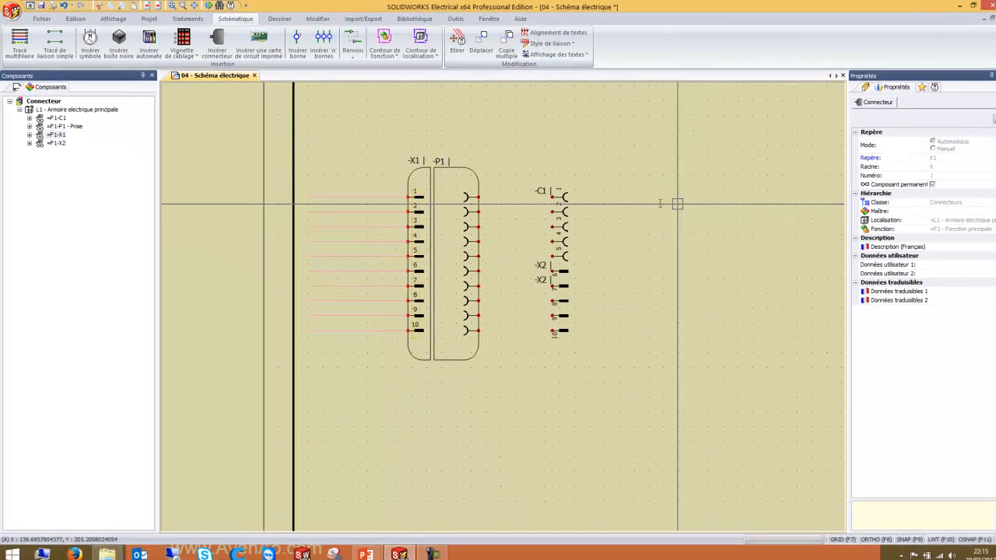
pyautogui.press('Escape')
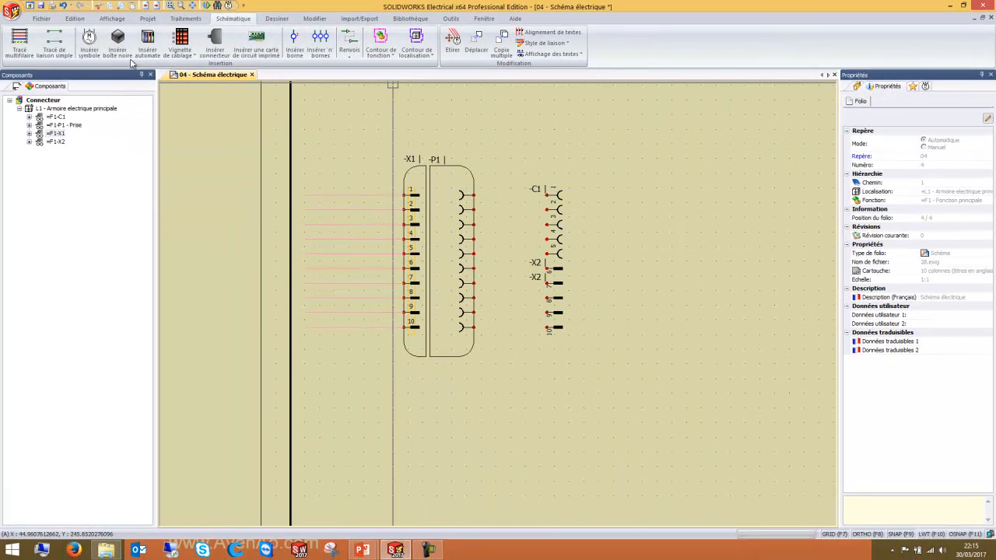
# Try drawing N L1 L2 L3 (3) phase wires from P1's first five pins back across X1, and undo them.
pyautogui.click(20, 40)
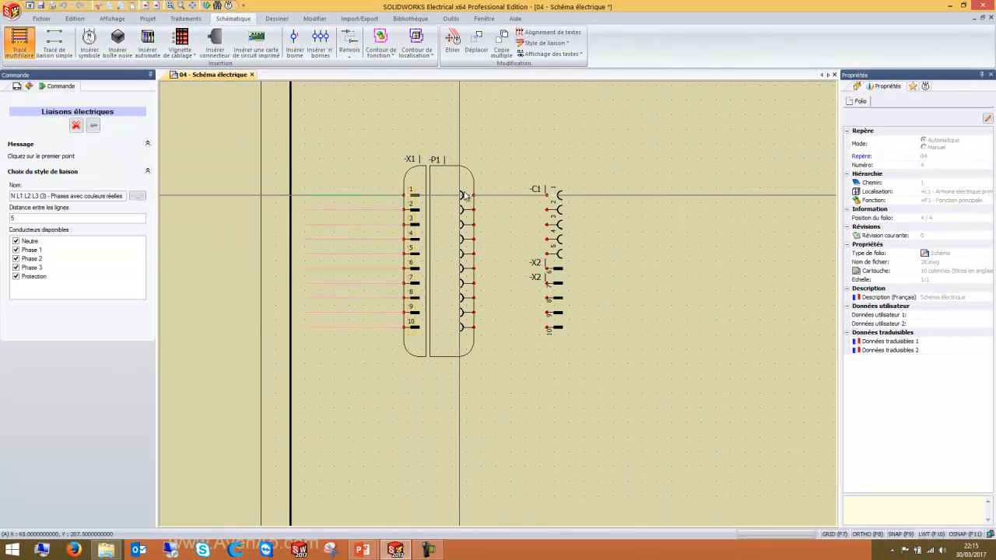
pyautogui.click(464, 195)
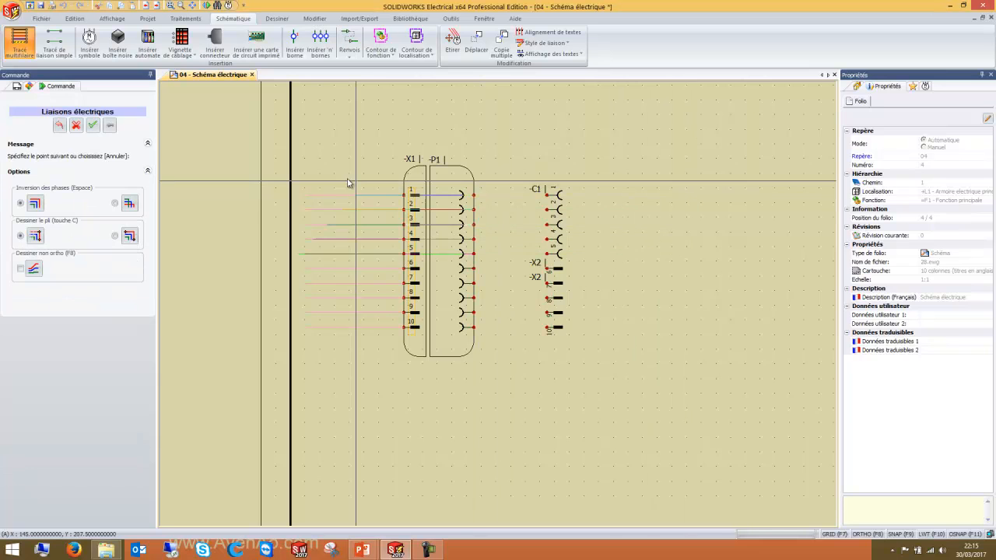
pyautogui.click(173, 180)
pyautogui.press('Escape')
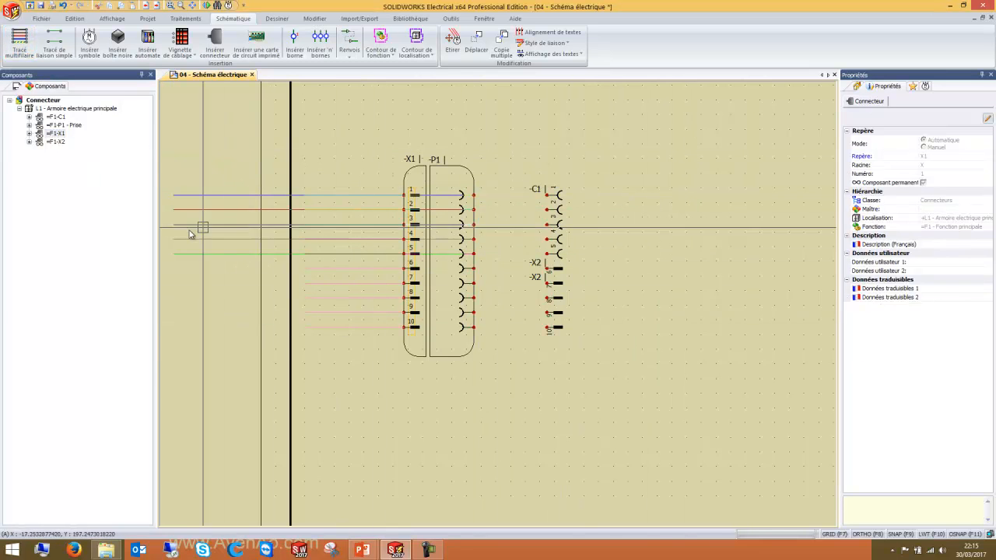
pyautogui.hotkey('ctrl', 'z')
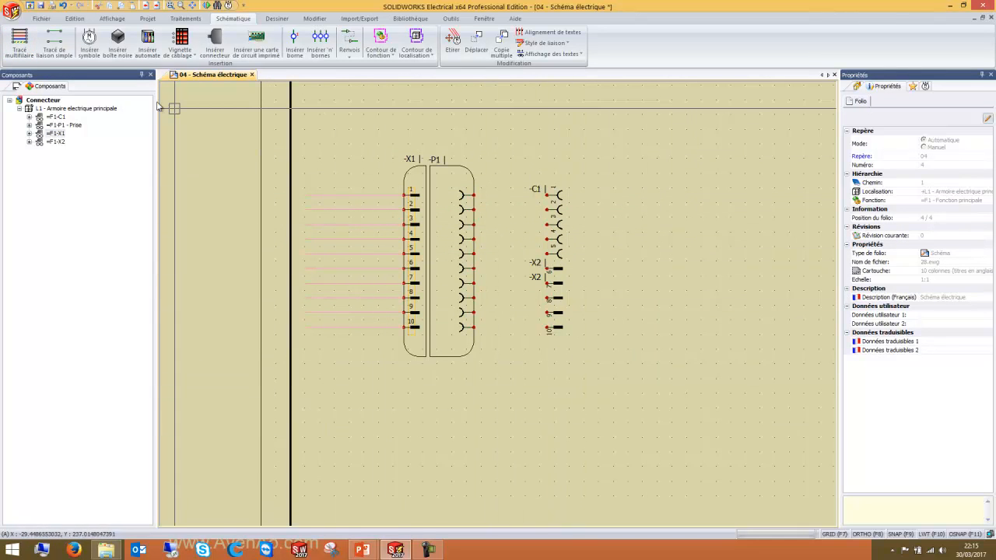
pyautogui.click(20, 43)
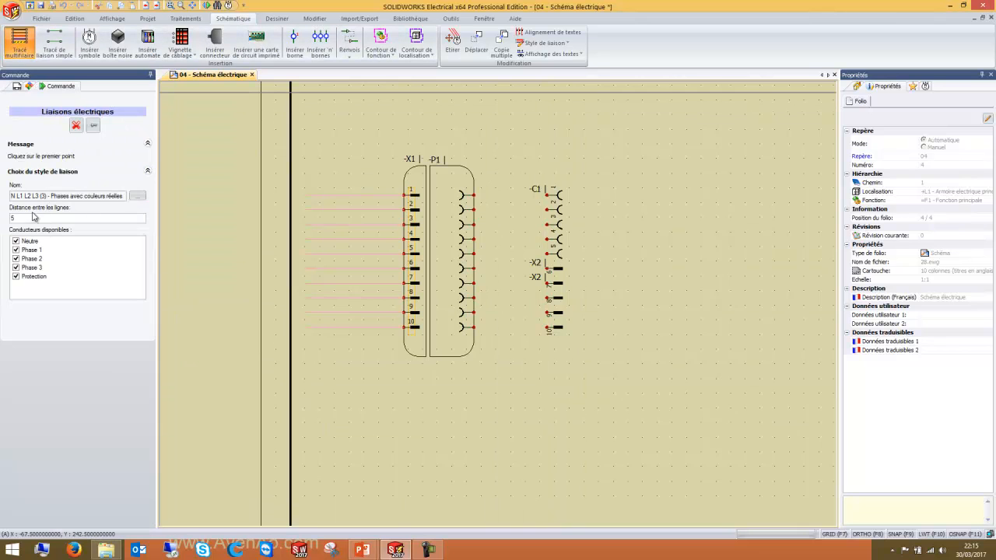
pyautogui.click(137, 196)
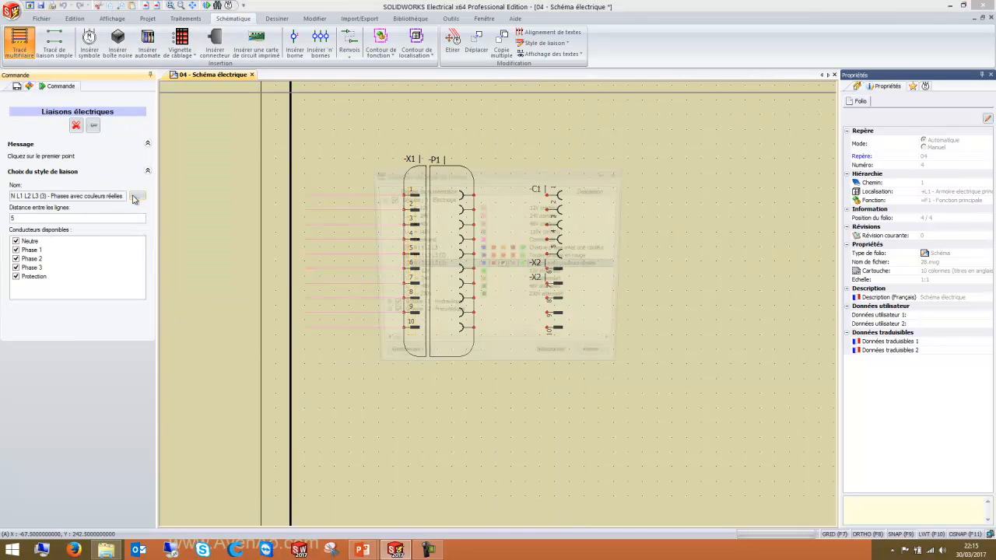
pyautogui.click(416, 224)
pyautogui.click(429, 216)
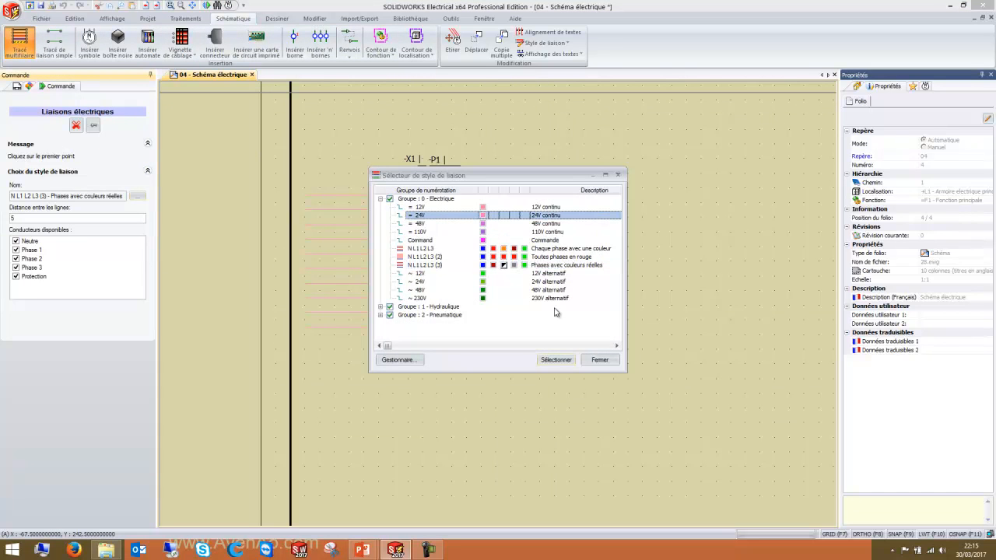
pyautogui.click(556, 361)
pyautogui.click(26, 242)
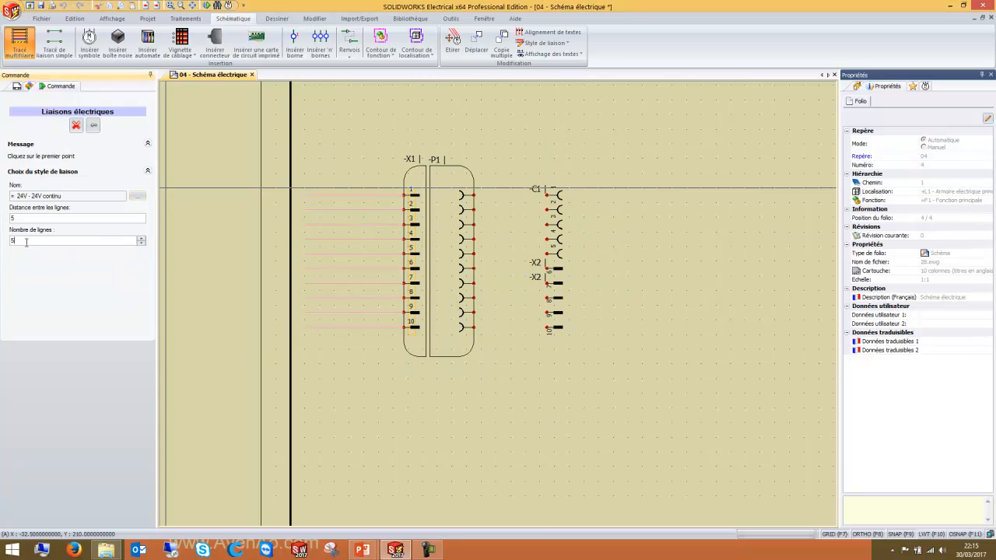
pyautogui.write('0')
pyautogui.click(76, 125)
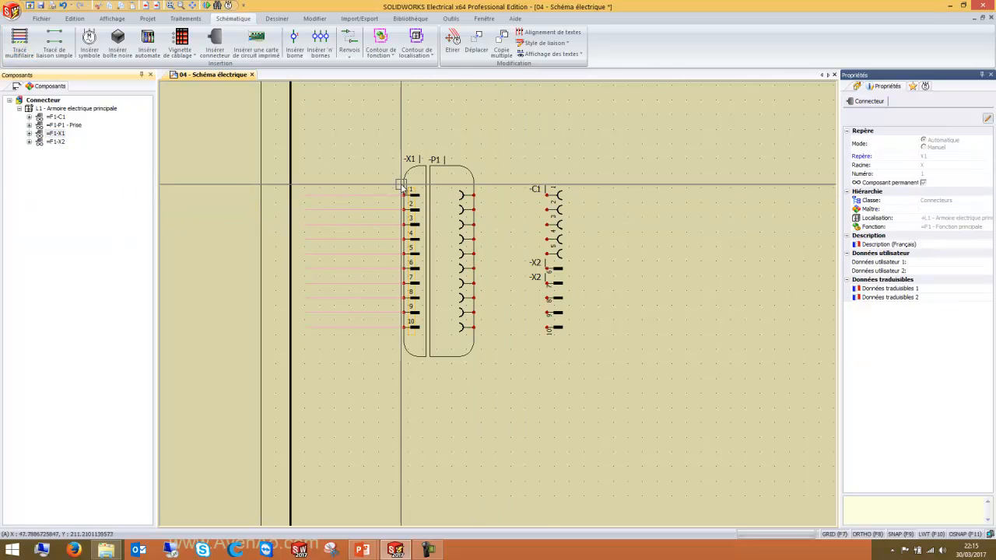
# Draw ten = 24V continu wires from P1's ten pins to C1's pins 1 to 5 and X2's pins 6 to 10.
pyautogui.press('Return')
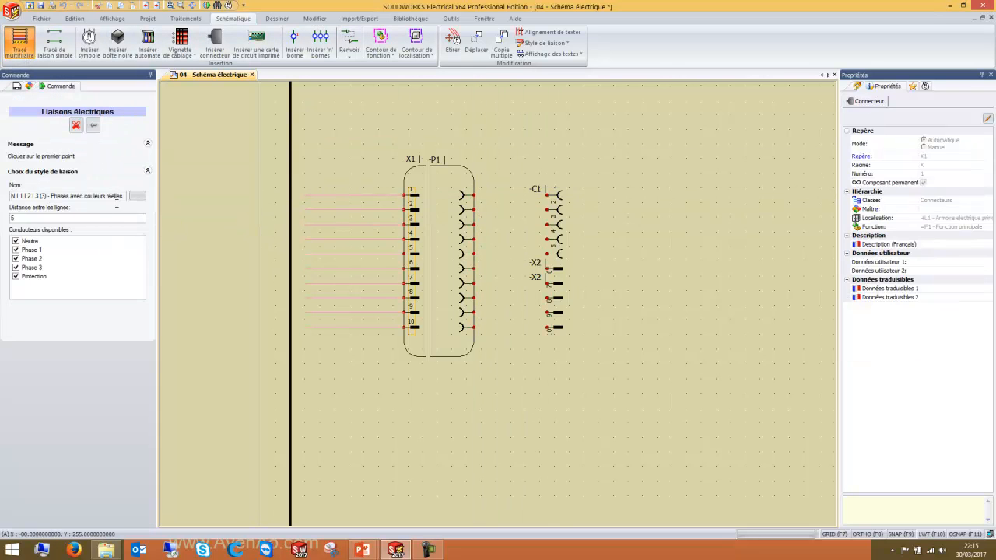
pyautogui.click(141, 197)
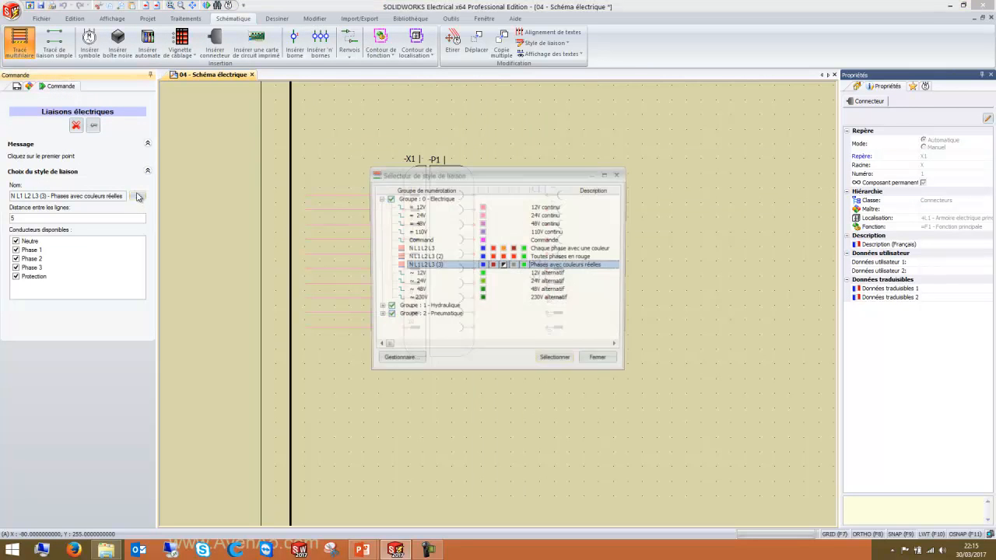
pyautogui.click(463, 216)
pyautogui.click(575, 360)
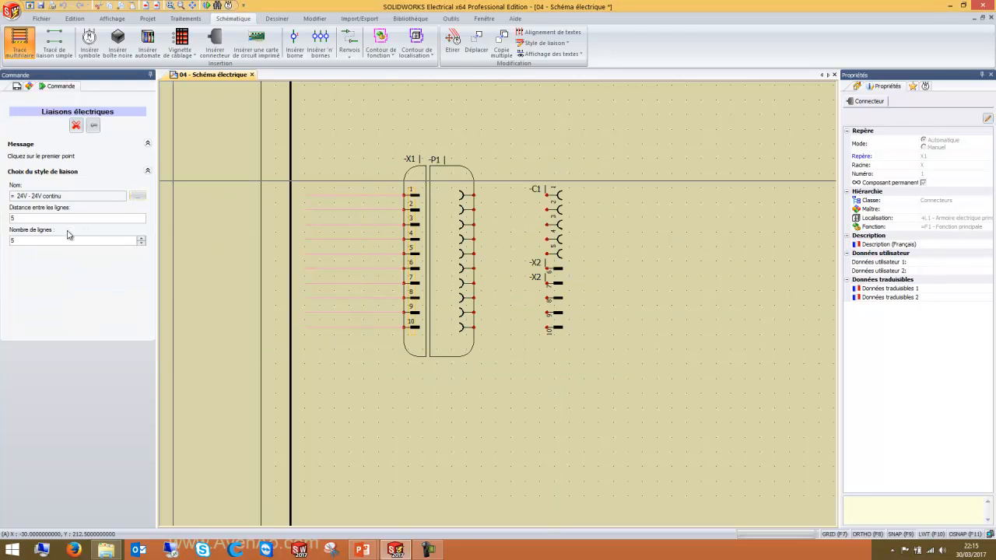
pyautogui.write('10')
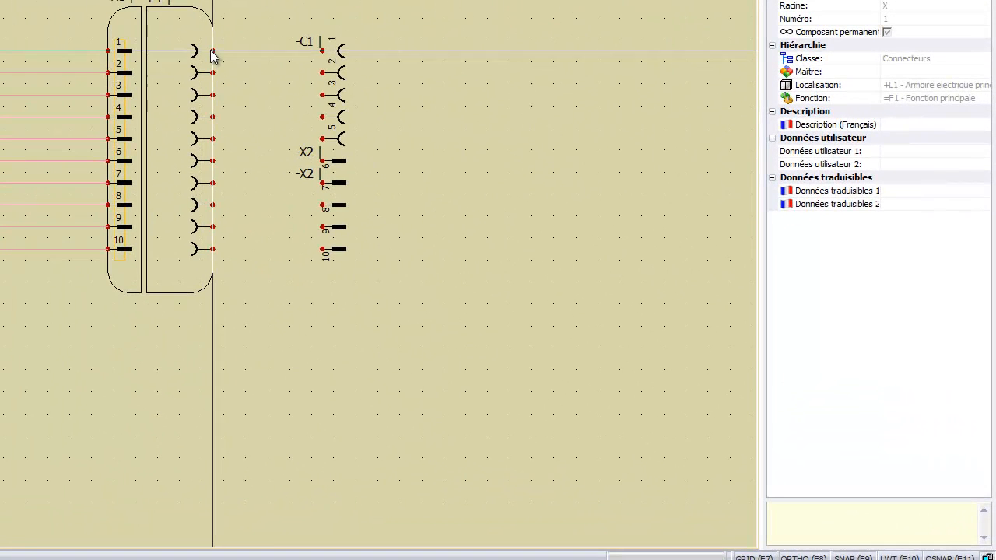
pyautogui.click(210, 50)
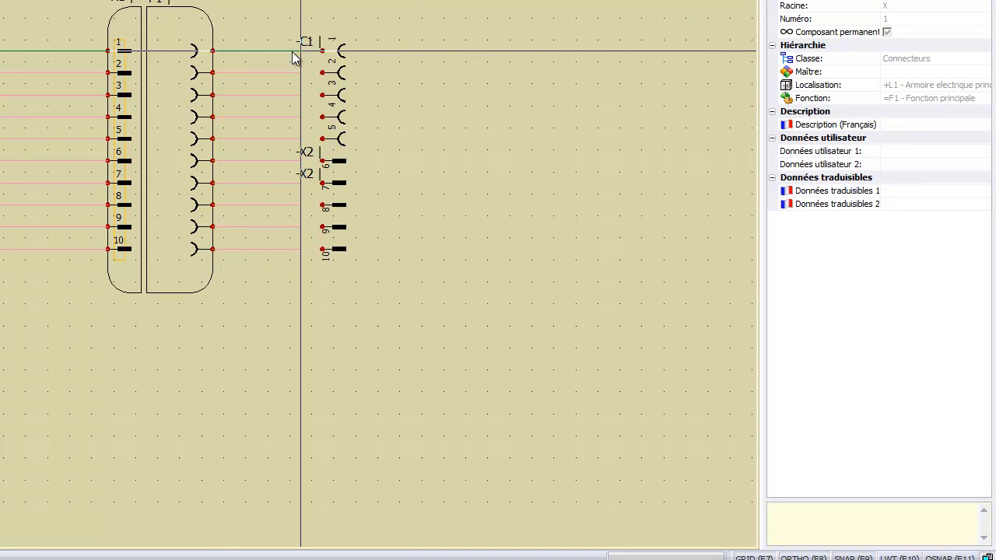
pyautogui.click(496, 51)
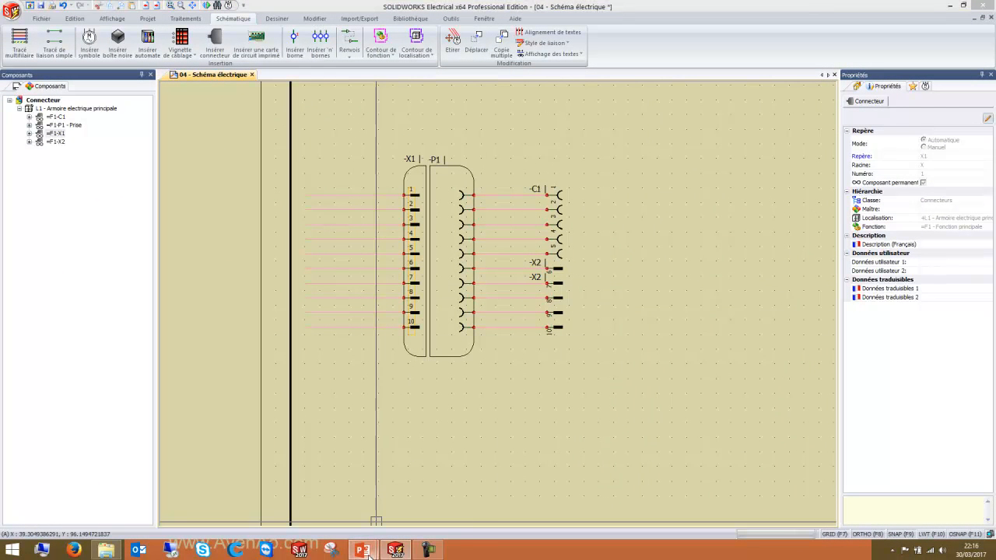
# Switch to the PowerPoint slideshow, advance from the one-symbol-per-pin slide to the questions slide, and return to the SOLIDWORKS Electrical schematic.
pyautogui.moveTo(368, 554)
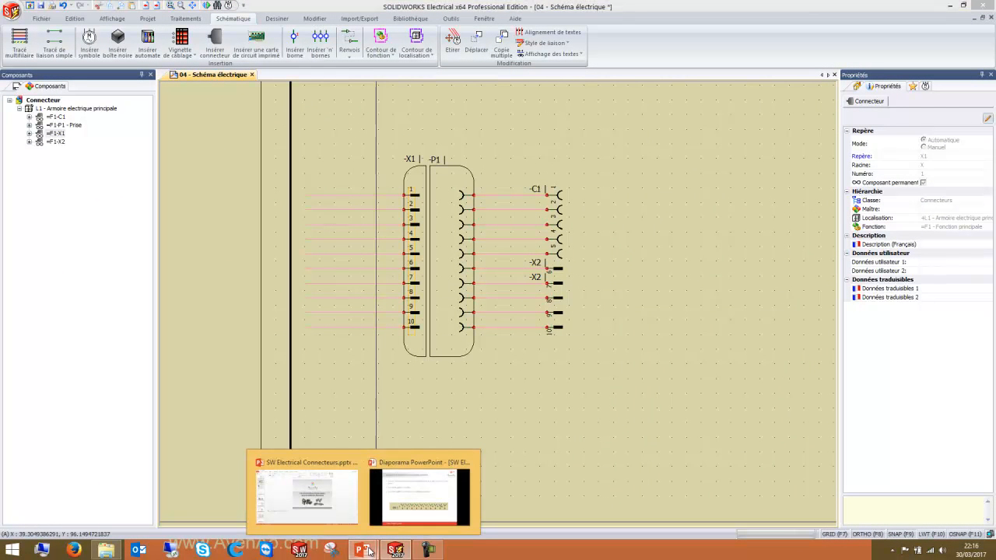
pyautogui.click(405, 473)
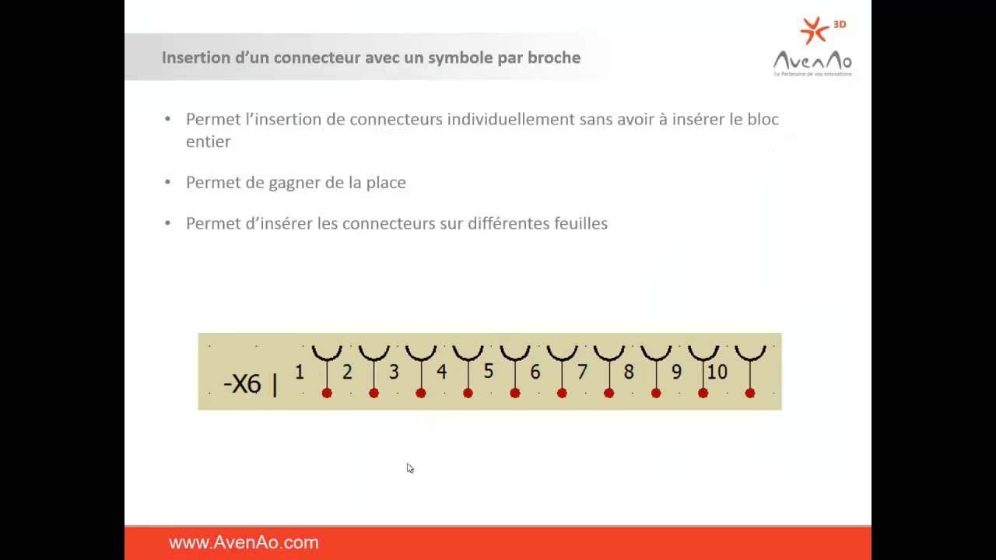
pyautogui.click(497, 337)
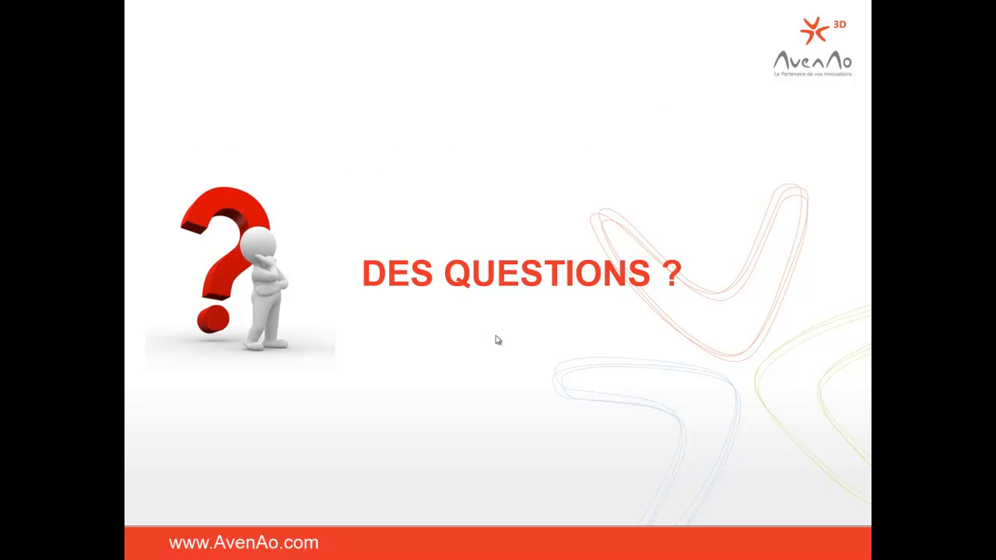
pyautogui.hotkey('alt', 'Tab')
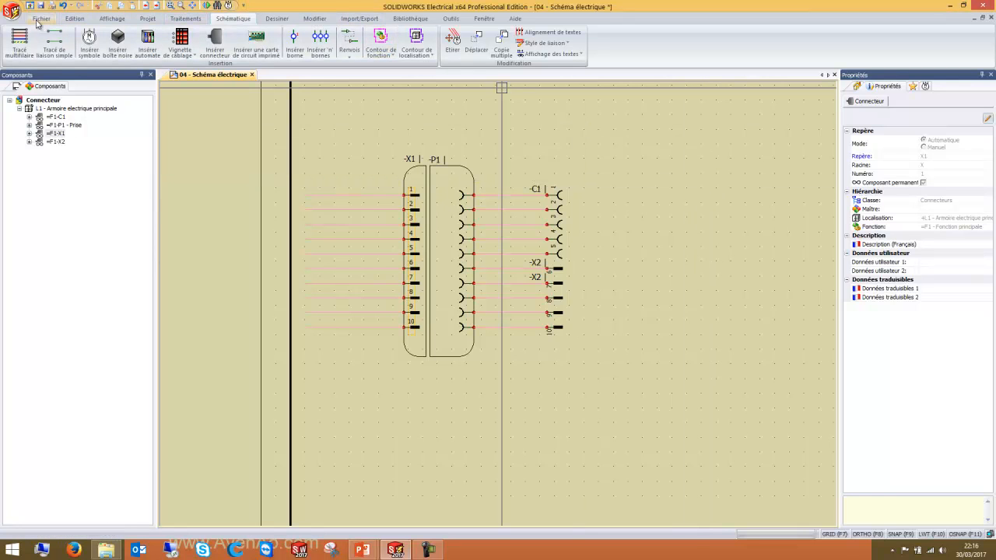
pyautogui.click(147, 21)
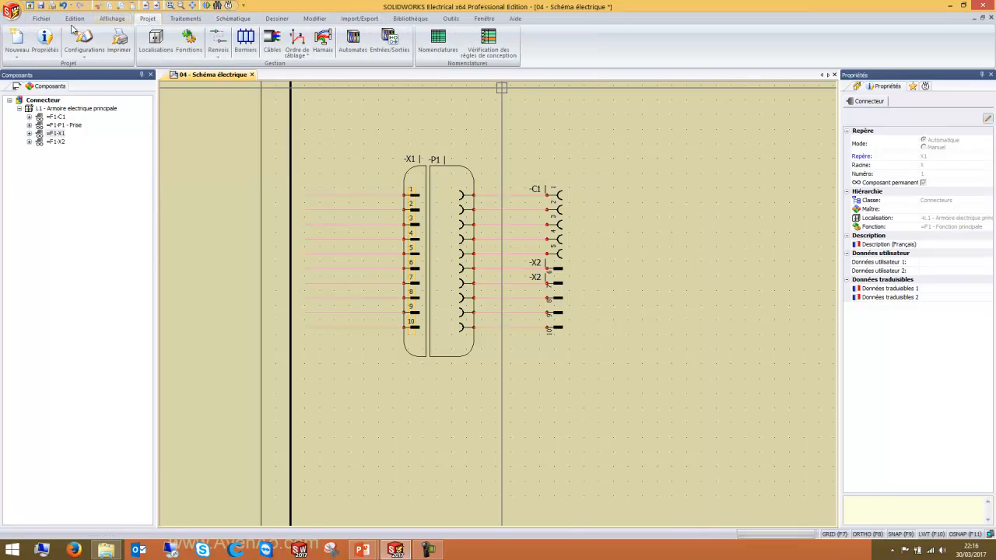
pyautogui.click(42, 20)
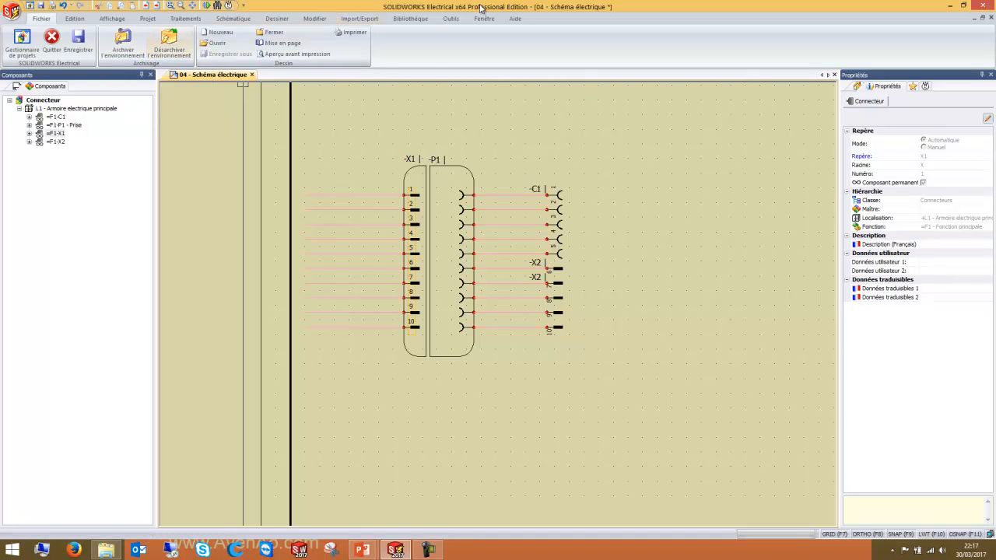
pyautogui.click(410, 18)
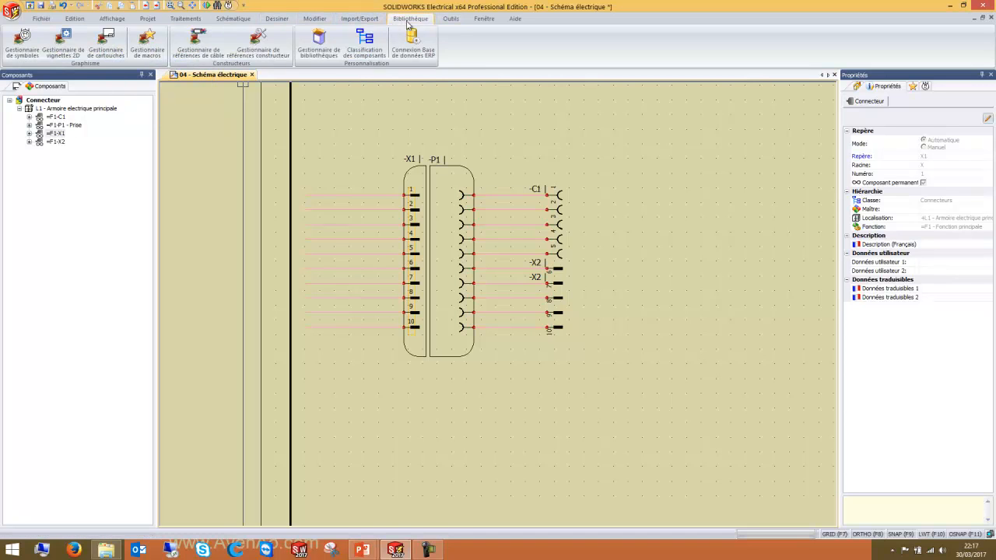
# Browse the connector and enclosure symbol classes in the symbol manager, and return to the schematic.
pyautogui.click(23, 42)
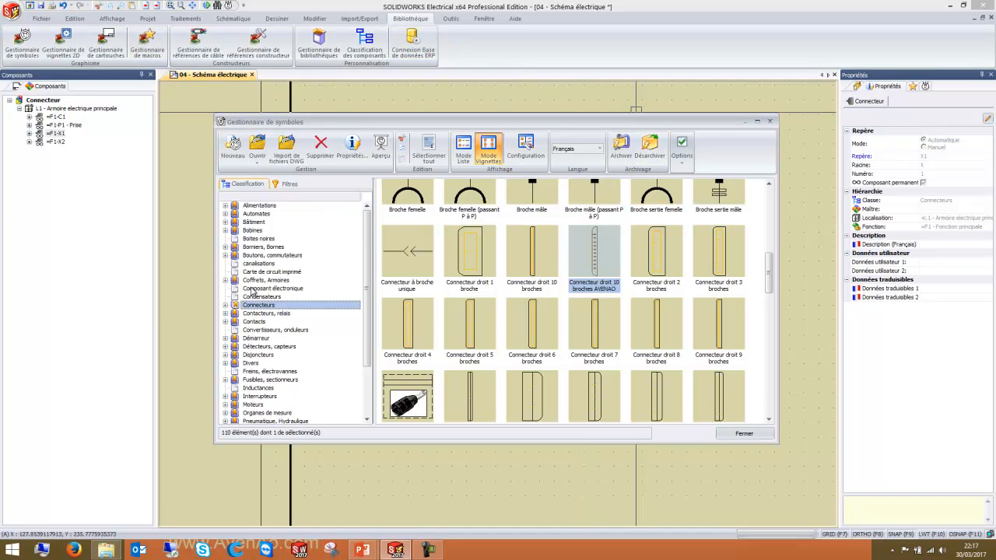
pyautogui.click(278, 280)
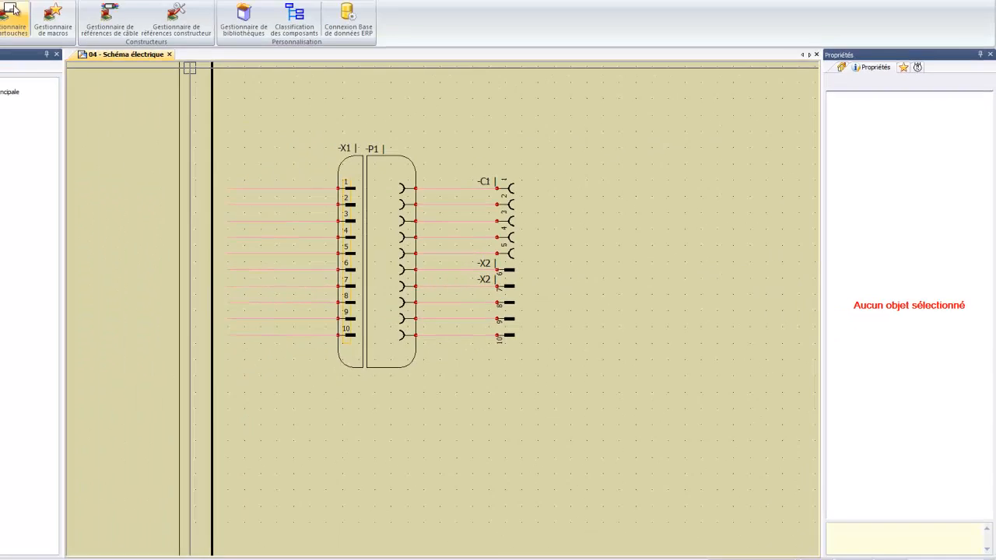
pyautogui.click(112, 19)
pyautogui.click(70, 18)
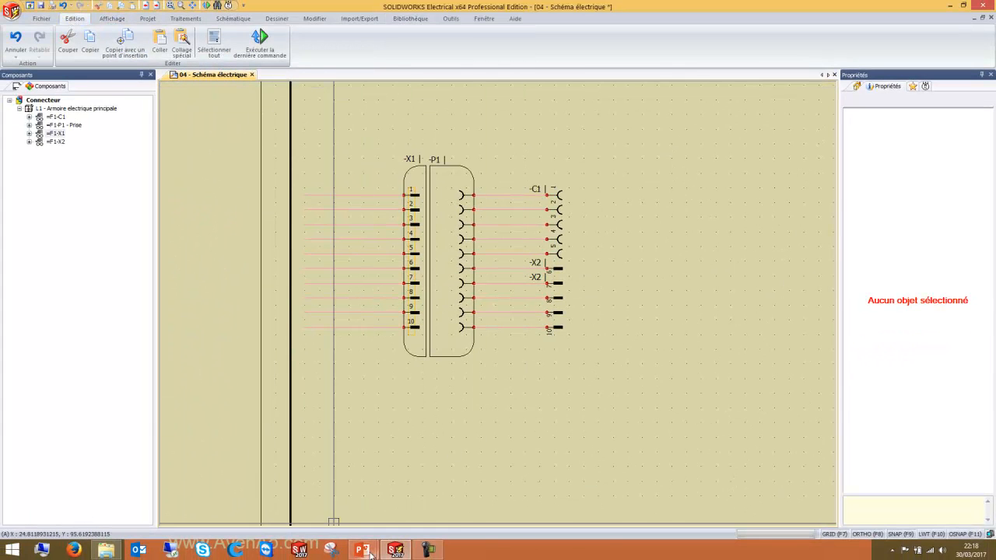
# Switch to the PowerPoint slideshow at the questions slide and advance past it to end the show.
pyautogui.moveTo(370, 554)
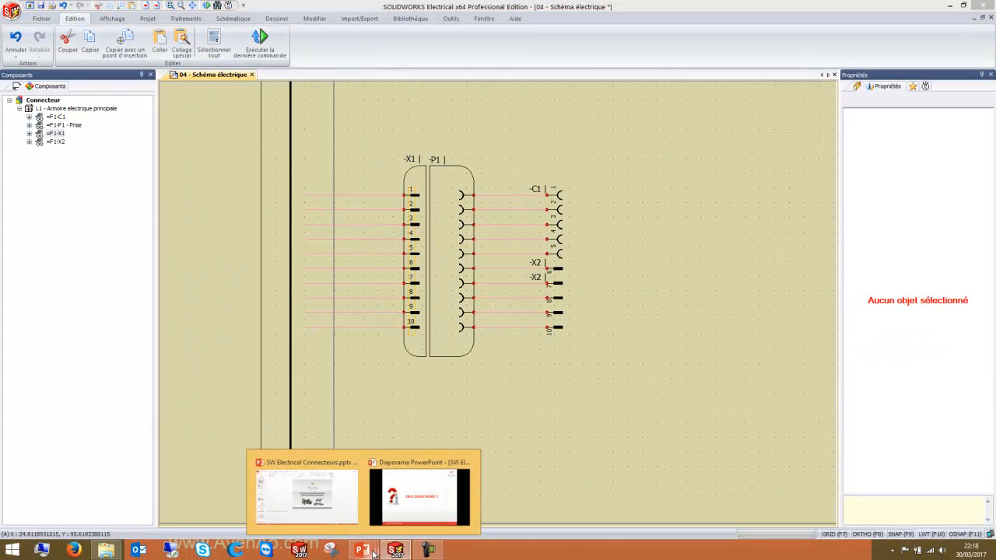
pyautogui.click(403, 510)
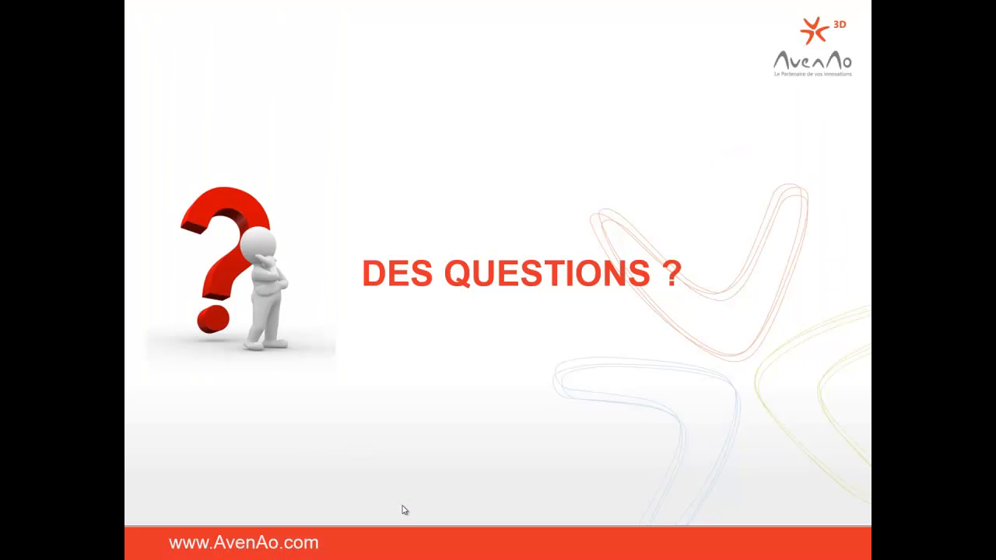
pyautogui.click(428, 355)
pyautogui.click(427, 345)
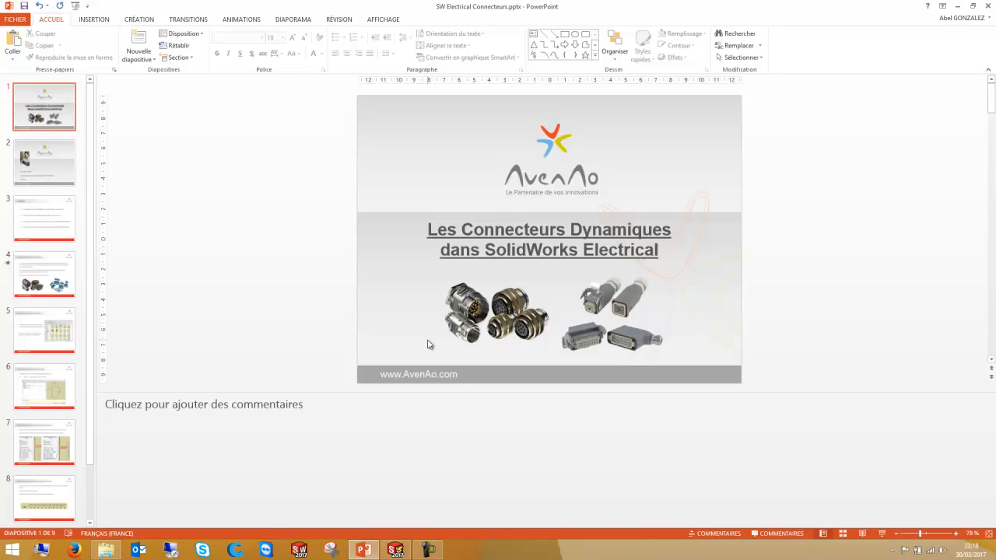
# Restart the slideshow from the beginning and go back from the presenter slide to the title slide.
pyautogui.click(459, 289)
pyautogui.click(424, 244)
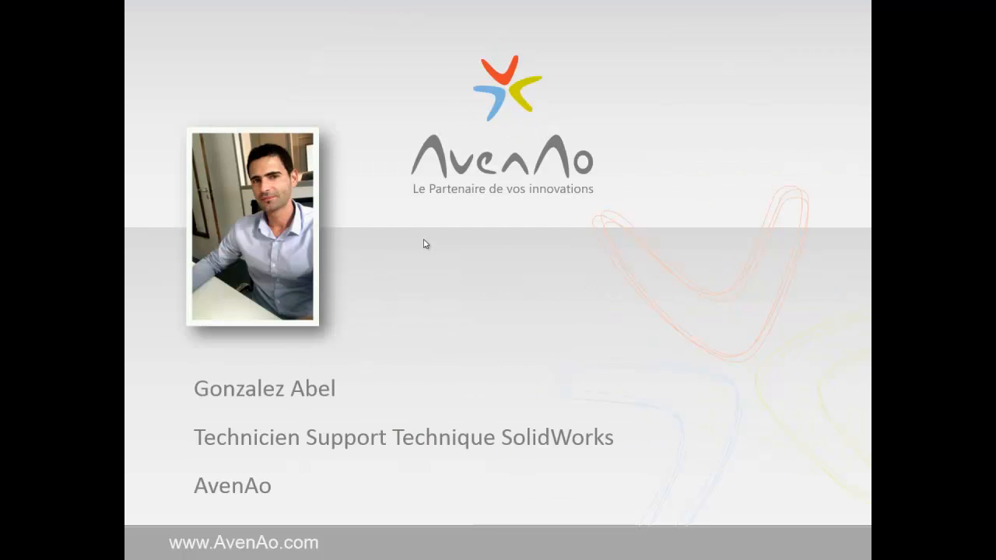
pyautogui.press('Left')
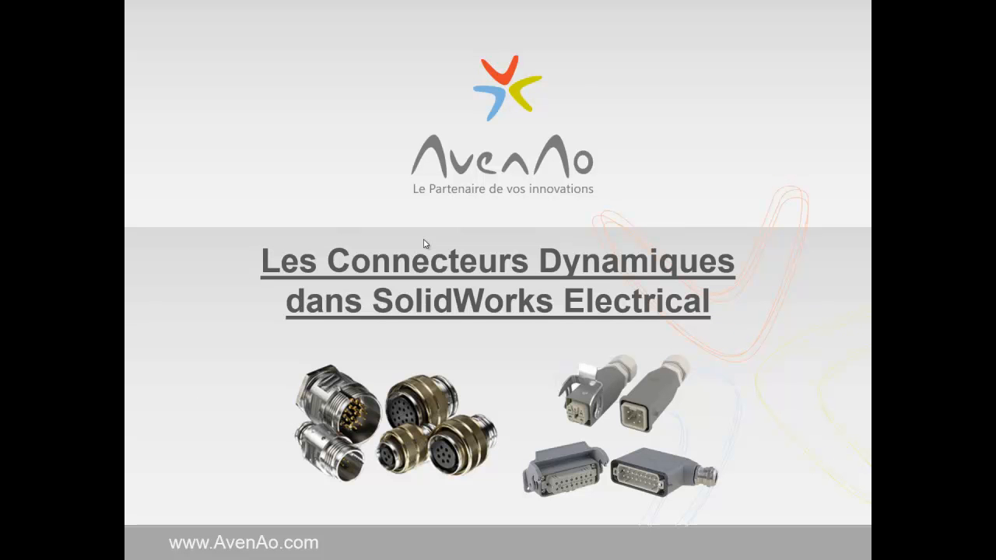